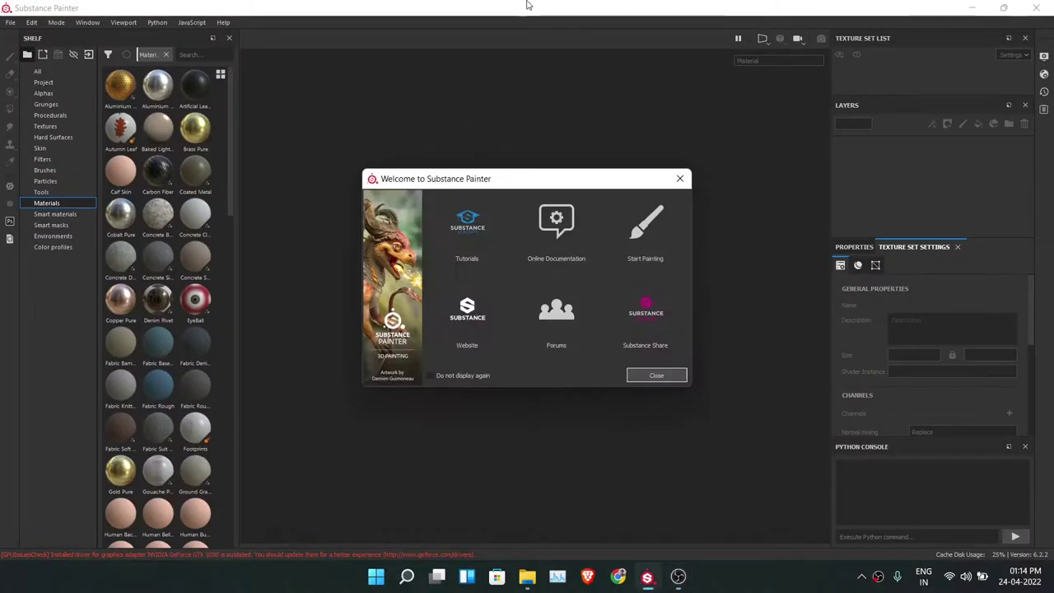
- Create a new project from the Soda can low .fbx mesh, with OpenGL normal map format
left_click(680, 179)
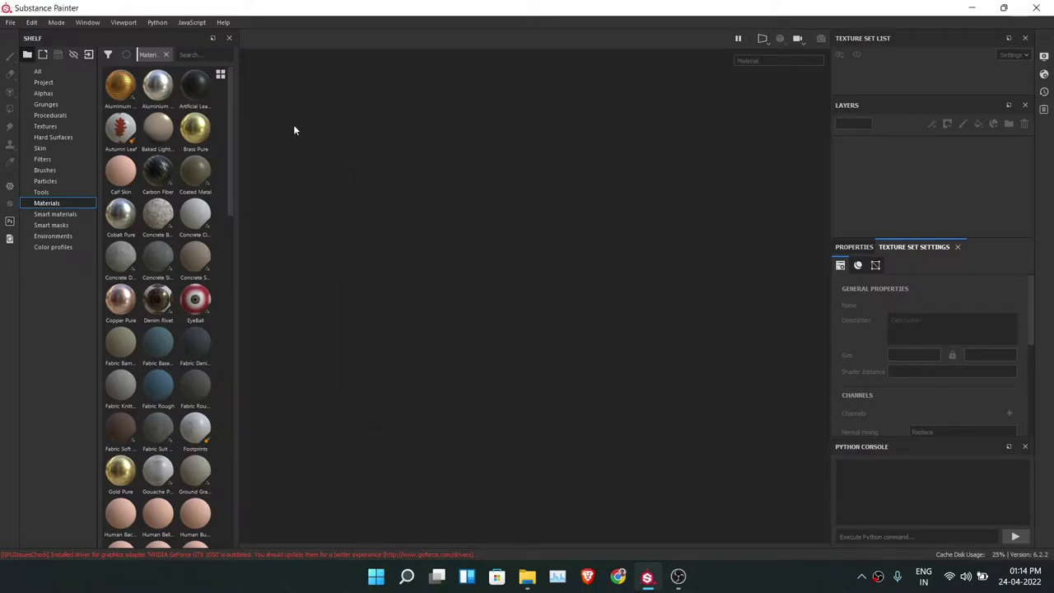
left_click(9, 23)
left_click(25, 36)
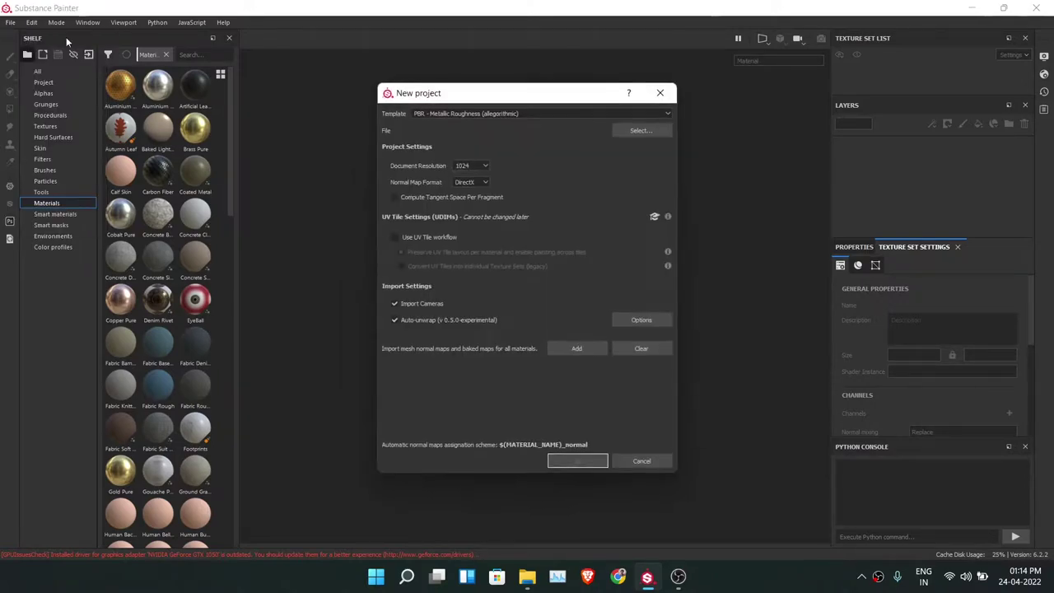
left_click(641, 131)
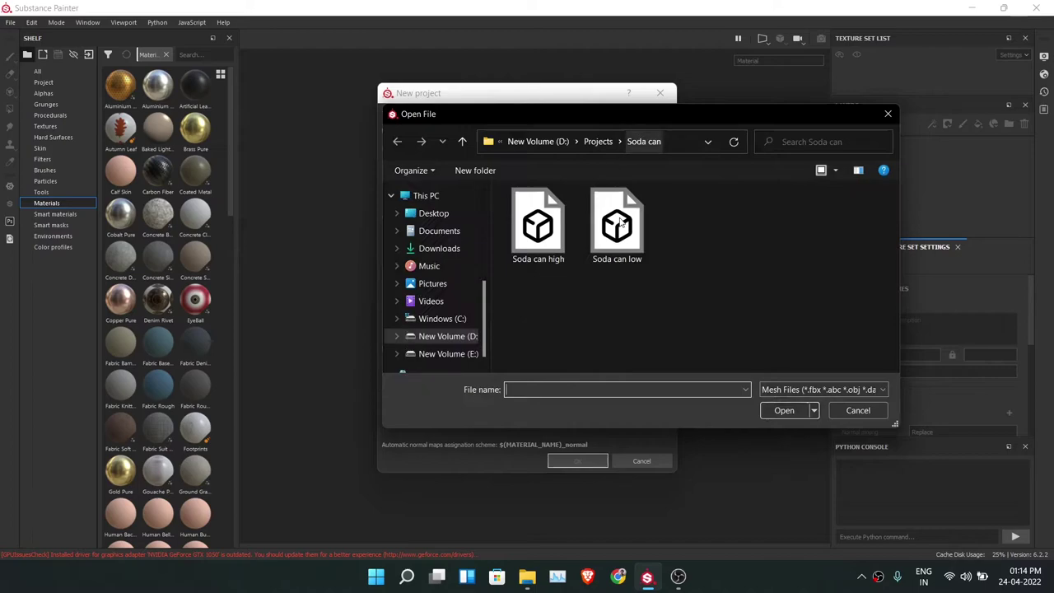
left_click(617, 222)
double_click(617, 223)
left_click(465, 182)
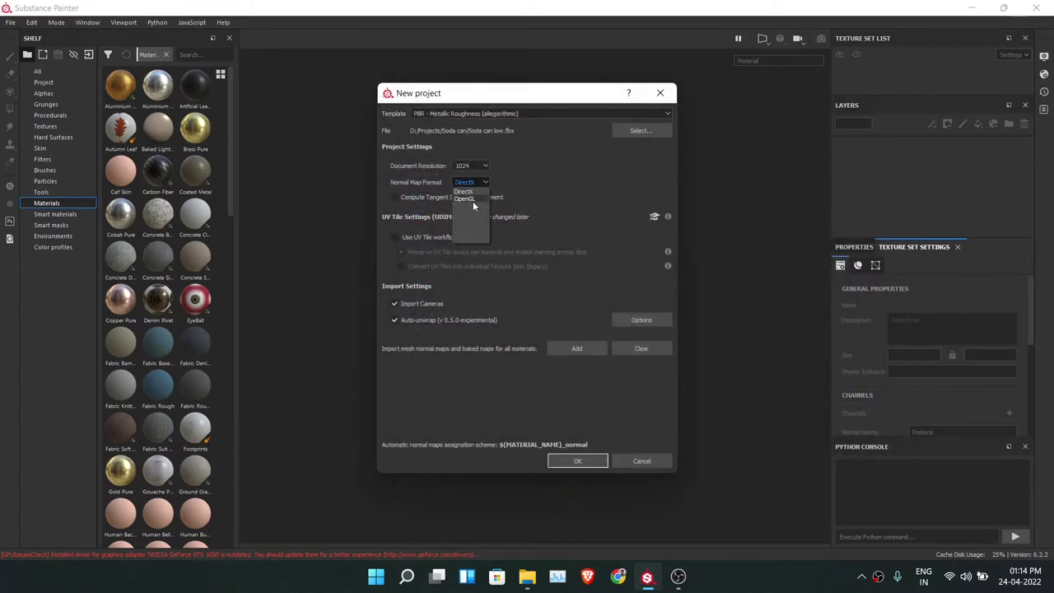
left_click(466, 200)
left_click(595, 460)
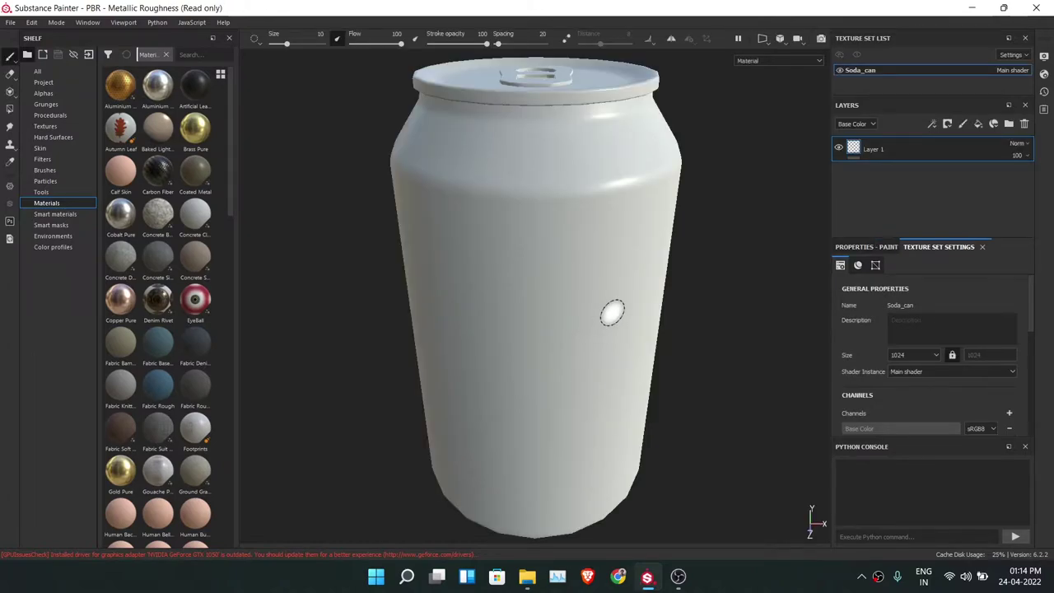
- Set the Soda_can texture set size to 512
left_click(914, 355)
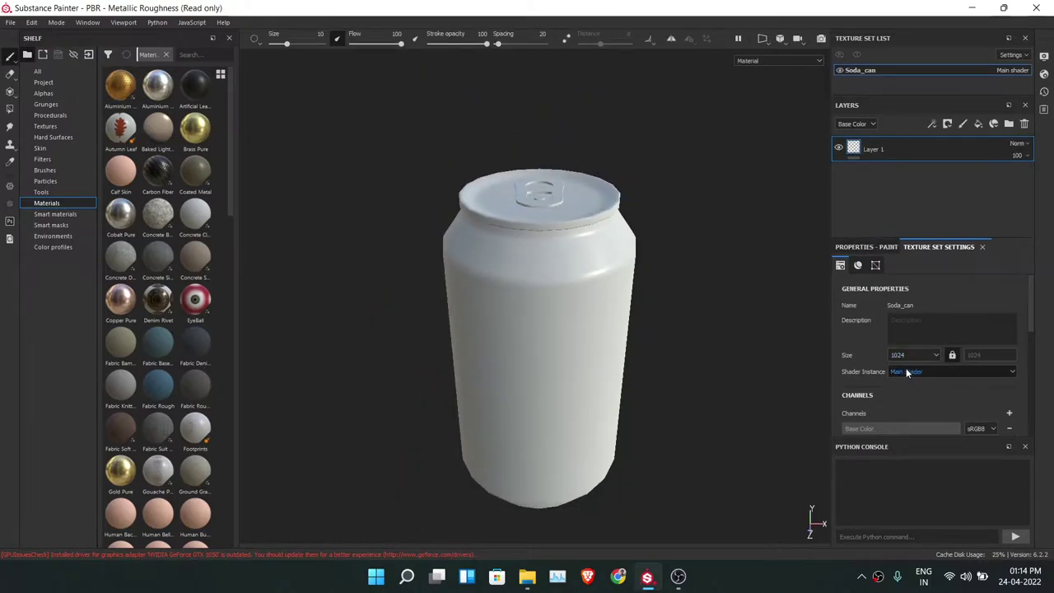
left_click(899, 381)
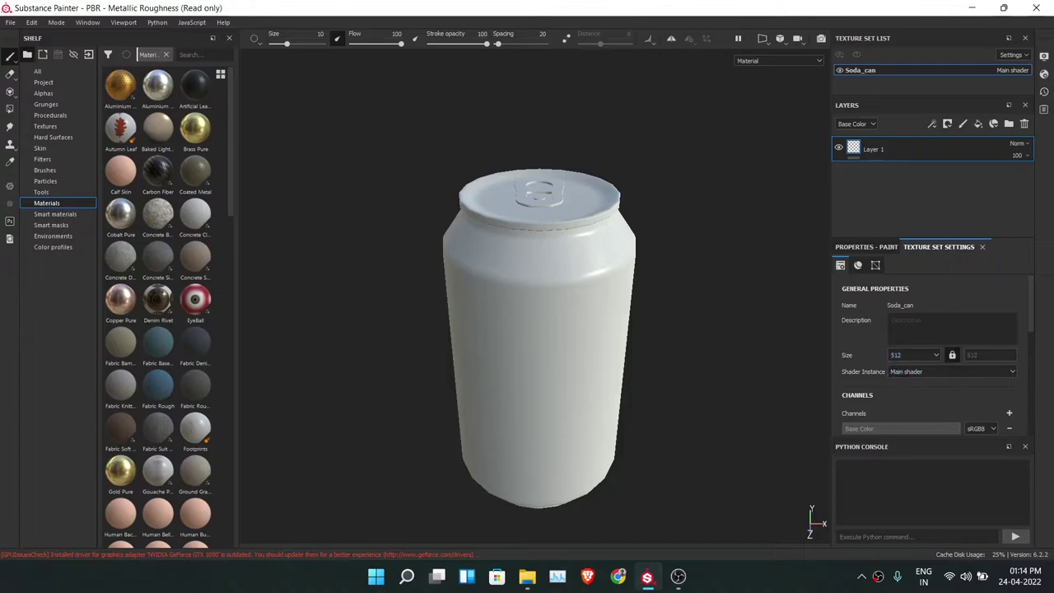
left_click(1043, 73)
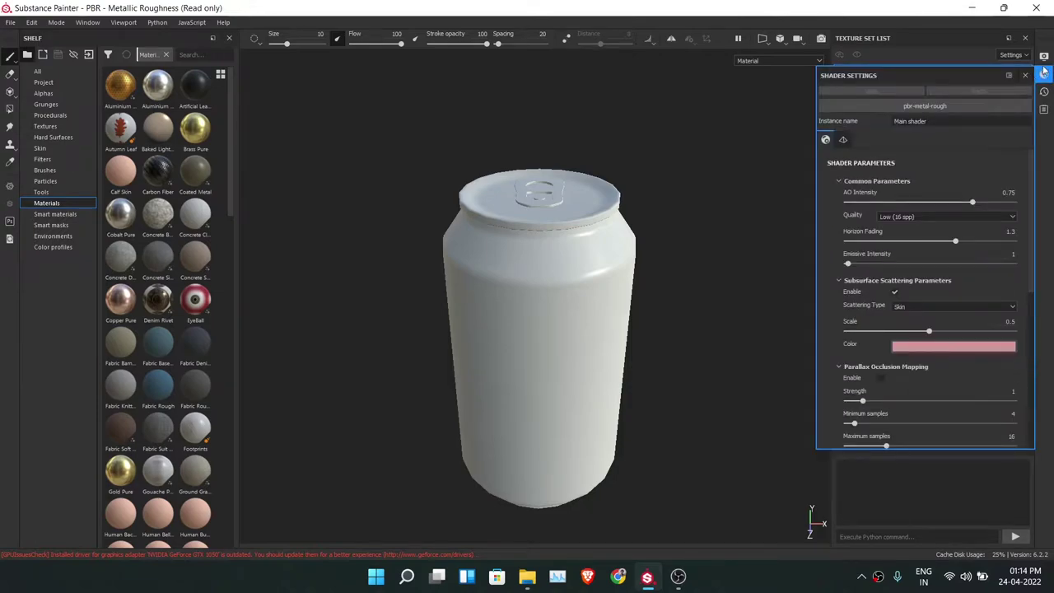
- Light the can with the Corsica Beach environment map in Display Settings
left_click(1043, 56)
left_click(915, 151)
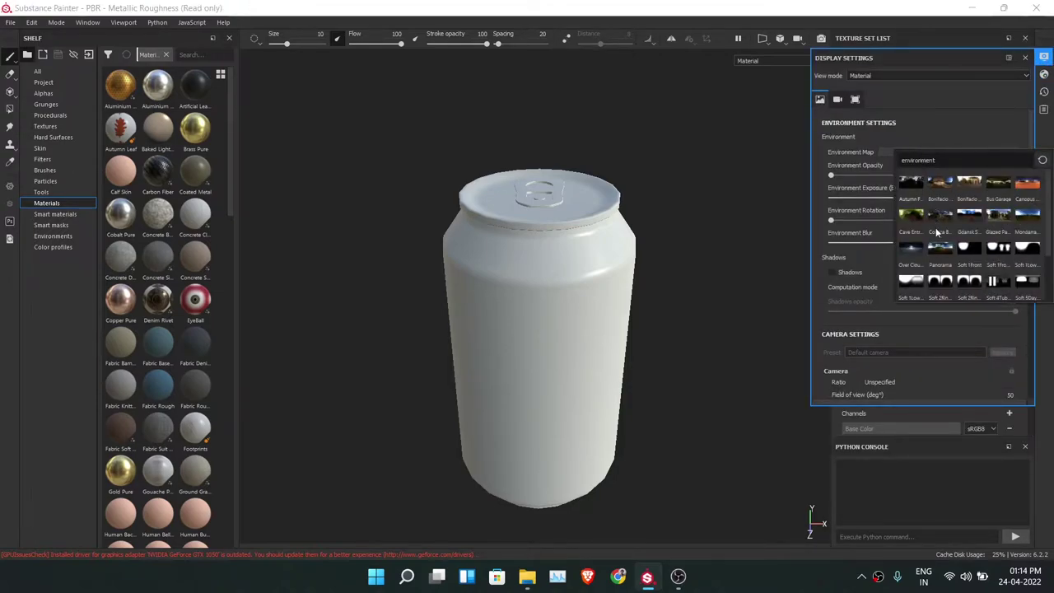
key("Escape")
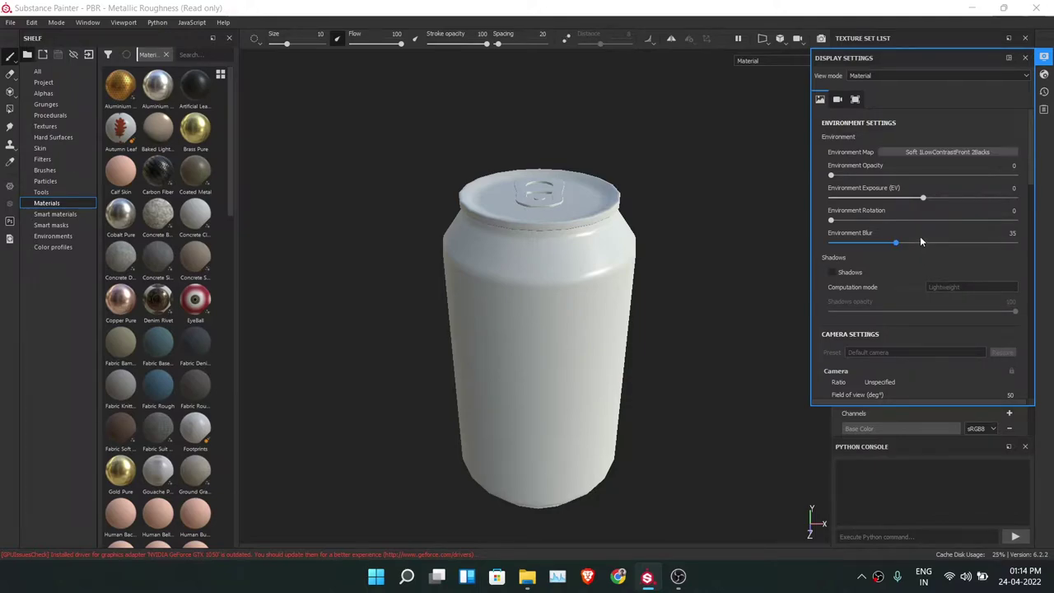
left_click_drag(709, 277, 692, 259, "alt")
left_click(988, 152)
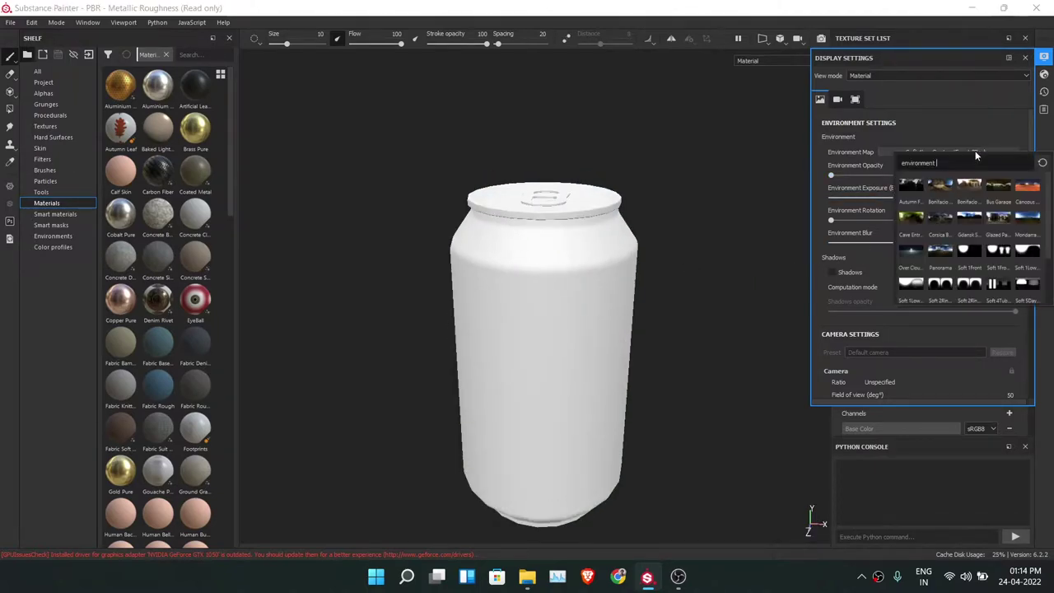
left_click(949, 215)
mouse_move(695, 266)
left_mouse_down("alt")
mouse_move(536, 318)
mouse_move(589, 282)
mouse_move(529, 288)
left_mouse_up("alt")
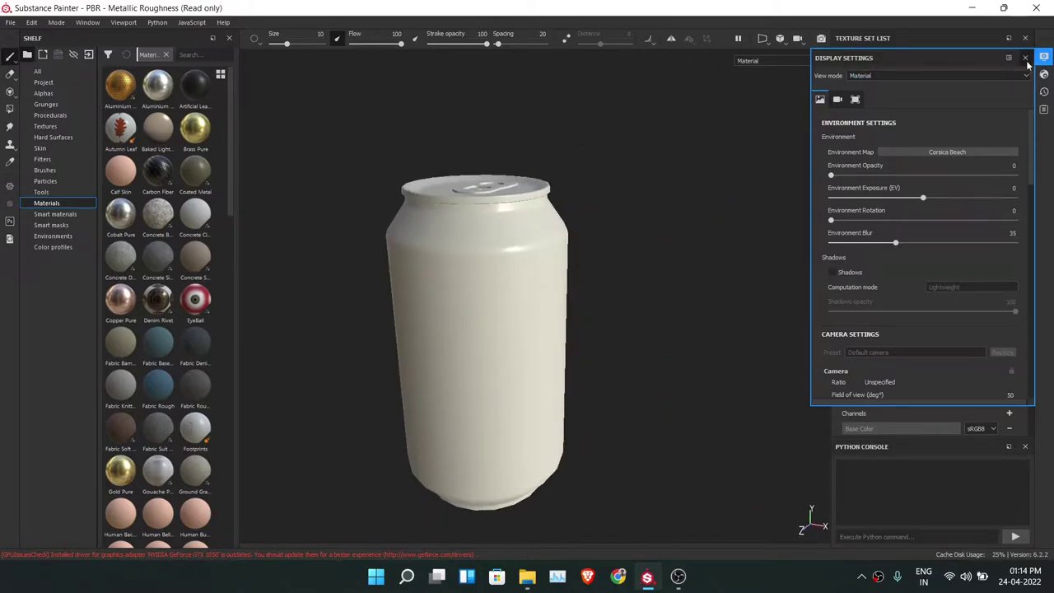
left_click(1025, 59)
left_click(858, 245)
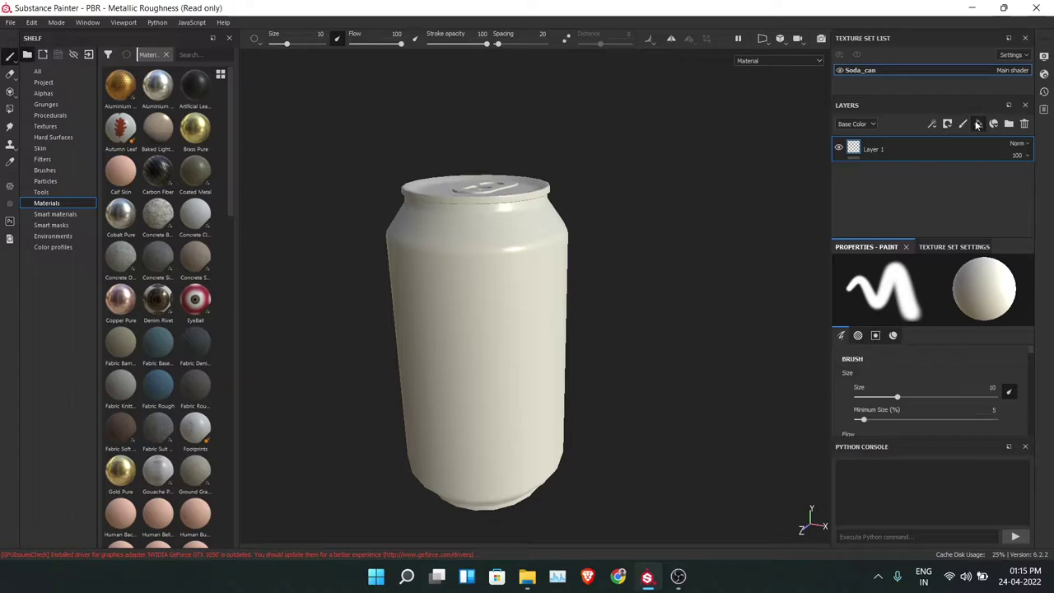
- Add a fill layer and give it the Iron Brushed material, found by searching 'metal'
key("ctrl+shift+f")
scroll(424, 244, "up", 2)
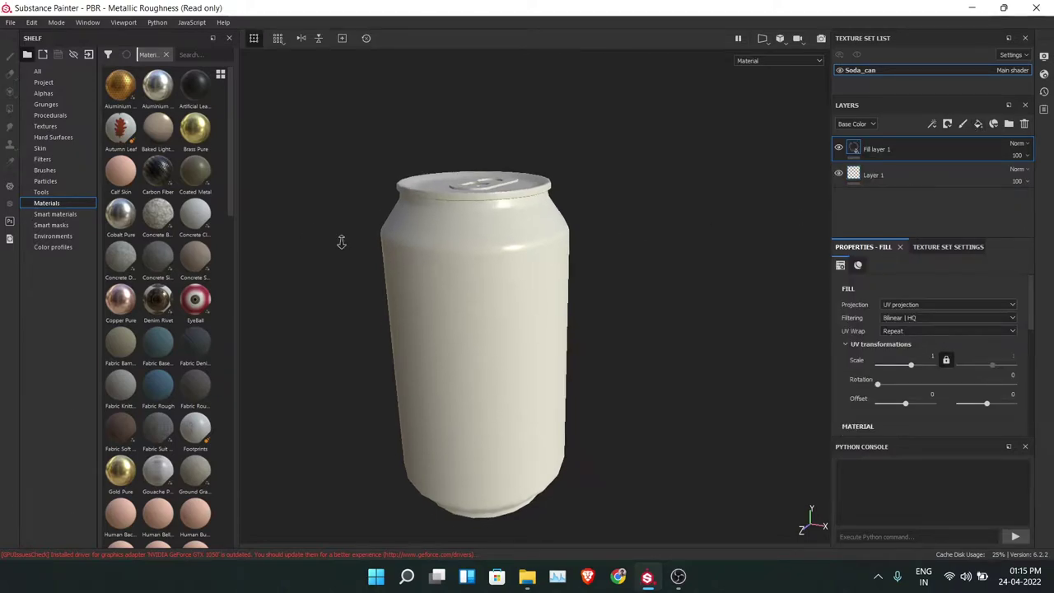
left_click(180, 54)
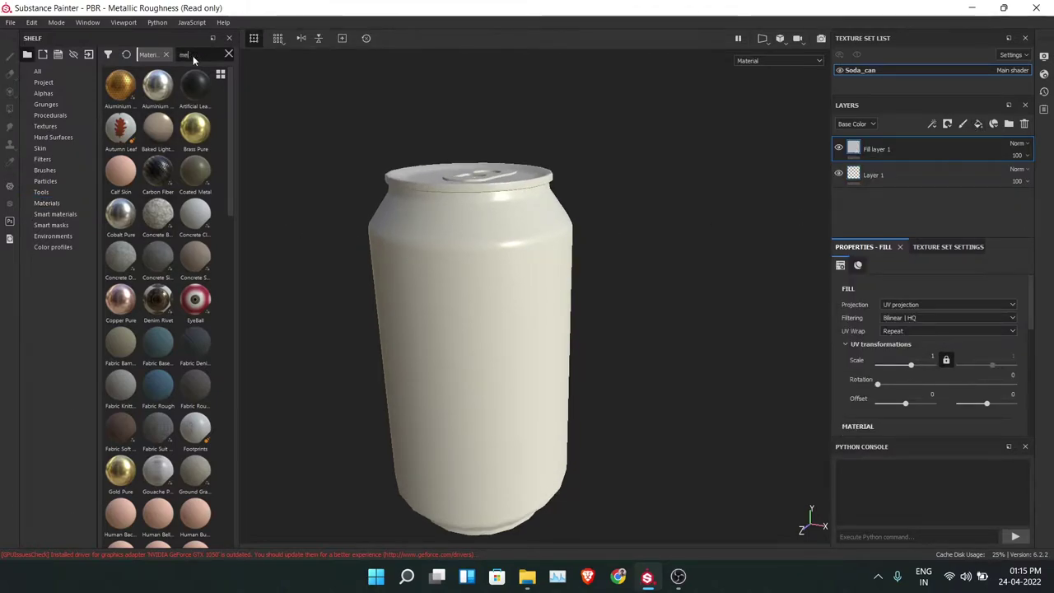
type("metal")
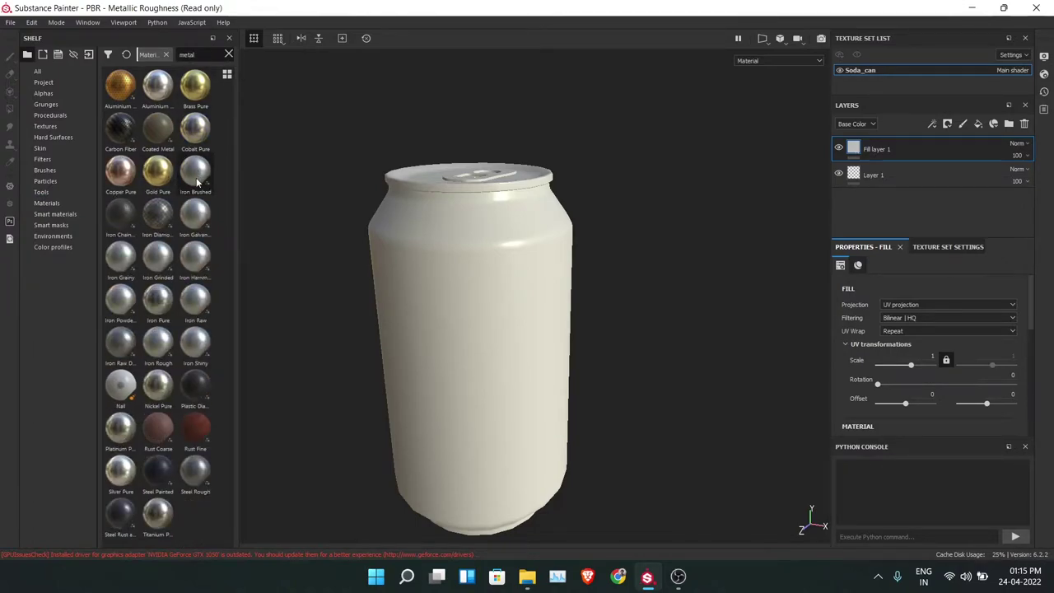
left_click(197, 182)
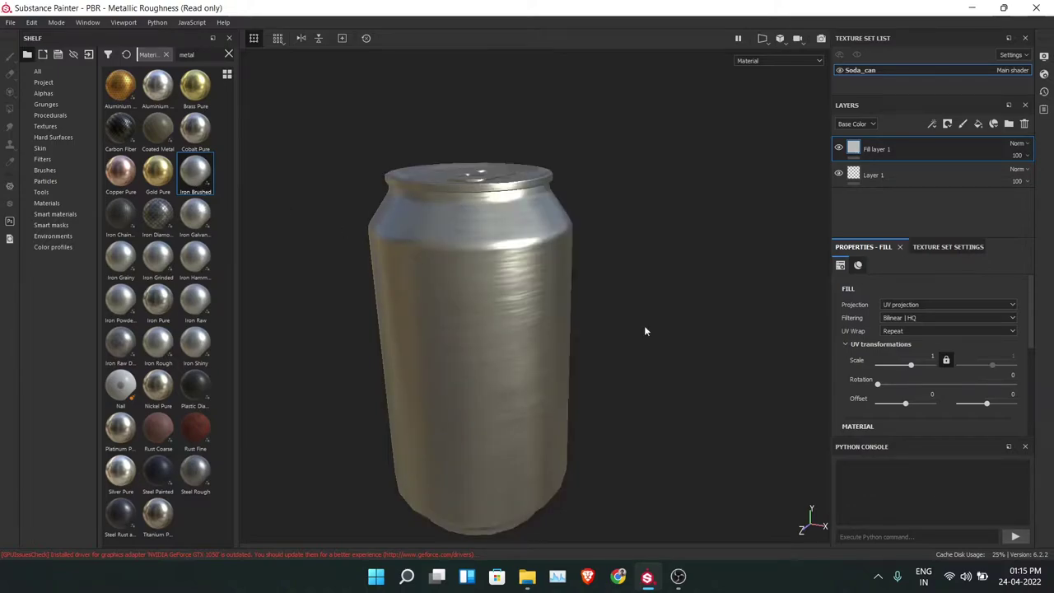
mouse_move(645, 331)
left_mouse_down("alt")
mouse_move(620, 266)
mouse_move(569, 371)
left_mouse_up("alt")
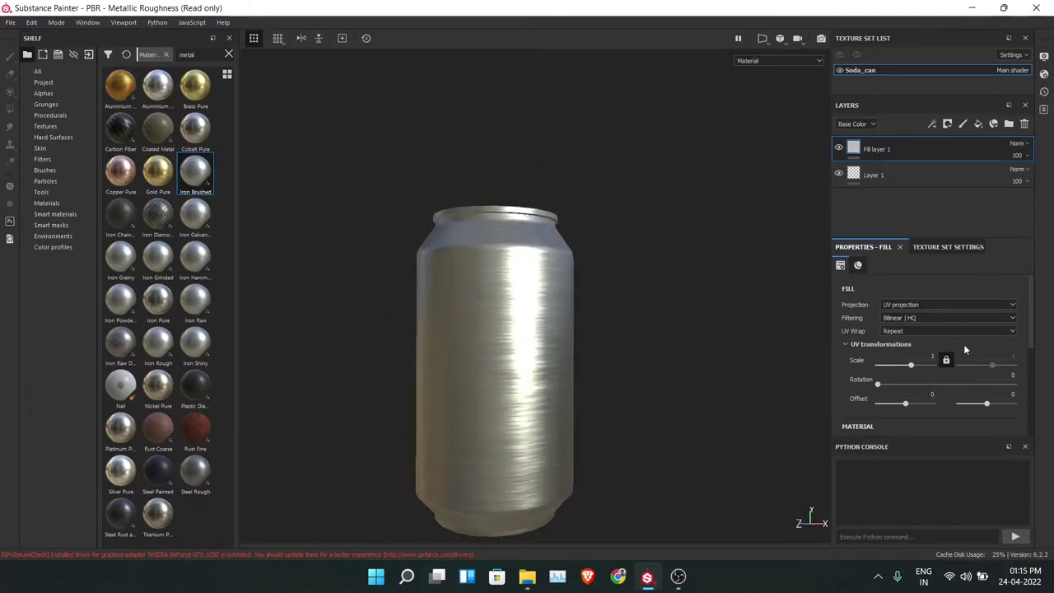
- Turn the fill's color channel off and back on again
scroll(965, 350, "down", 3)
left_click(857, 311)
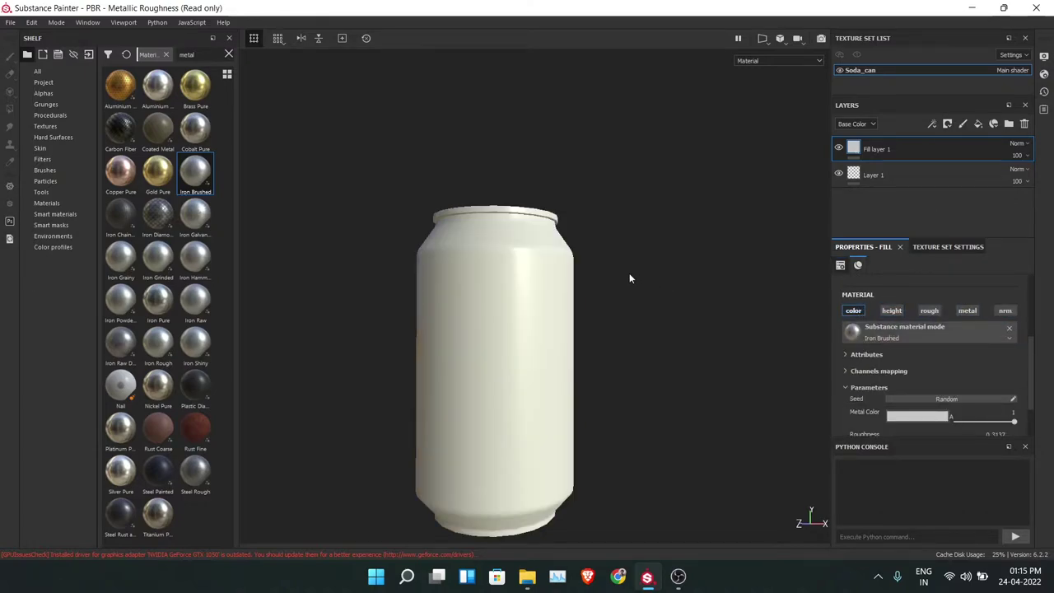
mouse_move(629, 274)
left_mouse_down("alt")
mouse_move(687, 287)
mouse_move(671, 276)
mouse_move(684, 348)
mouse_move(671, 355)
left_mouse_up("alt")
left_click(856, 311)
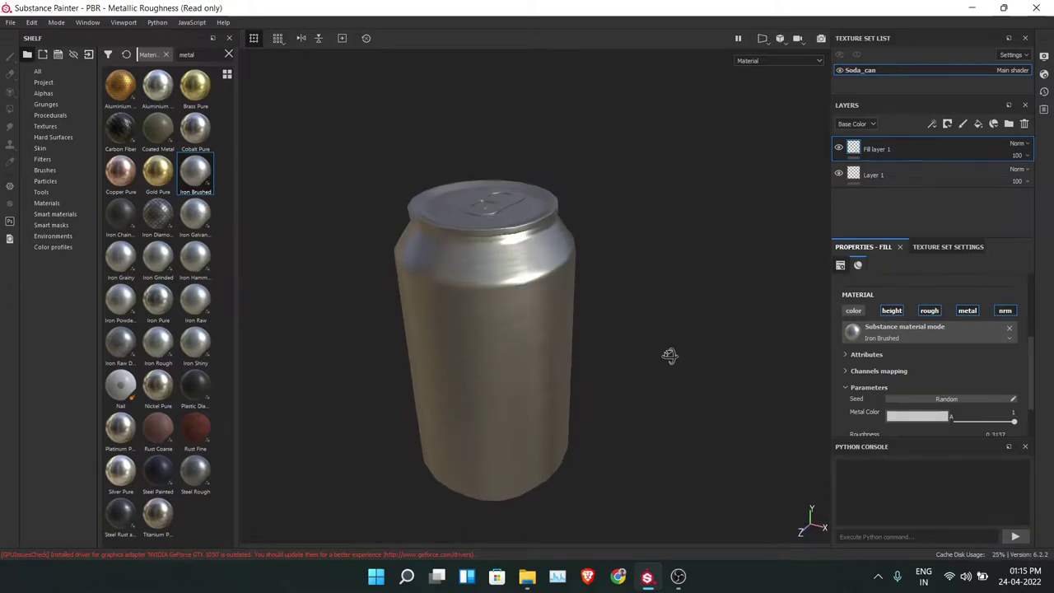
- Add a second fill layer on top of the layer stack
left_click(976, 125)
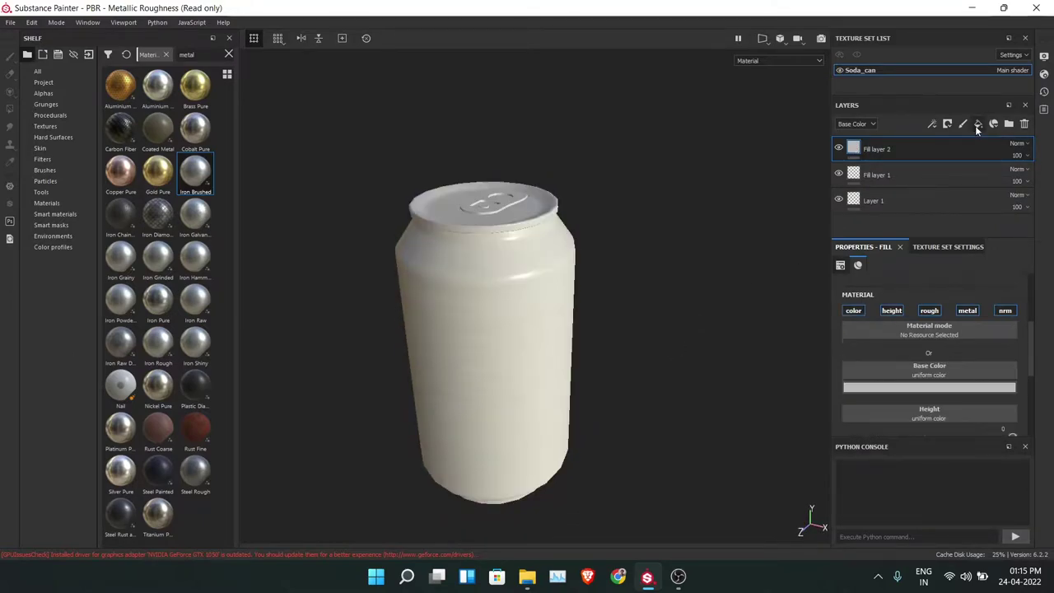
mouse_move(593, 321)
left_mouse_down("alt")
mouse_move(683, 332)
mouse_move(693, 292)
left_mouse_up("alt")
scroll(887, 312, "down", 2)
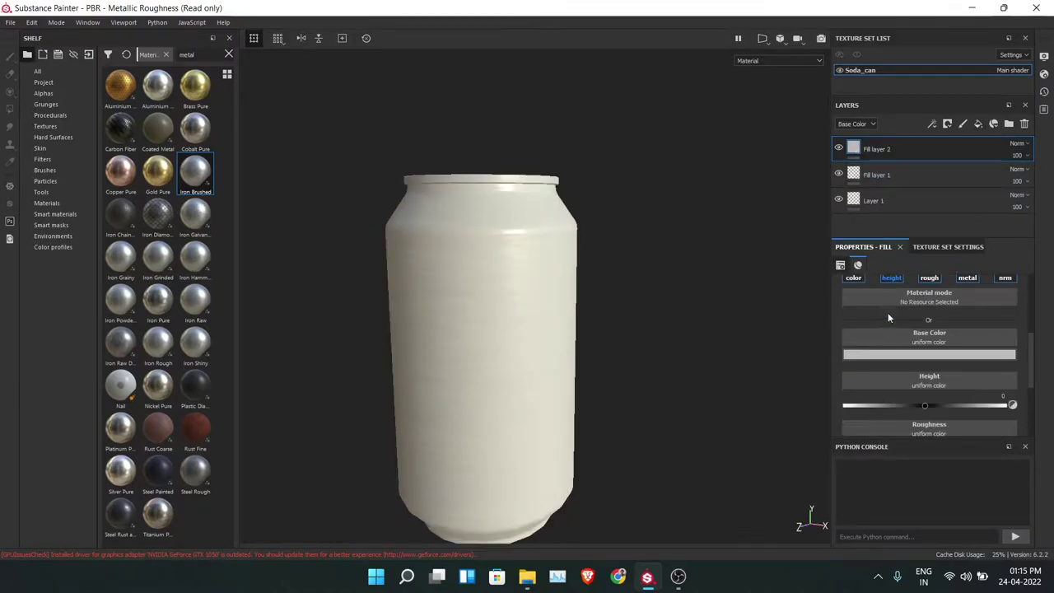
- Add Coke Can Label from Downloads > Coke Can Assets to the import list
left_click(89, 54)
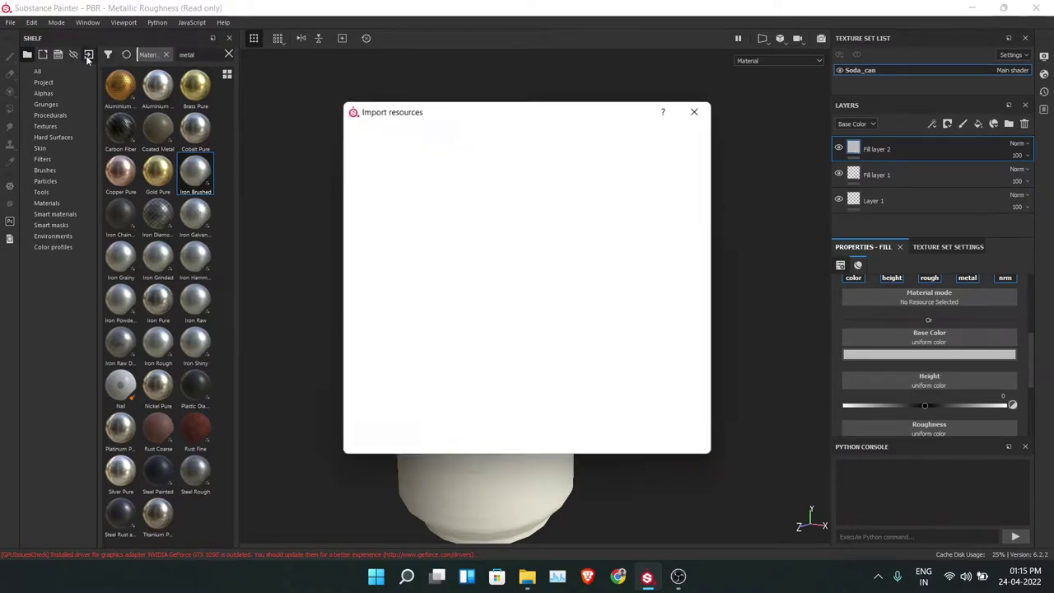
left_click(585, 142)
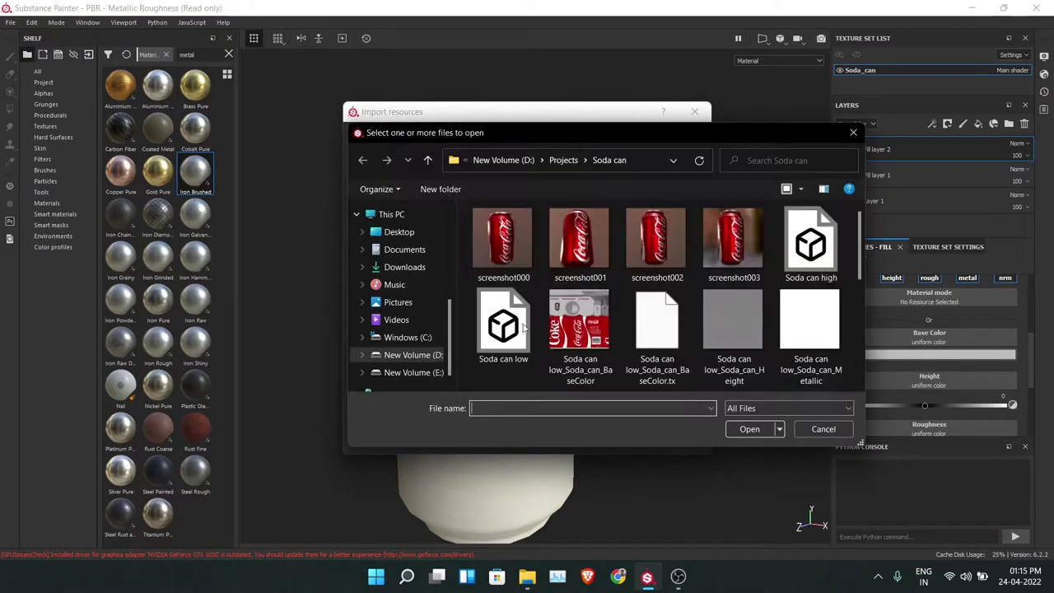
scroll(408, 284, "up", 1)
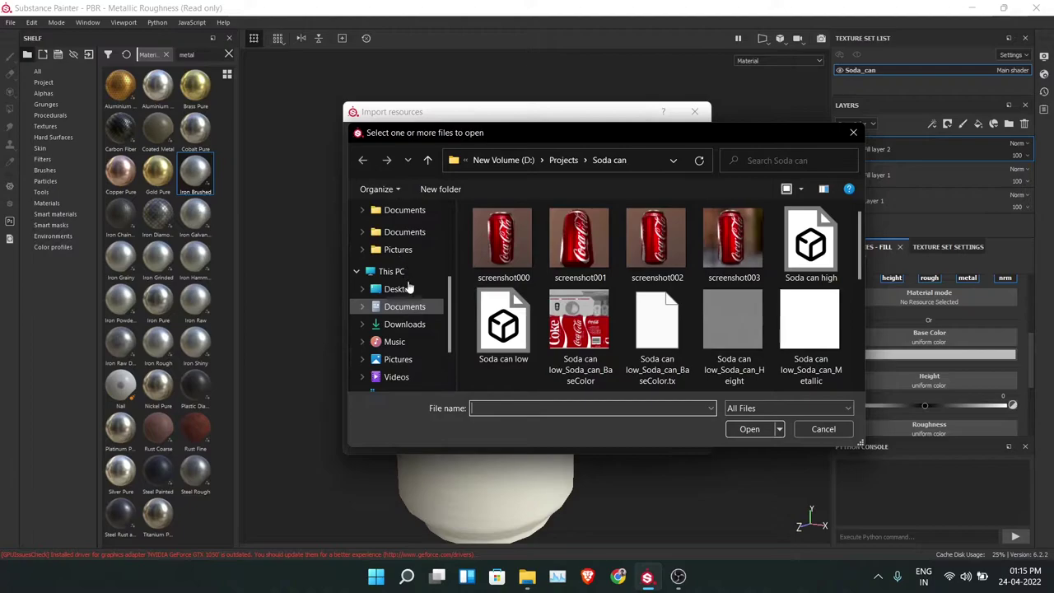
left_click(413, 323)
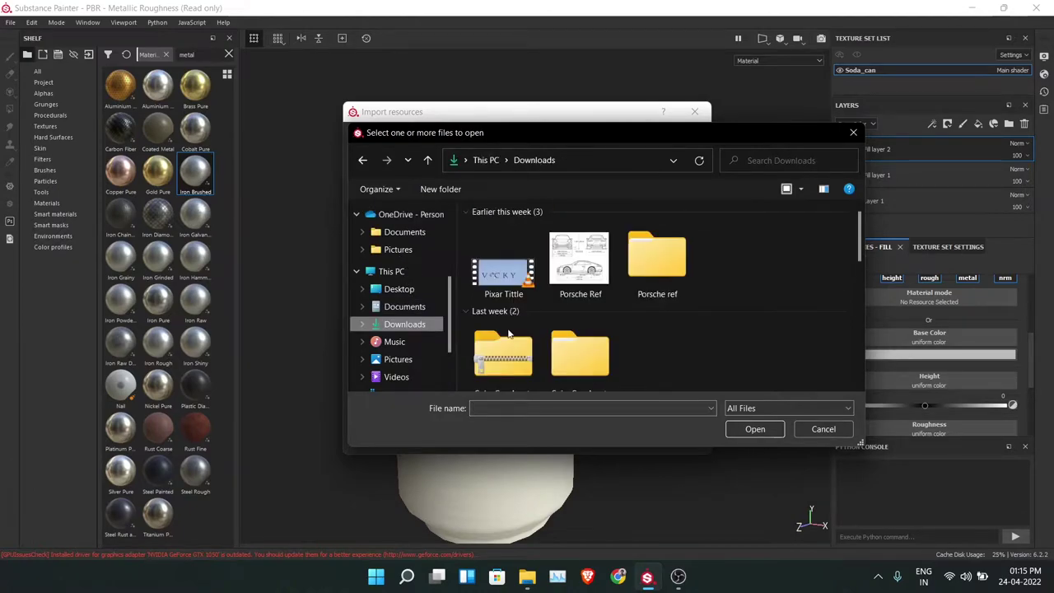
double_click(593, 330)
left_click(665, 258)
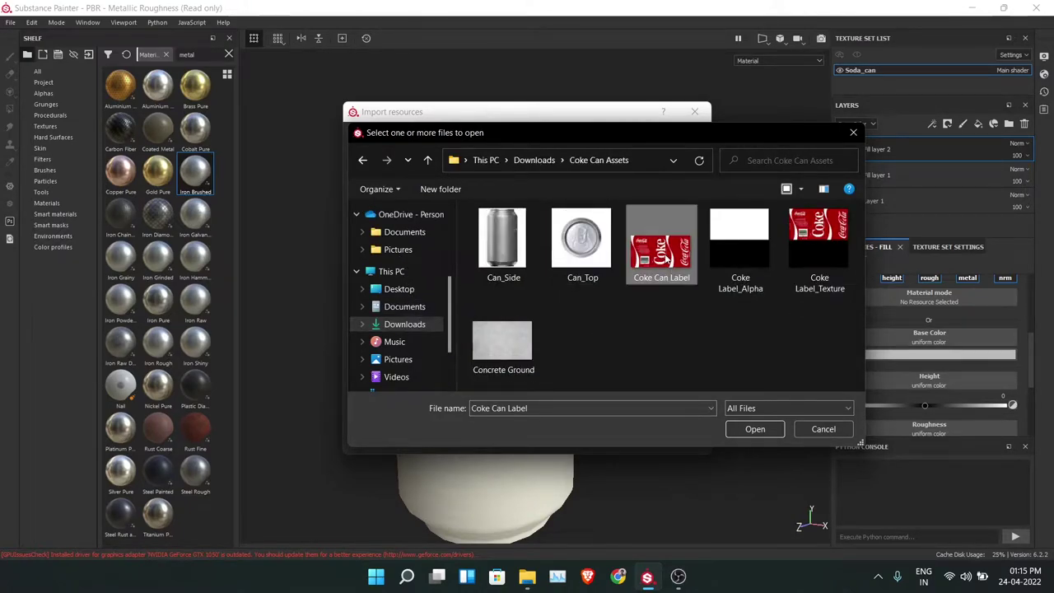
left_click(736, 429)
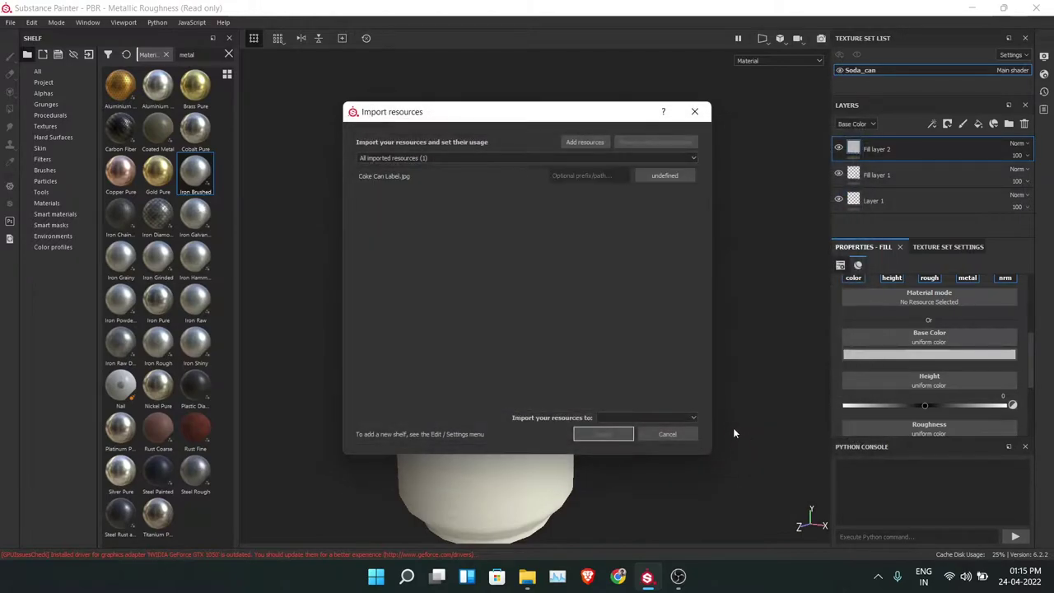
- Import Coke Can Label into the current project with its usage set to texture
left_click(645, 417)
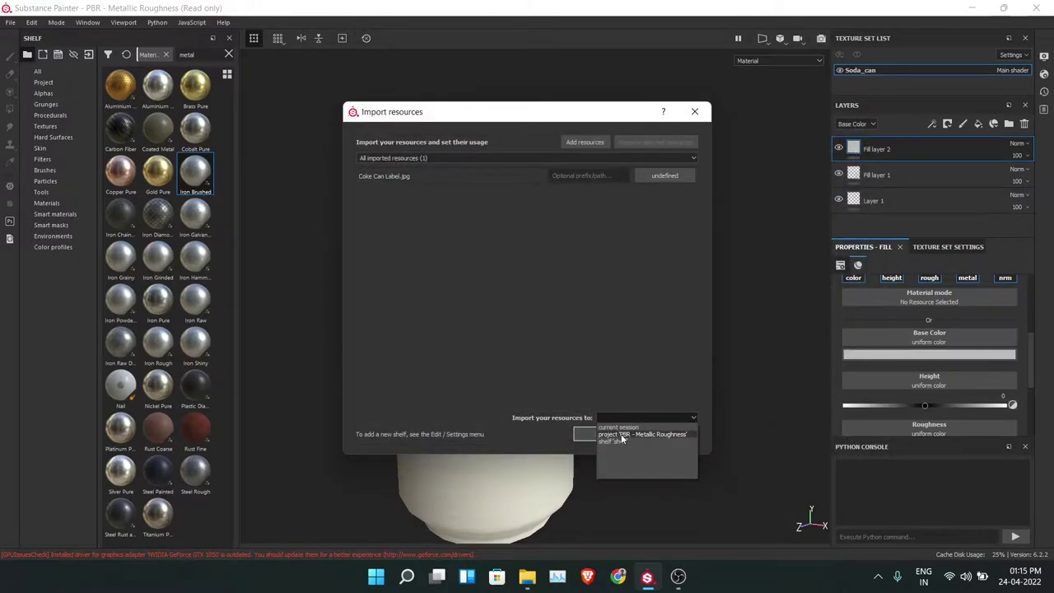
left_click(621, 434)
left_click(614, 436)
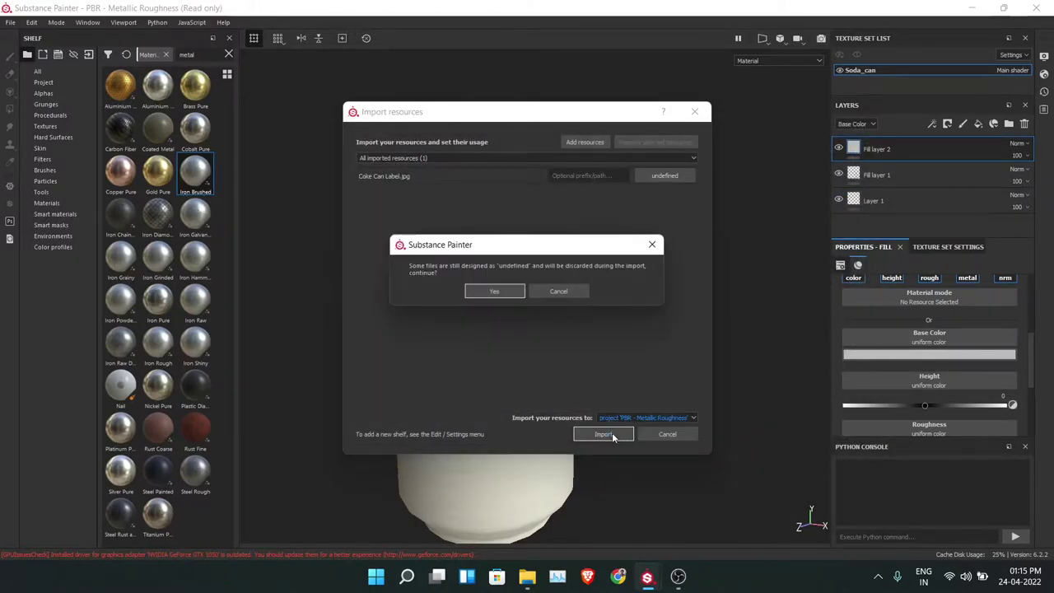
left_click(654, 245)
left_click(668, 180)
left_click(686, 216)
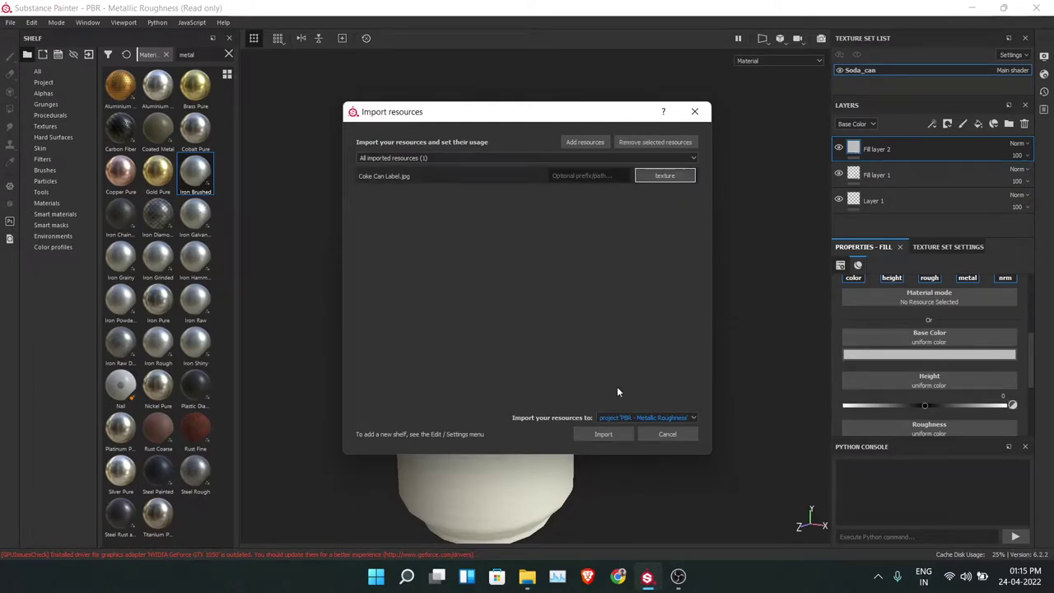
left_click(604, 435)
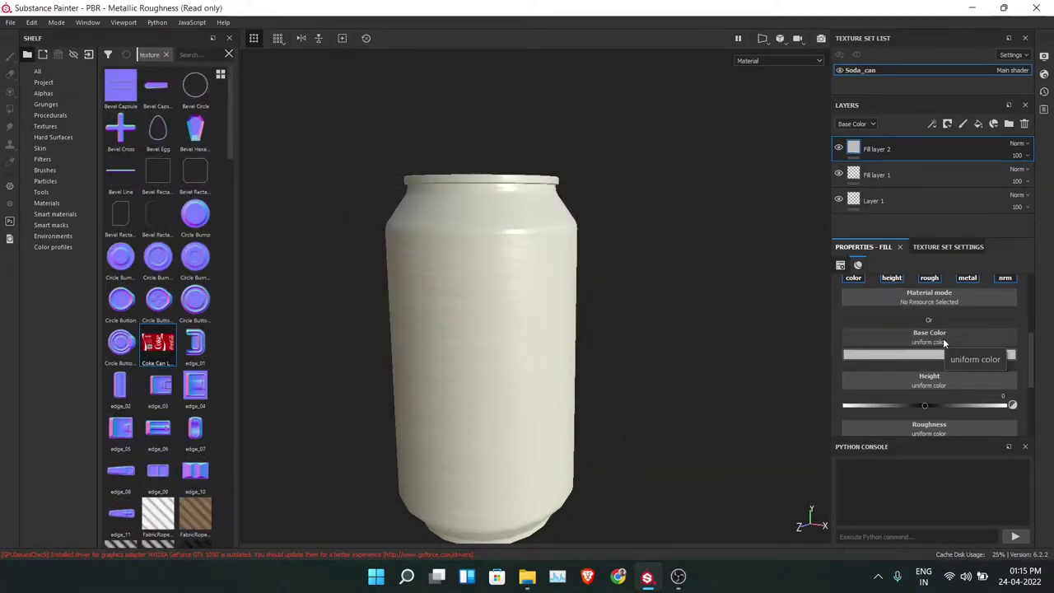
- Use Coke Can Label as Fill layer 2's base colour
left_click_drag(158, 346, 930, 332)
left_click_drag(654, 271, 633, 291, "alt")
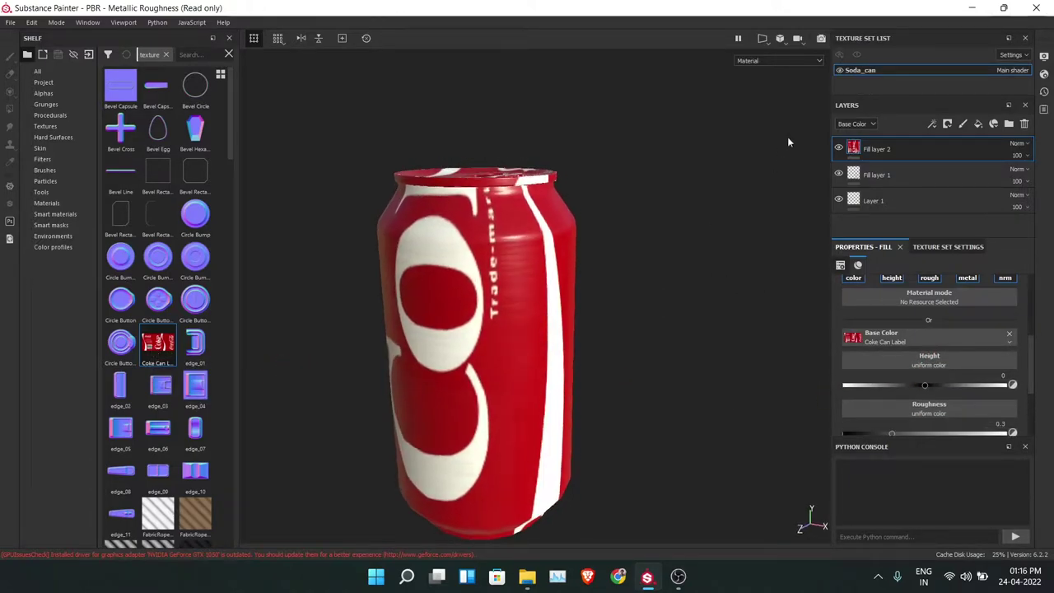
right_click(892, 149)
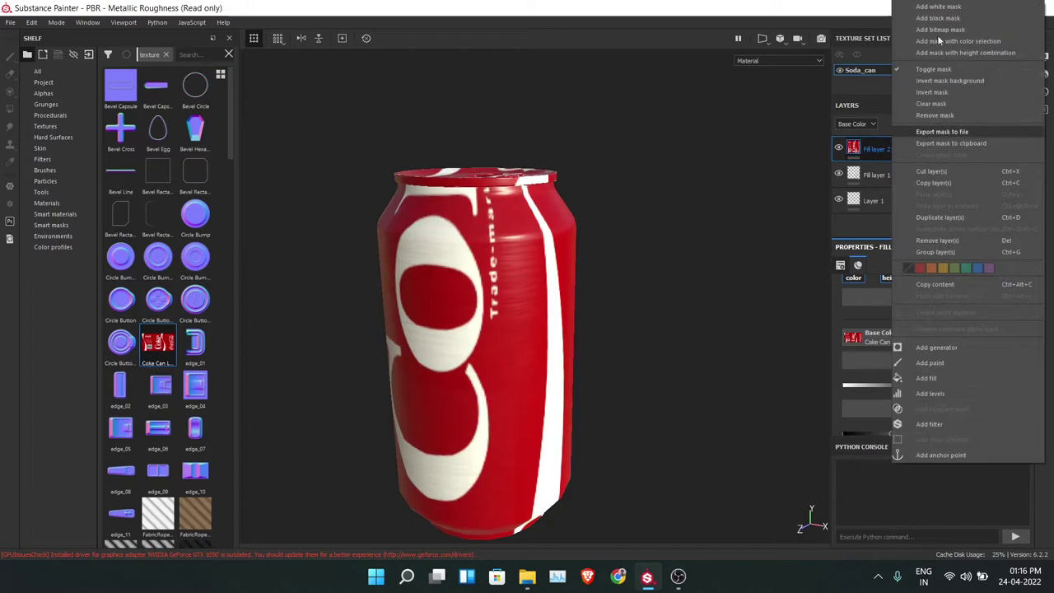
left_click(747, 7)
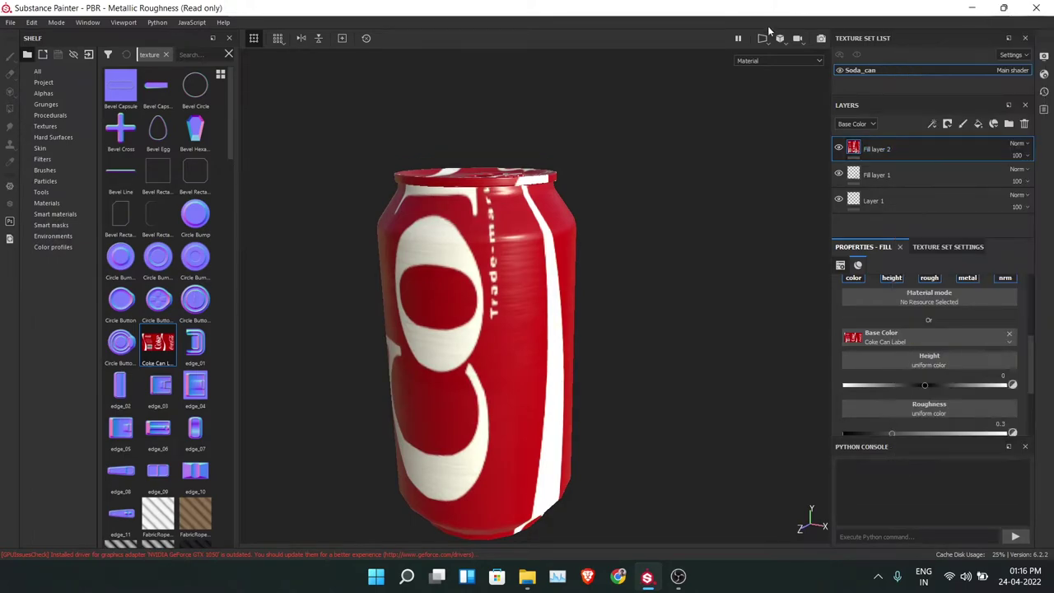
left_click(778, 60)
left_click(786, 63)
- Show the 3D/2D split view and turn off the label's tiling
key("F1")
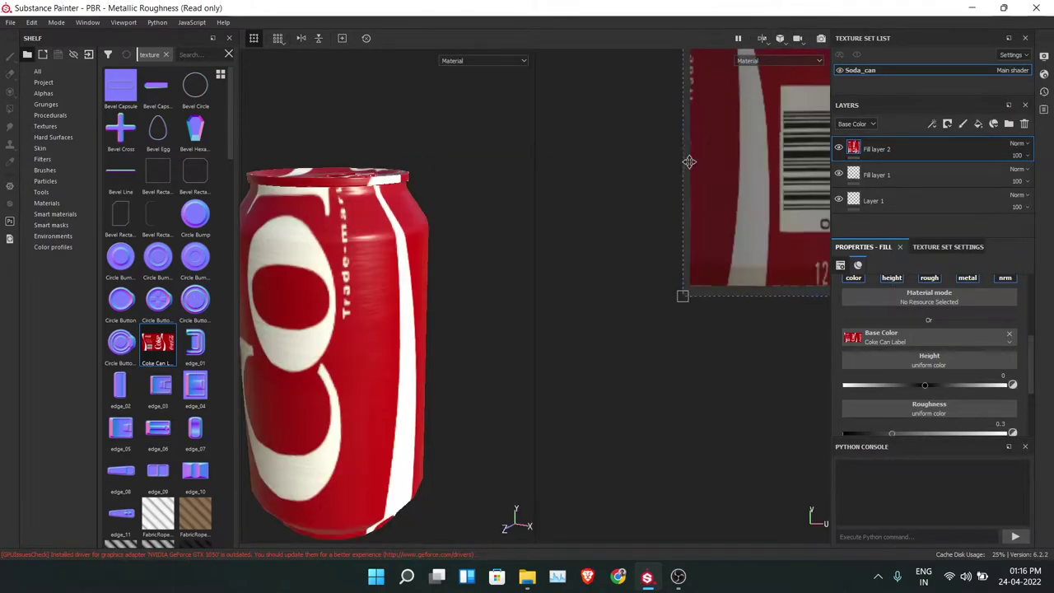
scroll(609, 197, "down", 3)
scroll(577, 272, "down", 3)
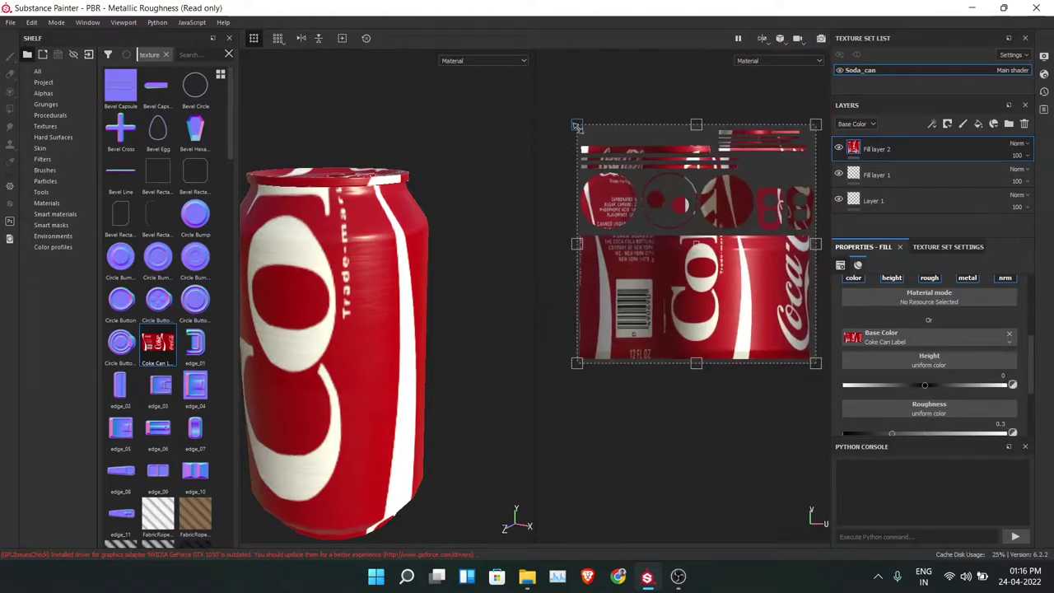
left_click_drag(578, 126, 578, 231)
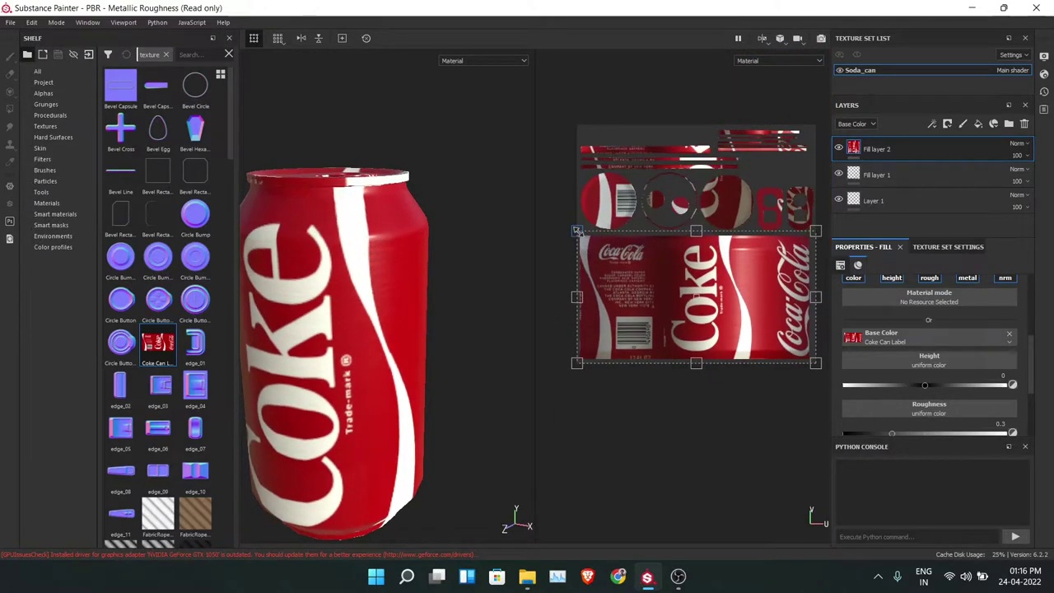
scroll(923, 375, "up", 2)
left_click(905, 331)
left_click(903, 341)
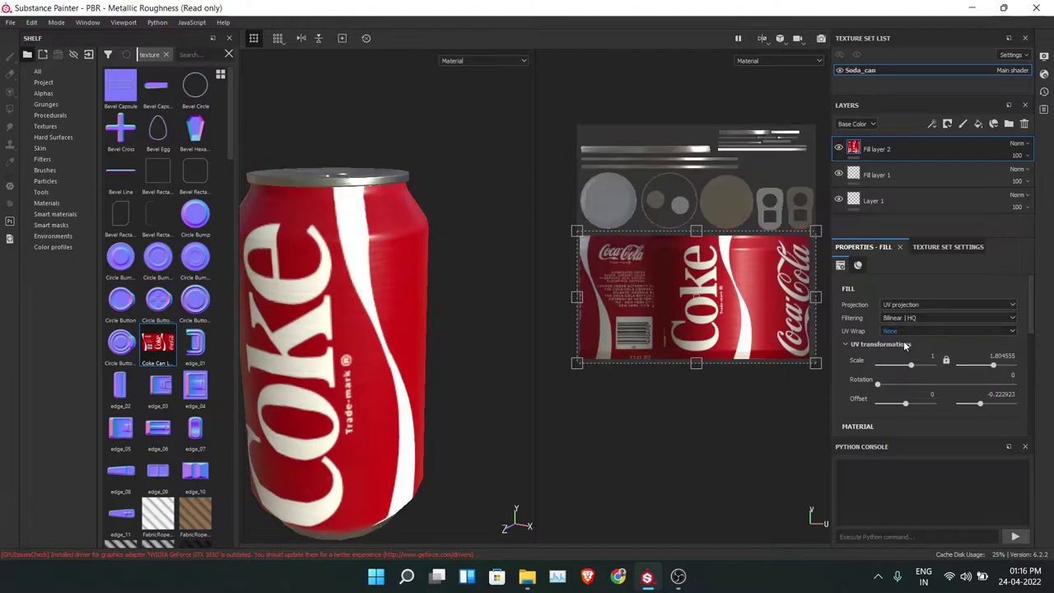
scroll(728, 290, "down", 1)
scroll(728, 290, "up", 2)
scroll(626, 247, "up", 1)
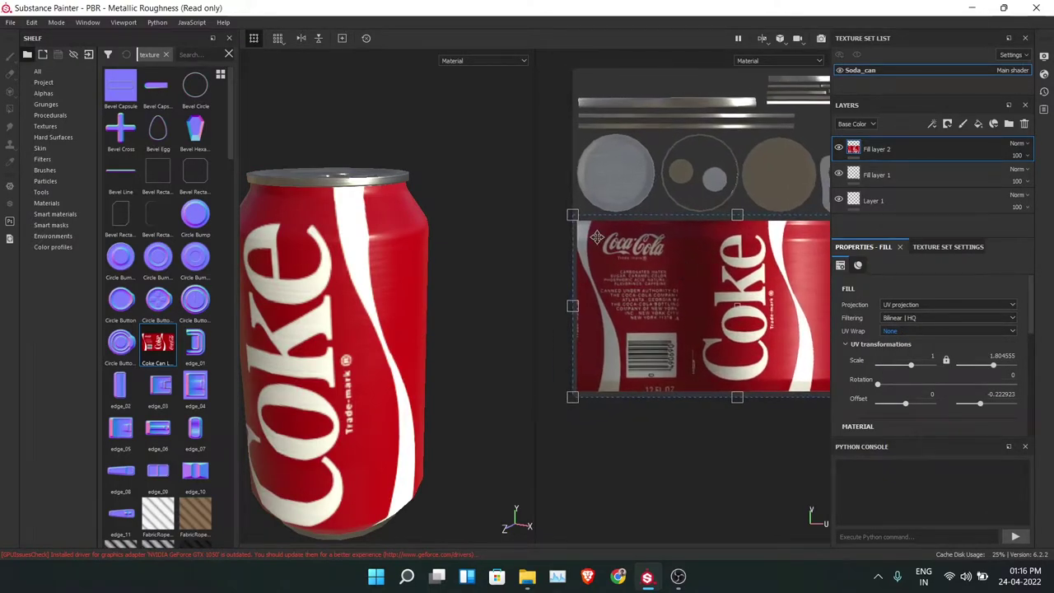
scroll(596, 234, "up", 2)
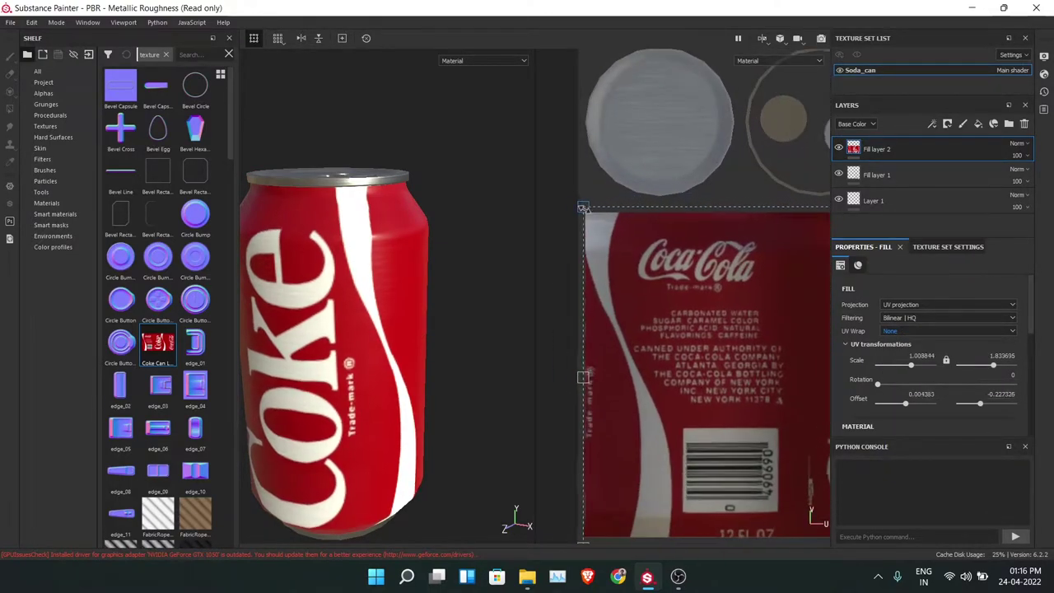
- Enlarge the label slightly and line it up with the Coca-Cola script side
left_click_drag(586, 212, 581, 211)
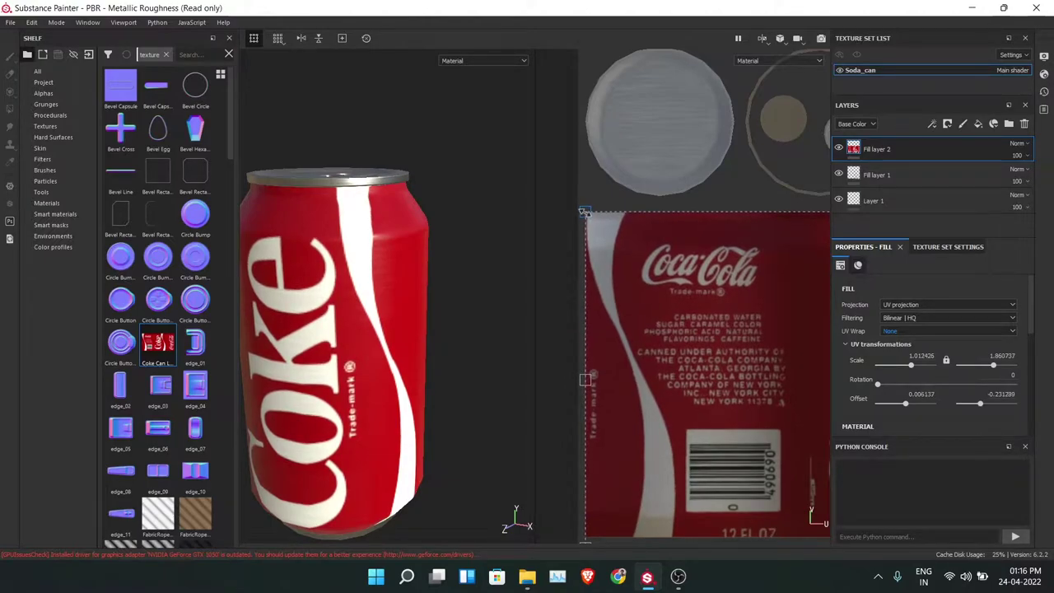
scroll(582, 211, "down", 2)
scroll(568, 231, "down", 2)
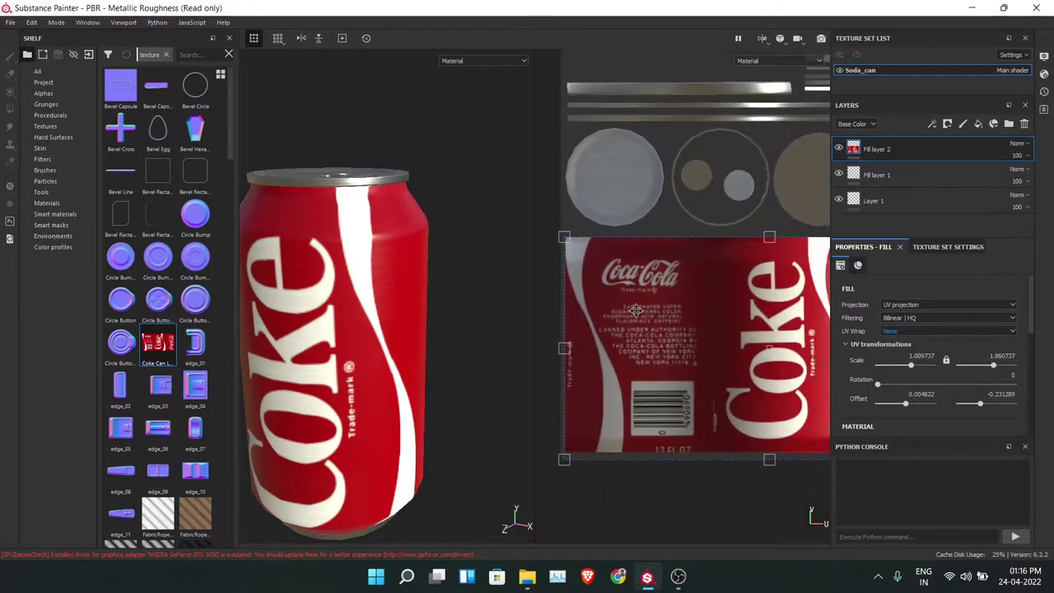
scroll(537, 271, "up", 3)
middle_click_drag(536, 272, 449, 273)
scroll(627, 407, "down", 2)
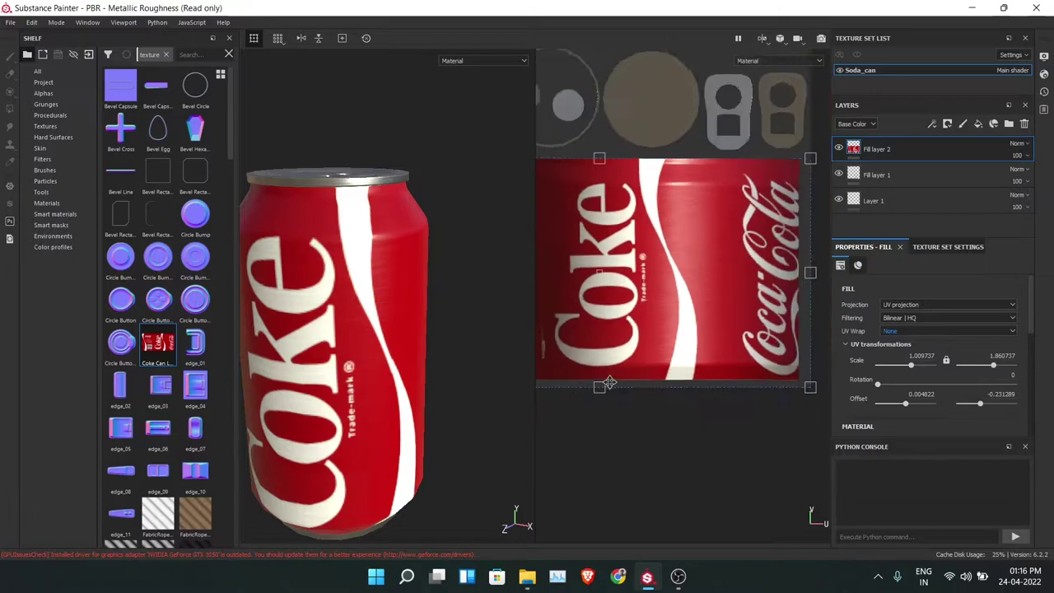
scroll(584, 383, "up", 5)
- Stretch the label taller and wider to cover the can body
left_click_drag(584, 379, 584, 378)
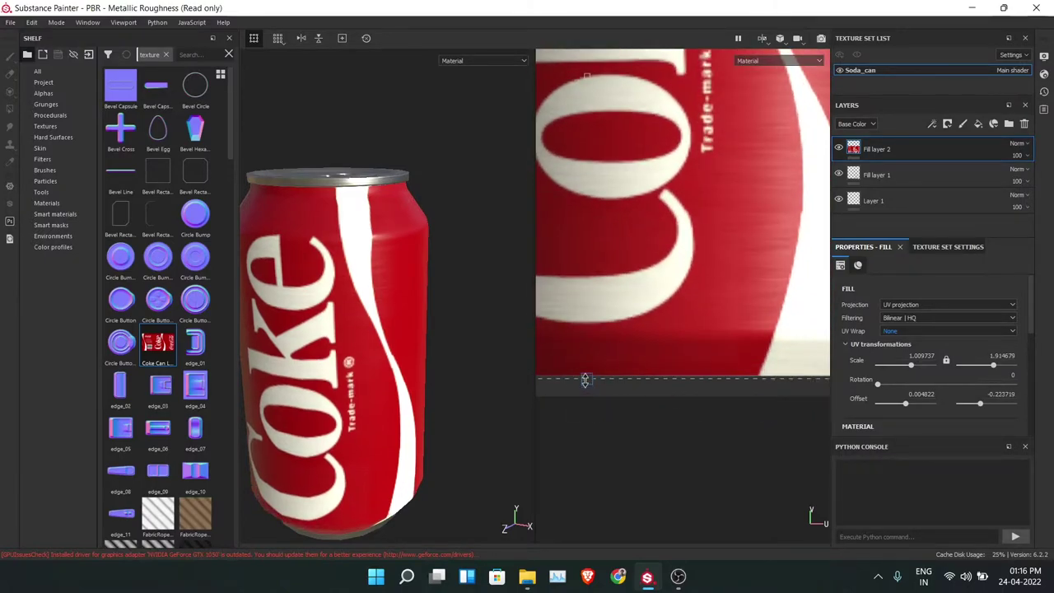
scroll(621, 323, "down", 1)
scroll(638, 268, "down", 1)
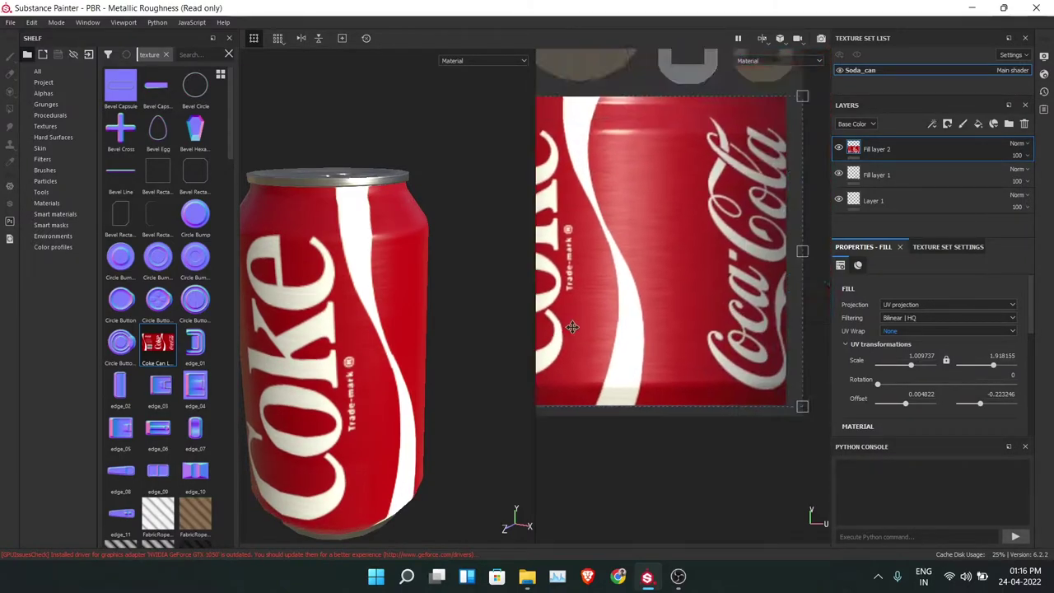
scroll(565, 327, "down", 1)
scroll(644, 339, "up", 1)
left_click_drag(644, 339, 653, 350)
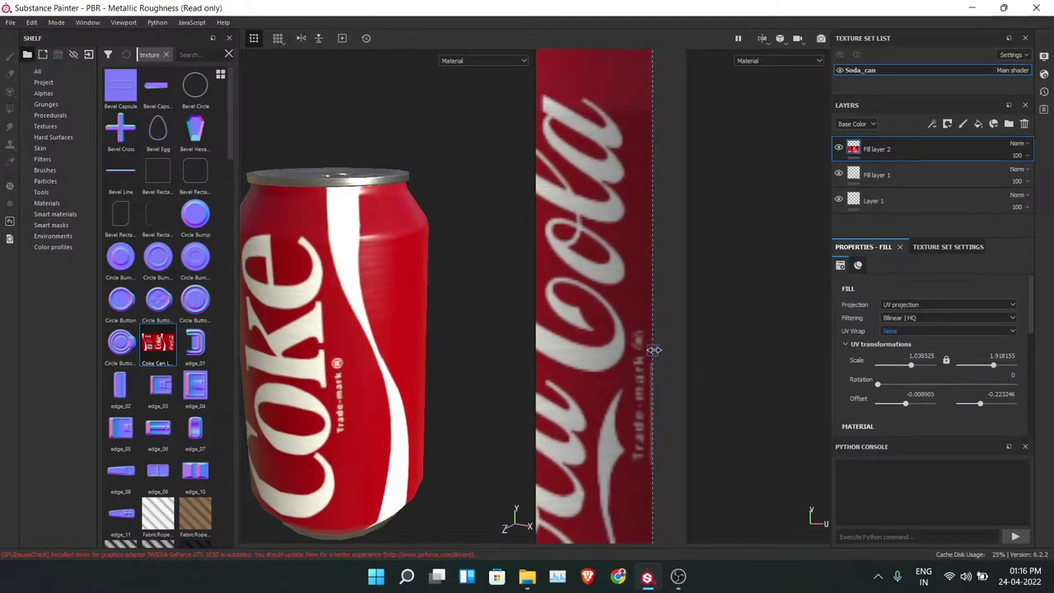
scroll(654, 349, "down", 1)
scroll(654, 349, "down", 1)
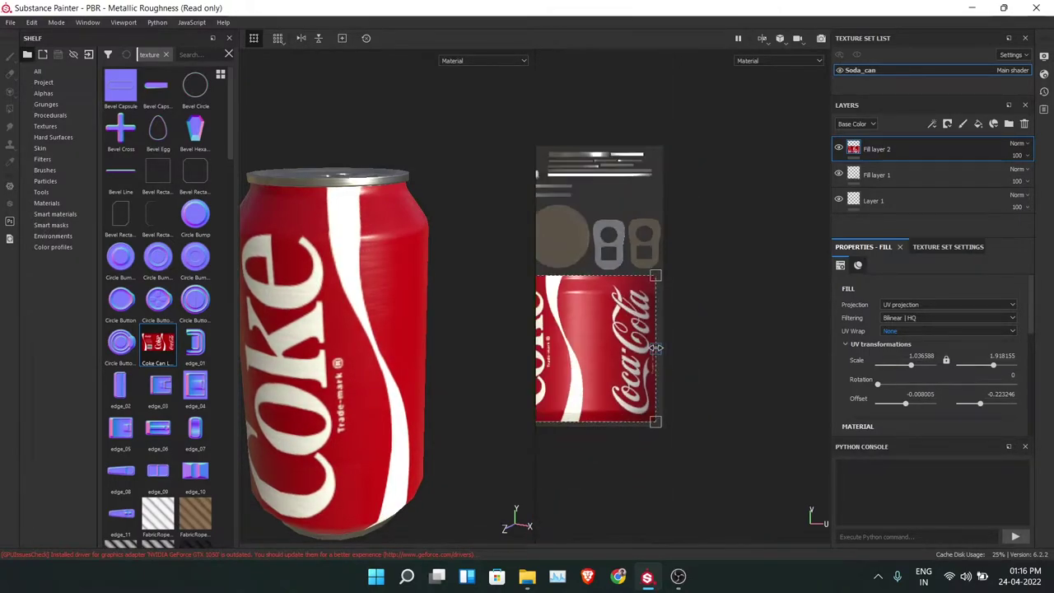
scroll(381, 358, "down", 2)
- Offset the label to -0.38 and set UV wrap to repeat horizontally around the can
mouse_move(377, 350)
left_mouse_down("alt")
mouse_move(456, 301)
mouse_move(482, 327)
left_mouse_up("alt")
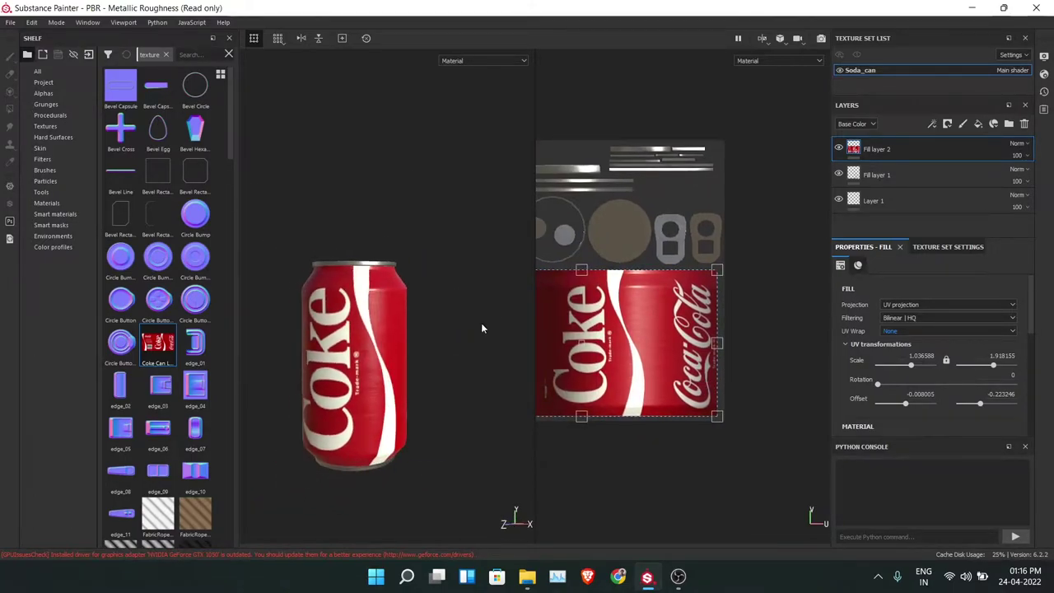
left_click_drag(901, 410, 895, 409)
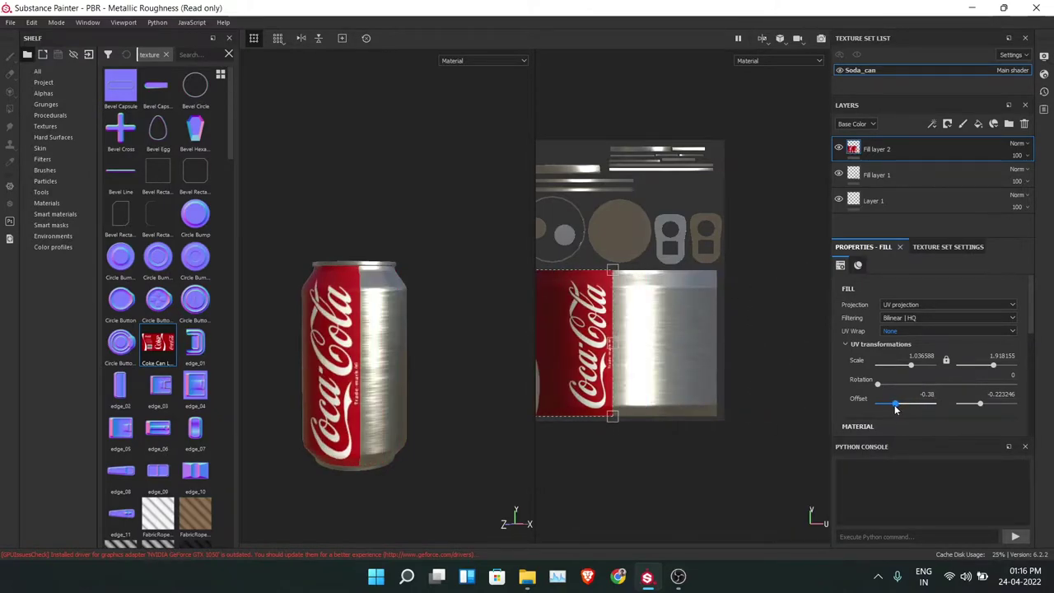
left_click(906, 330)
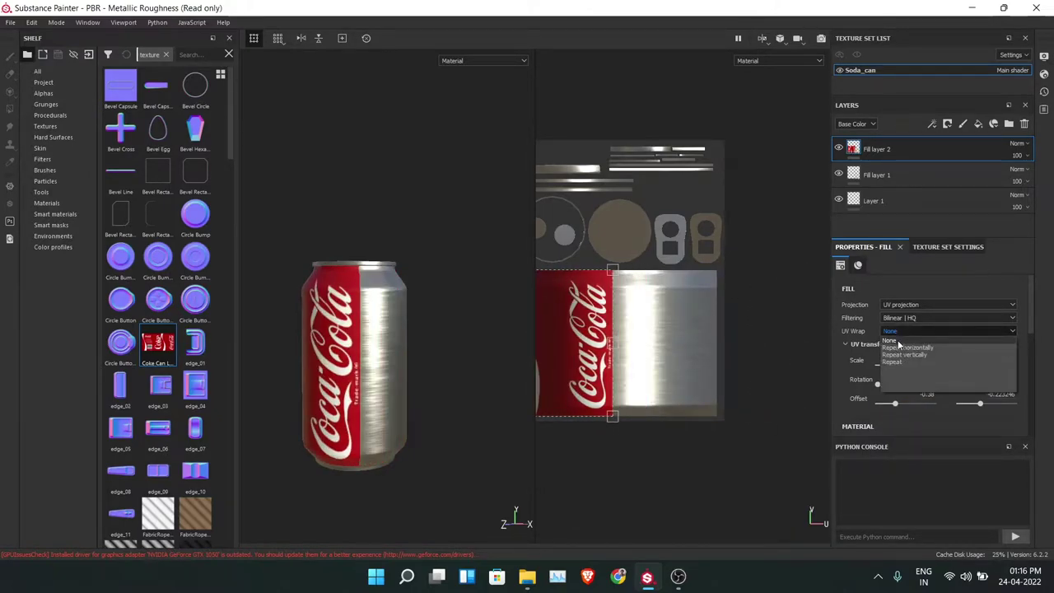
left_click(903, 348)
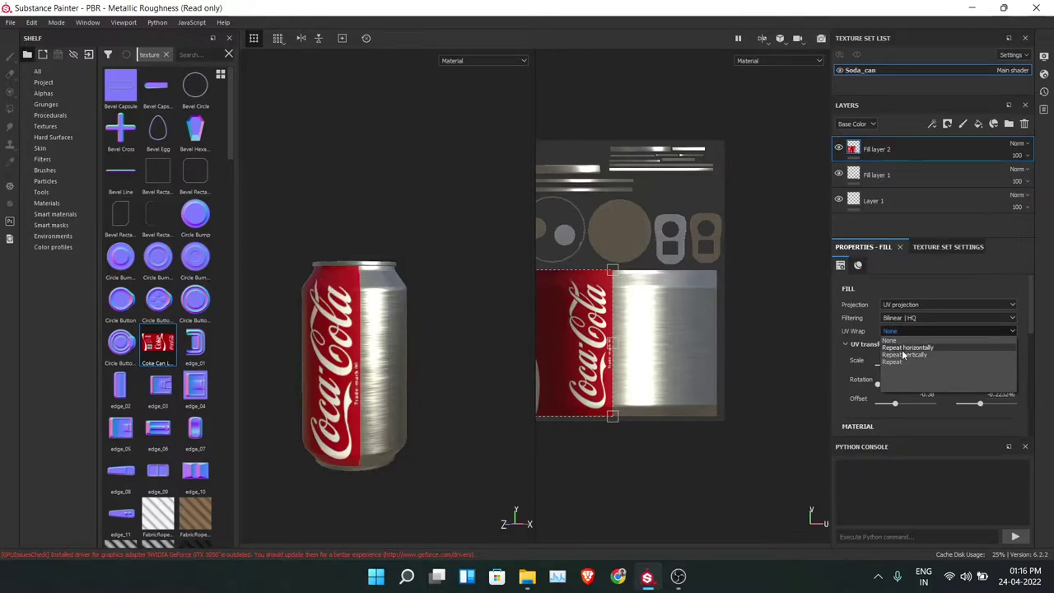
left_click_drag(428, 346, 324, 337, "alt")
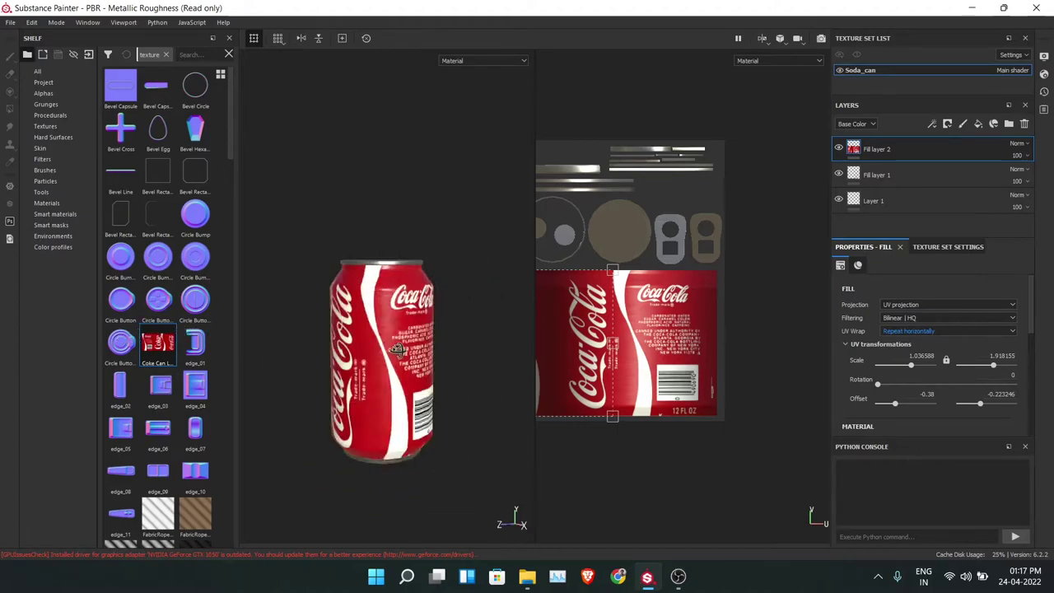
left_click_drag(324, 338, 420, 344, "alt")
scroll(409, 339, "up", 3)
scroll(409, 340, "up", 1)
scroll(409, 339, "up", 1)
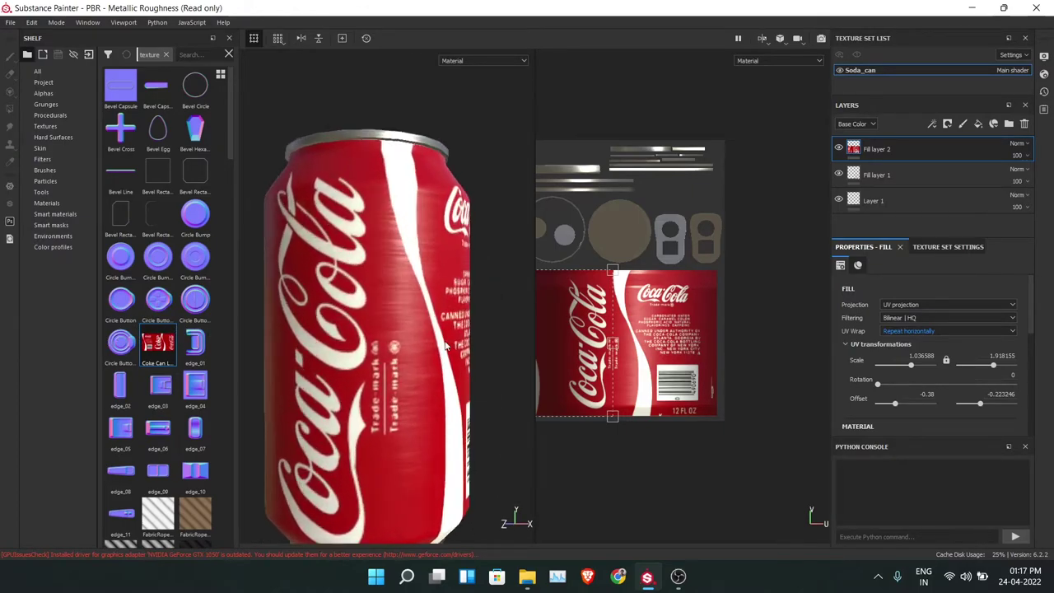
scroll(409, 339, "up", 1)
scroll(409, 339, "up", 1)
scroll(952, 353, "down", 1)
- Enable the metallic channel on Fill layer 2 and raise metallic to about 0.59
scroll(952, 352, "down", 1)
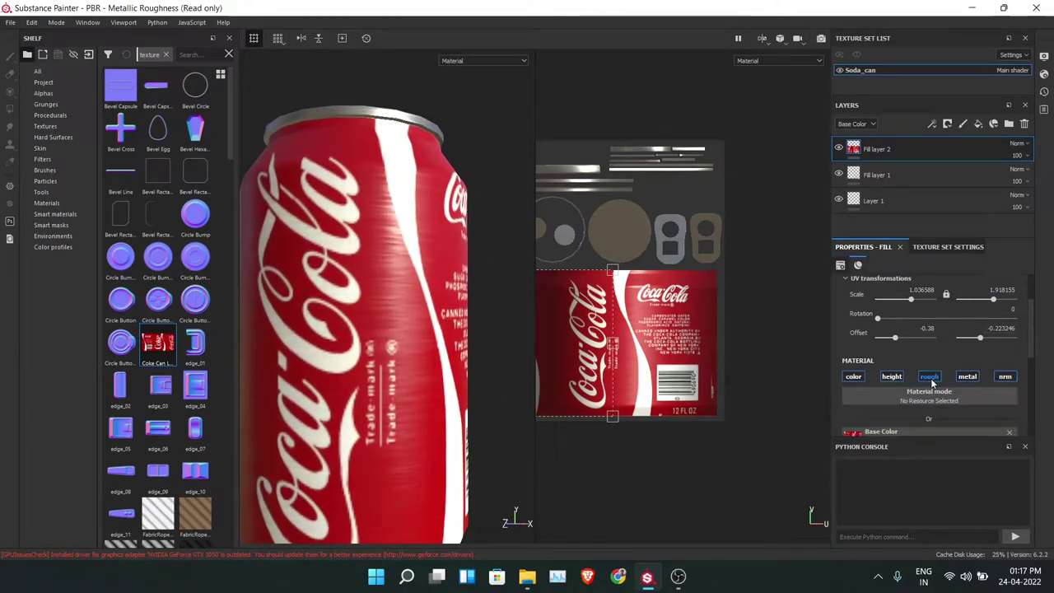
left_click(965, 377)
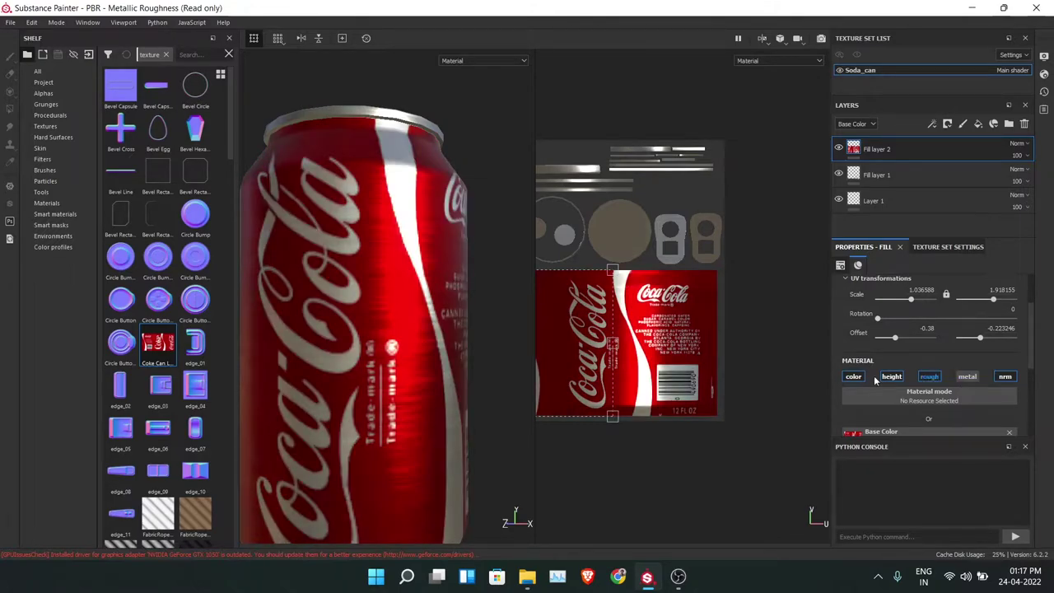
left_click_drag(419, 348, 461, 348, "alt")
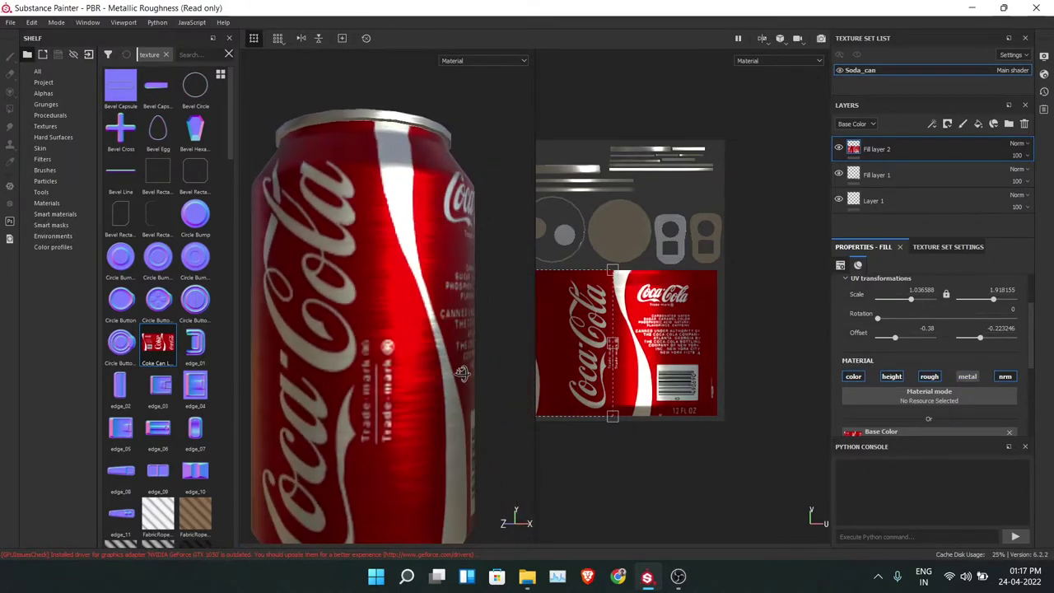
left_click(972, 379)
scroll(914, 362, "down", 3)
scroll(919, 394, "down", 1)
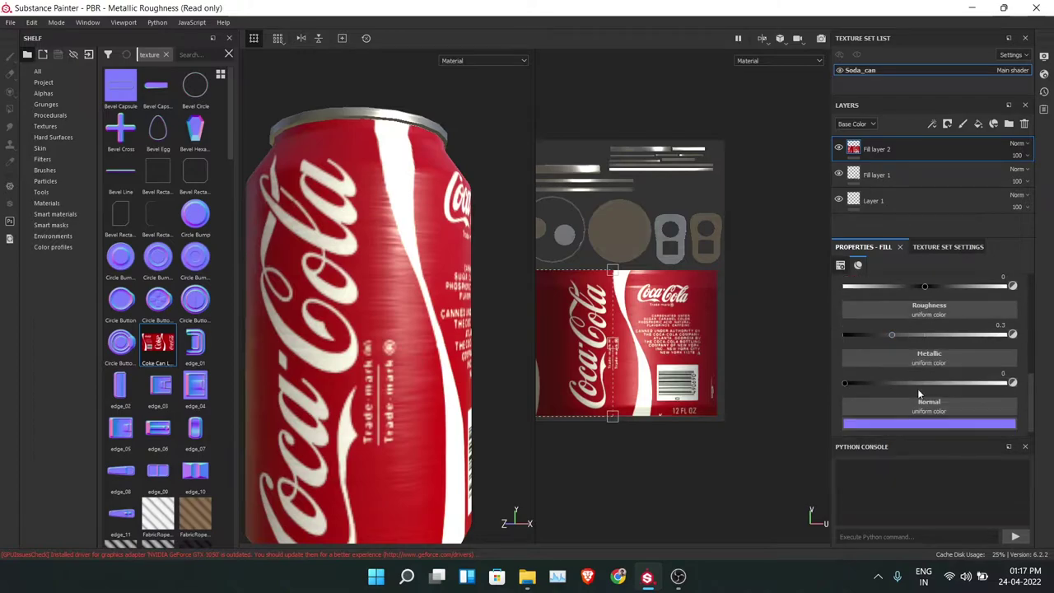
left_click_drag(847, 384, 932, 384)
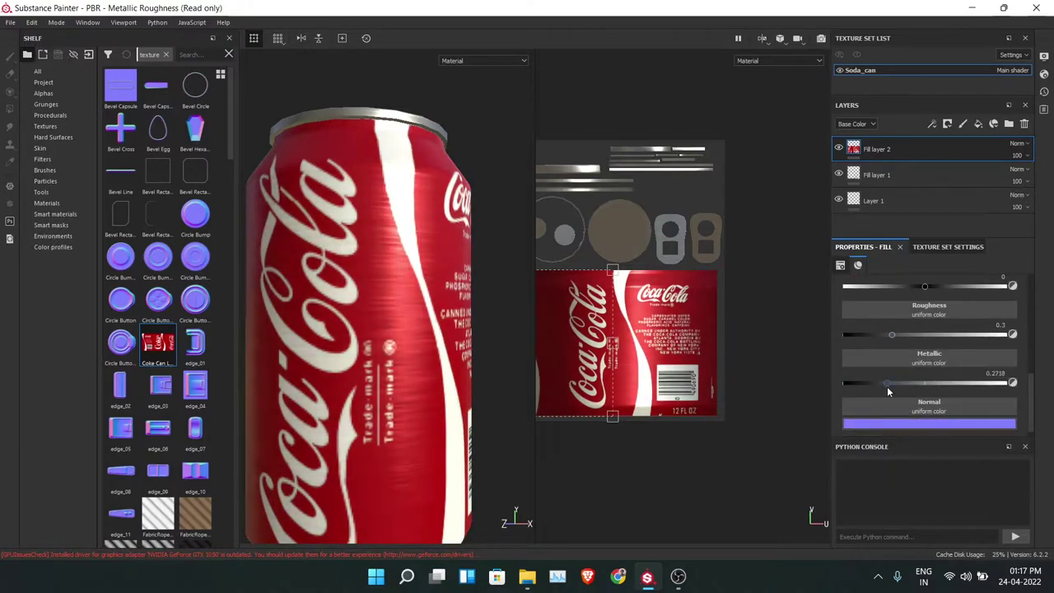
left_click_drag(482, 307, 472, 303, "alt")
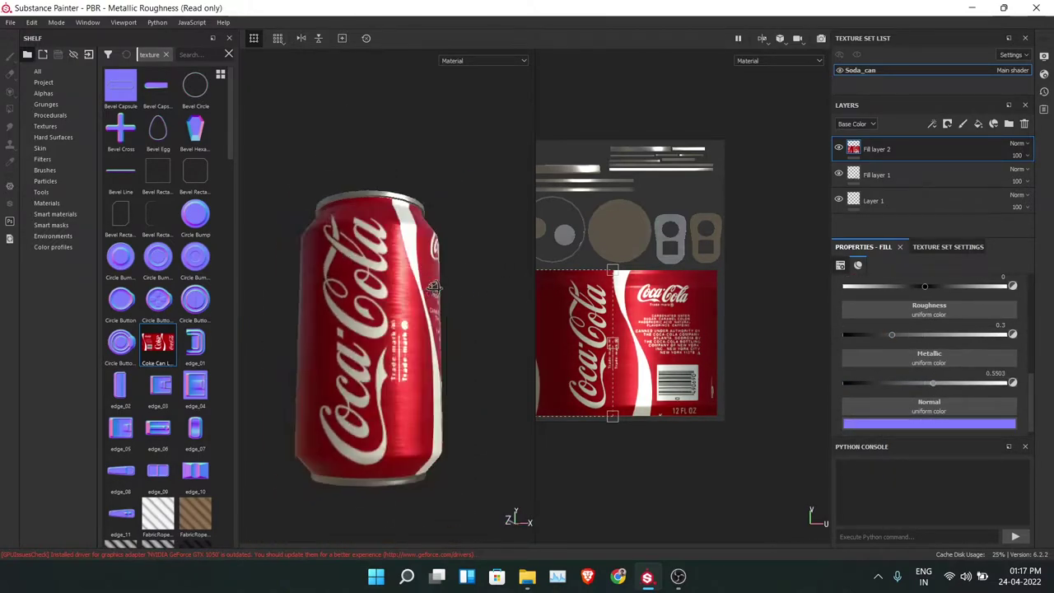
- Turn on the normal channel and toggle height for Fill layer 1's Iron Brushed fill
left_click(876, 175)
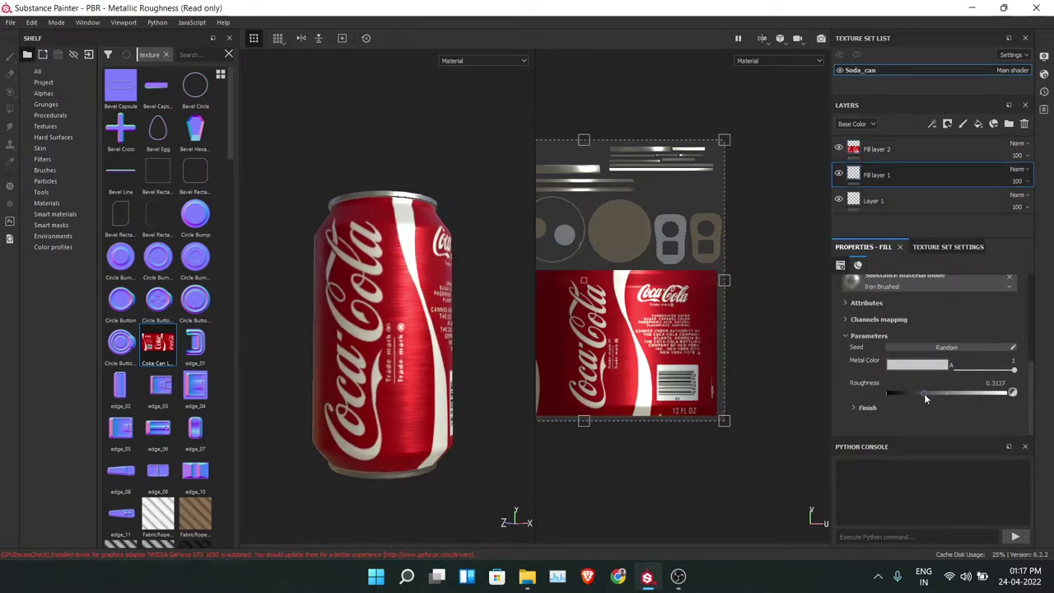
scroll(515, 299, "up", 2)
scroll(910, 330, "up", 3)
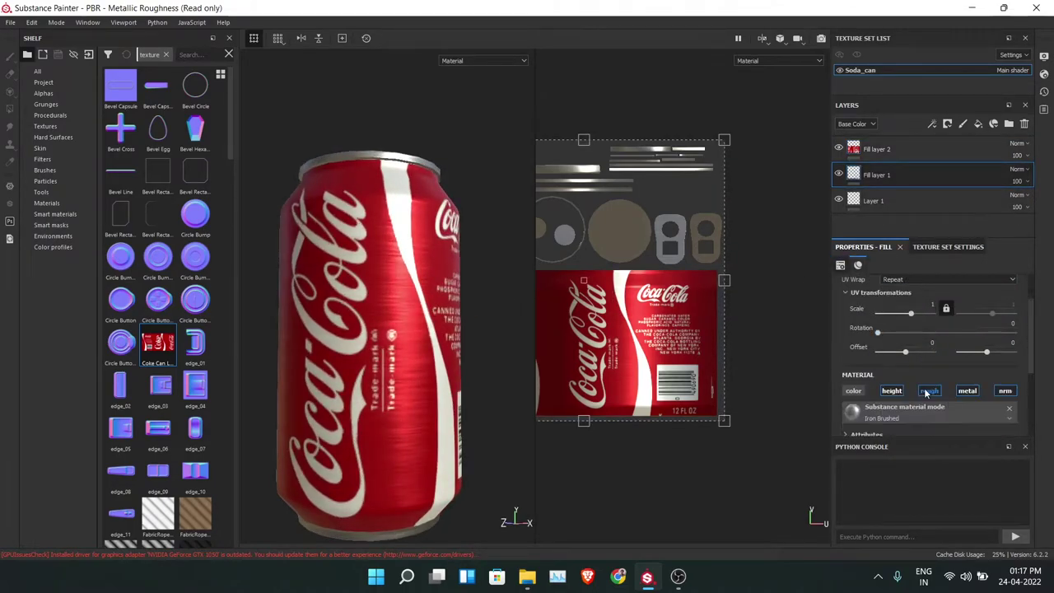
left_click(1000, 394)
left_click(901, 394)
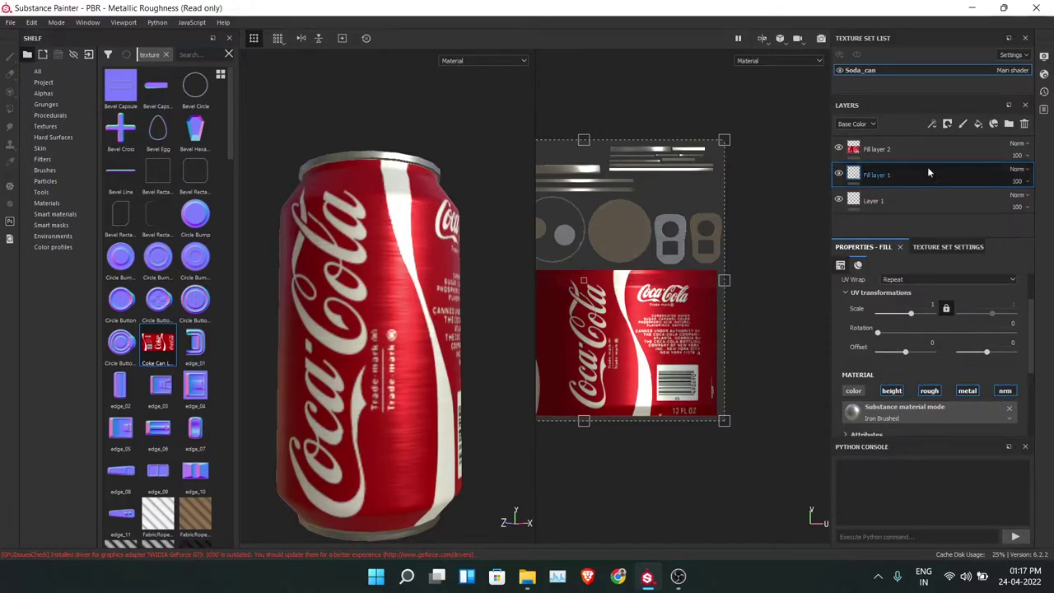
left_click(906, 151)
mouse_move(395, 296)
left_mouse_down("alt")
mouse_move(431, 423)
mouse_move(404, 271)
mouse_move(449, 369)
left_mouse_up("alt")
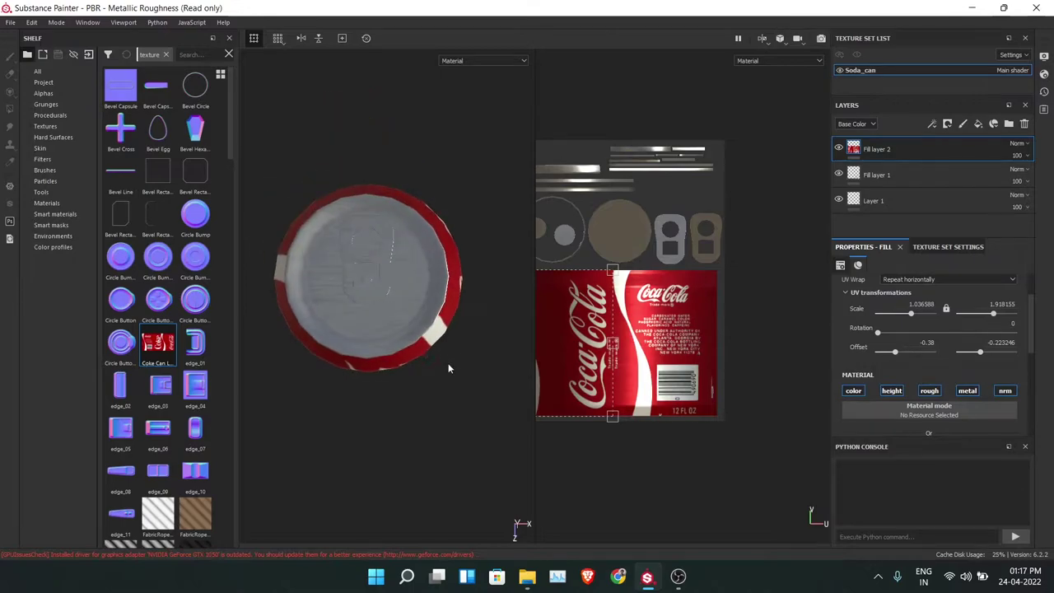
- Switch the viewport to 3D-only and tilt the can to a side view
left_click(768, 40)
left_click(789, 72)
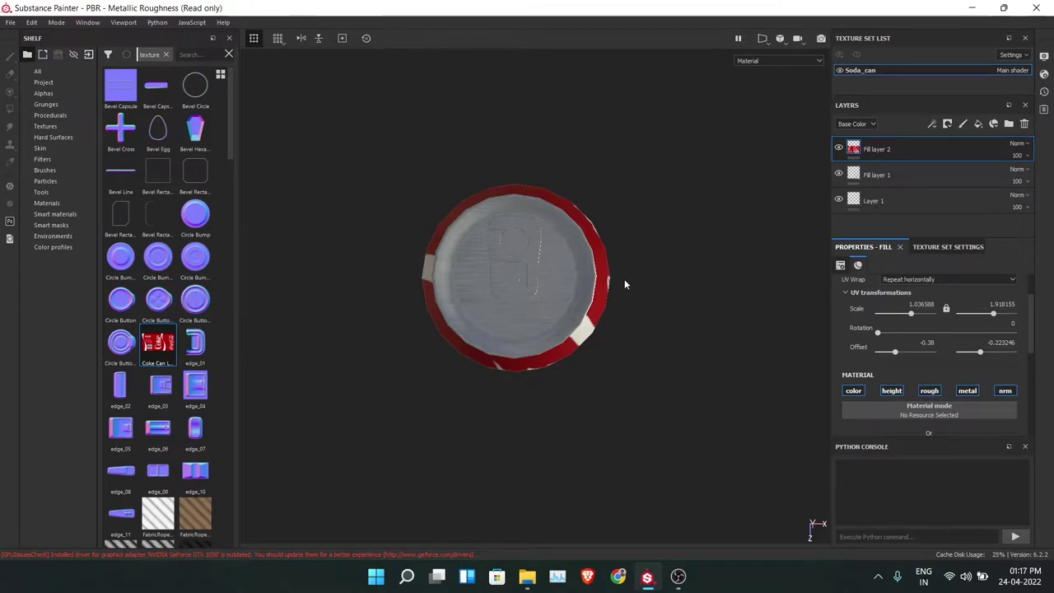
mouse_move(506, 337)
left_mouse_down("alt")
mouse_move(595, 252)
mouse_move(699, 361)
left_mouse_up("alt")
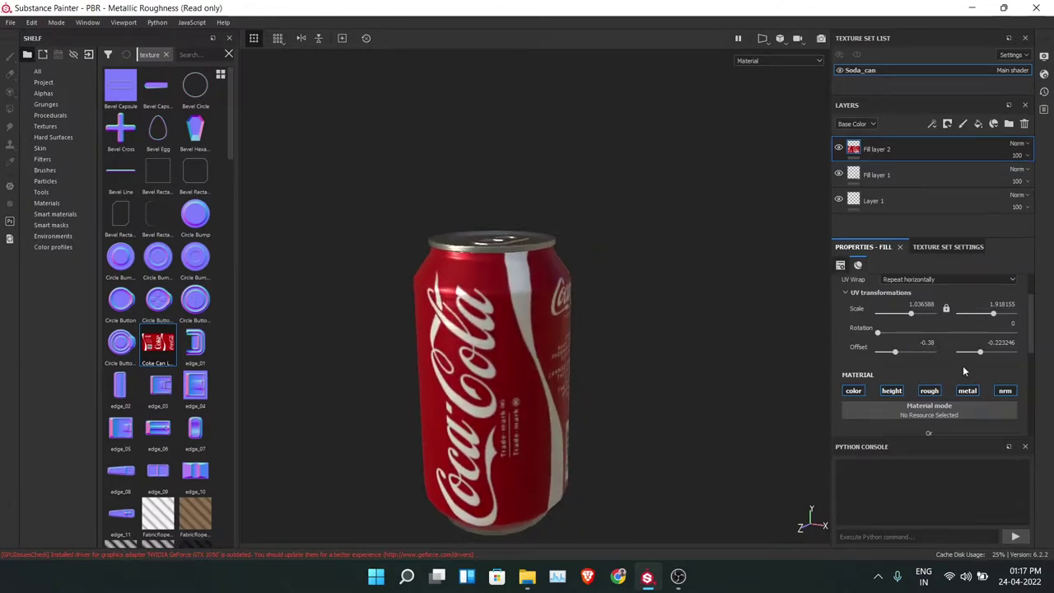
- Bring up the Bake Mesh Maps window from Texture Set Settings
left_click(951, 249)
scroll(967, 355, "down", 3)
scroll(970, 380, "down", 5)
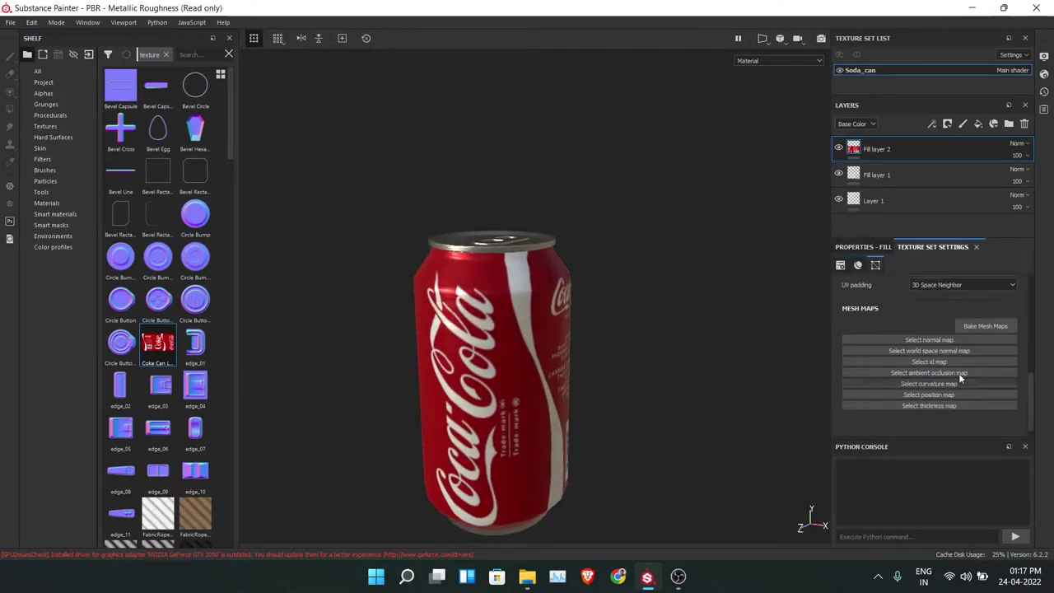
left_click(975, 327)
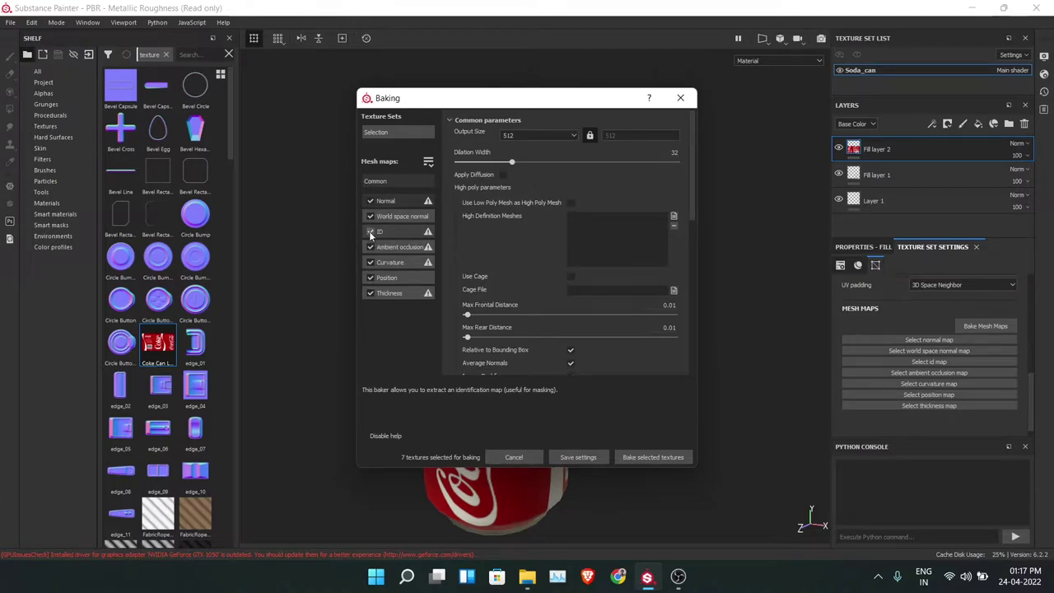
- Exclude the ID, Position and Thickness maps, keeping output size at 512
left_click(371, 232)
mouse_move(390, 262)
left_click(371, 278)
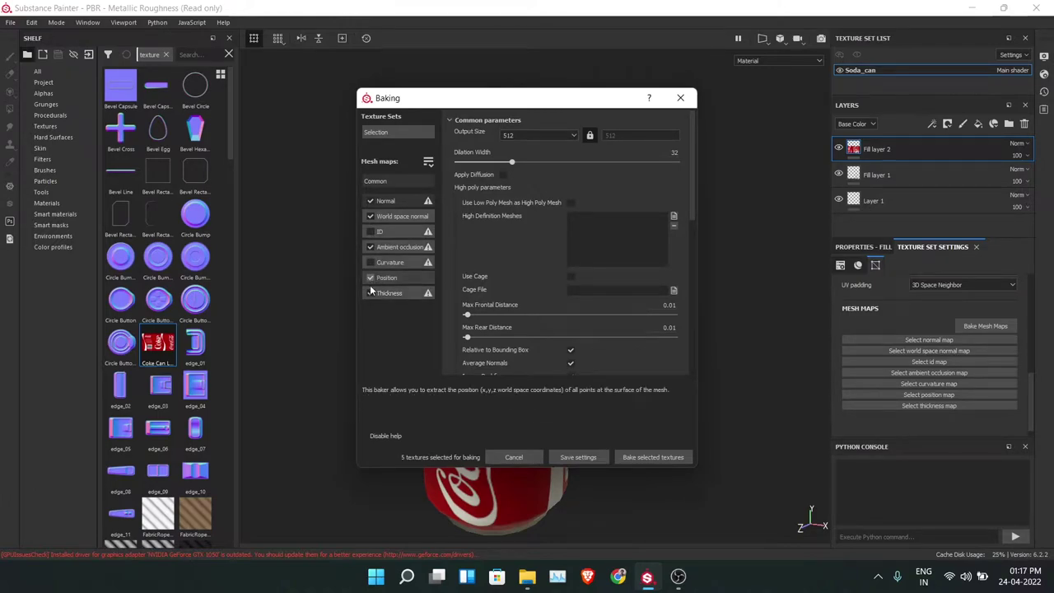
left_click(371, 293)
left_click(524, 135)
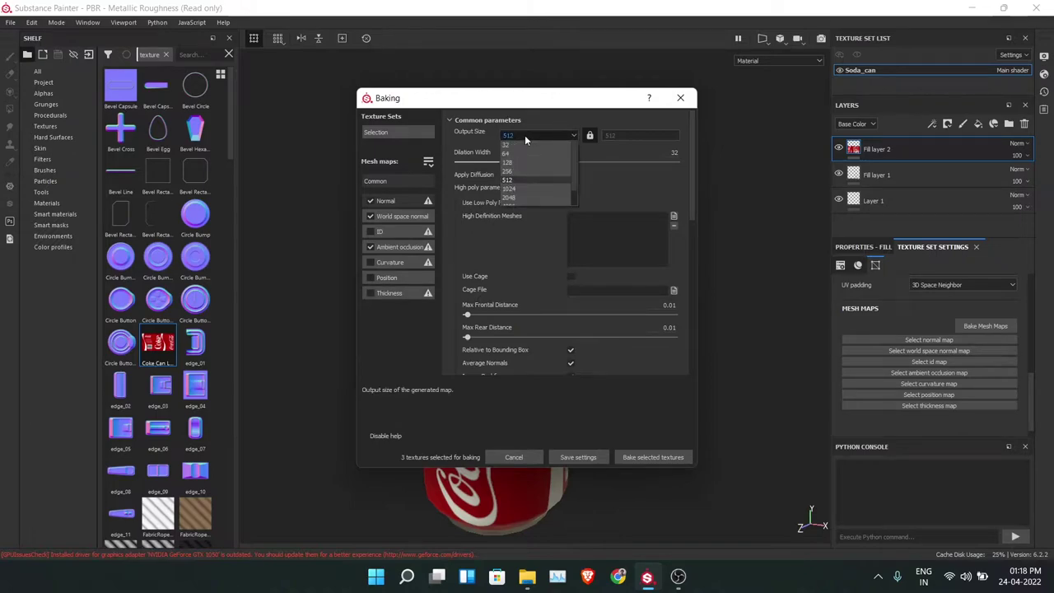
left_click(525, 132)
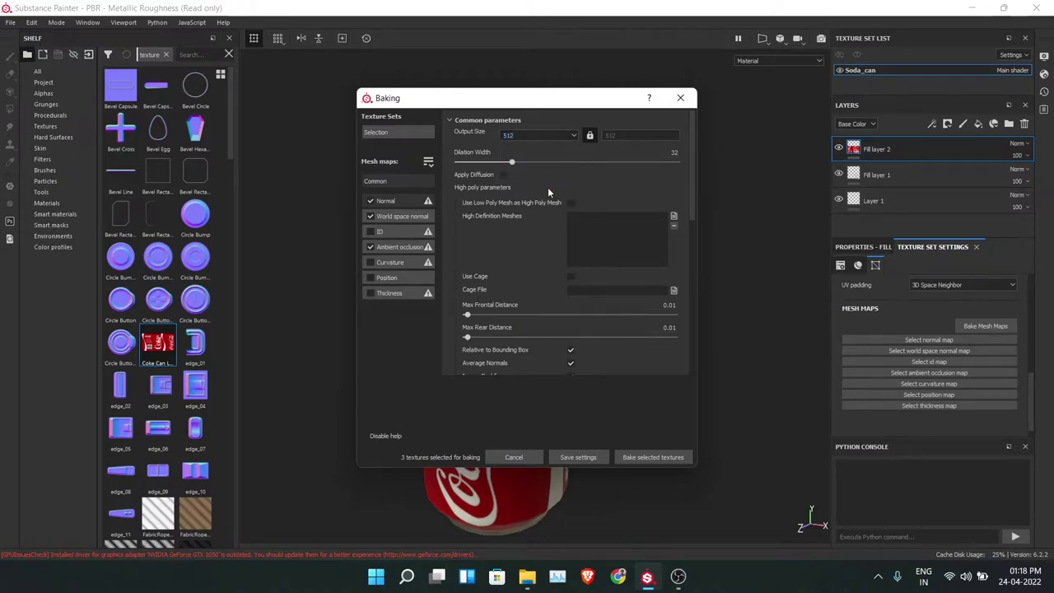
- Add the high-poly soda can mesh, with Subsampling 2x2 antialiasing and By Mesh Name matching
left_click(673, 214)
double_click(520, 235)
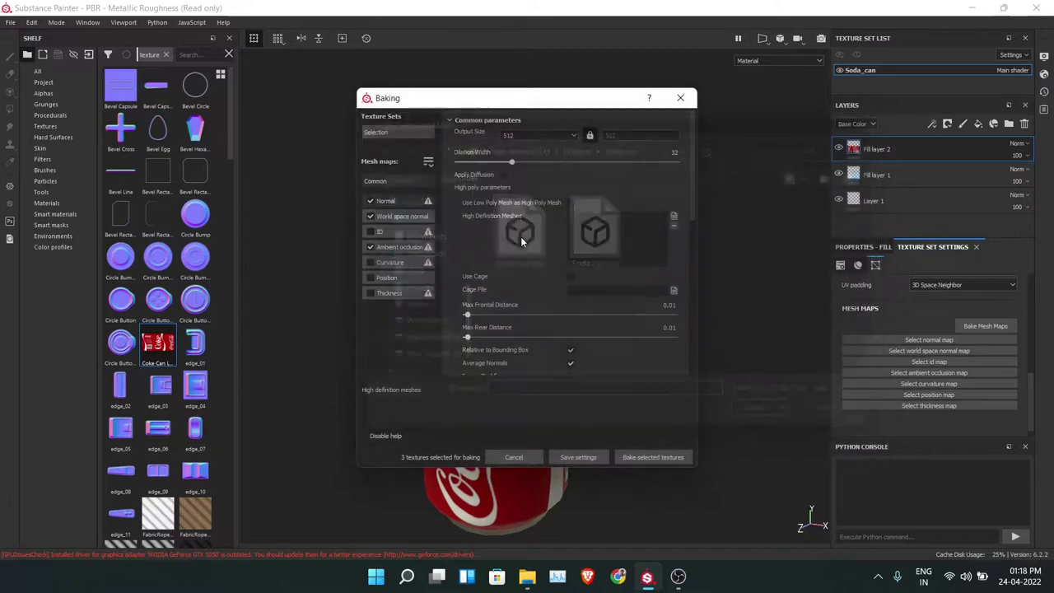
scroll(536, 244, "down", 2)
scroll(548, 250, "down", 1)
left_click(593, 194)
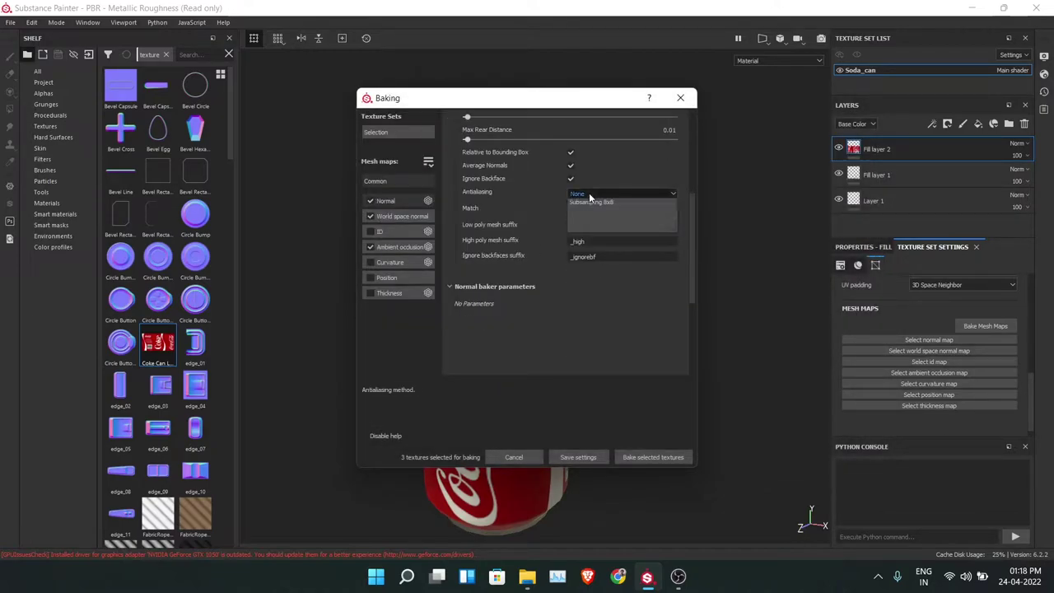
left_click(591, 210)
left_click(592, 210)
left_click(593, 226)
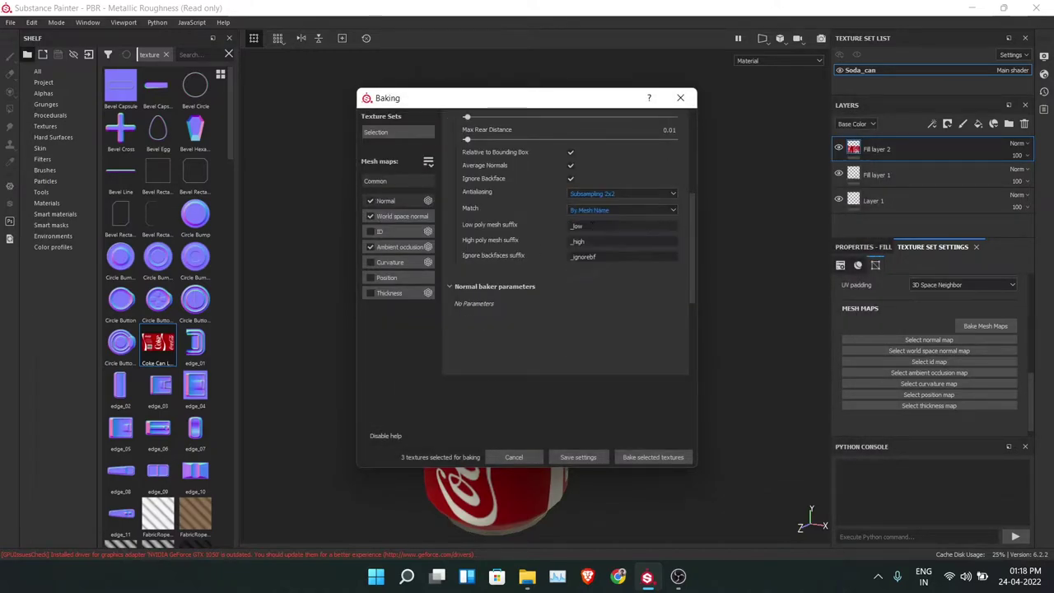
- Bake the selected mesh maps and dismiss the finished bake report
left_click(653, 456)
left_click_drag(473, 224, 671, 220)
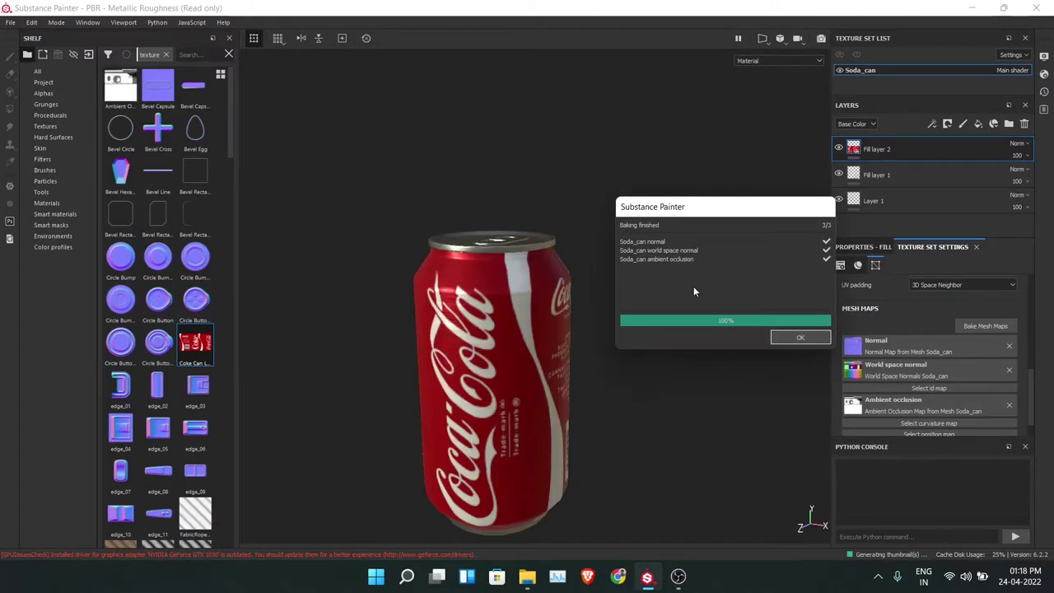
left_click(801, 338)
mouse_move(806, 342)
left_mouse_down("alt")
mouse_move(527, 230)
mouse_move(587, 379)
left_mouse_up("alt")
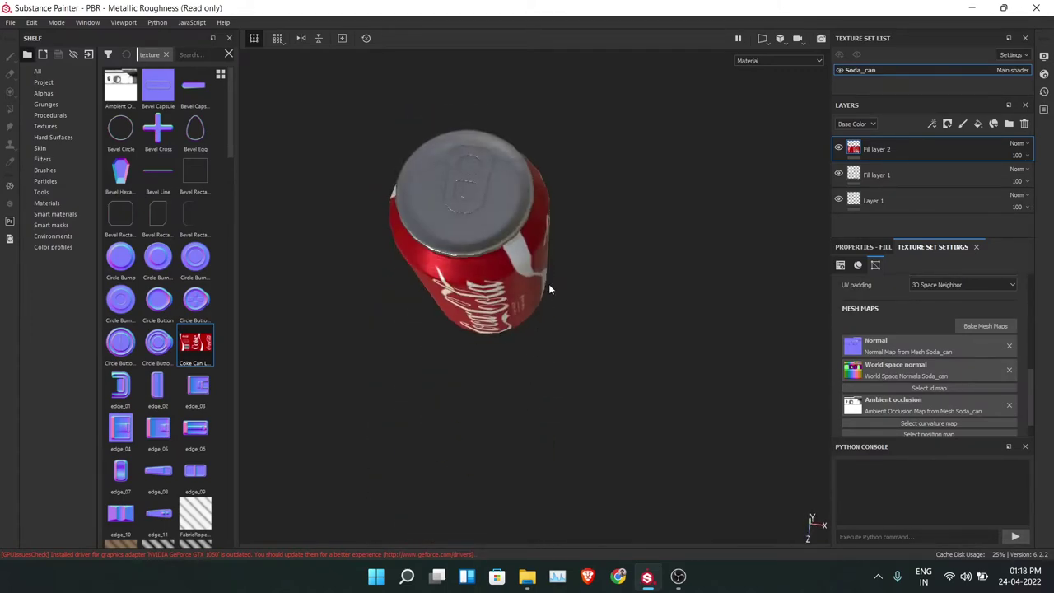
- Add a new fill layer on top and rename the fill layers AO, Base and Metal
left_click(978, 123)
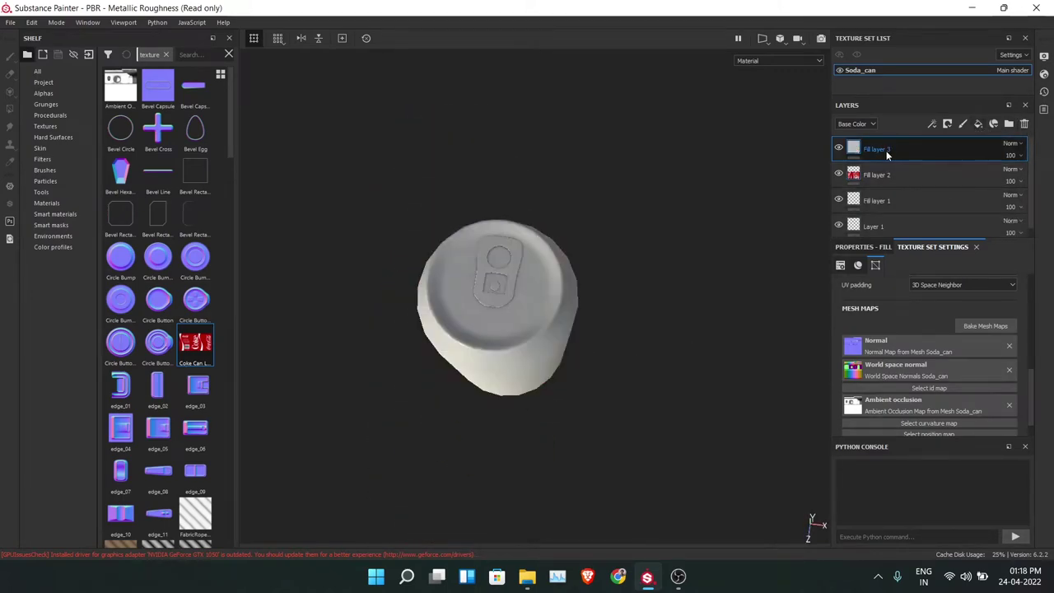
double_click(887, 173)
type("Base")
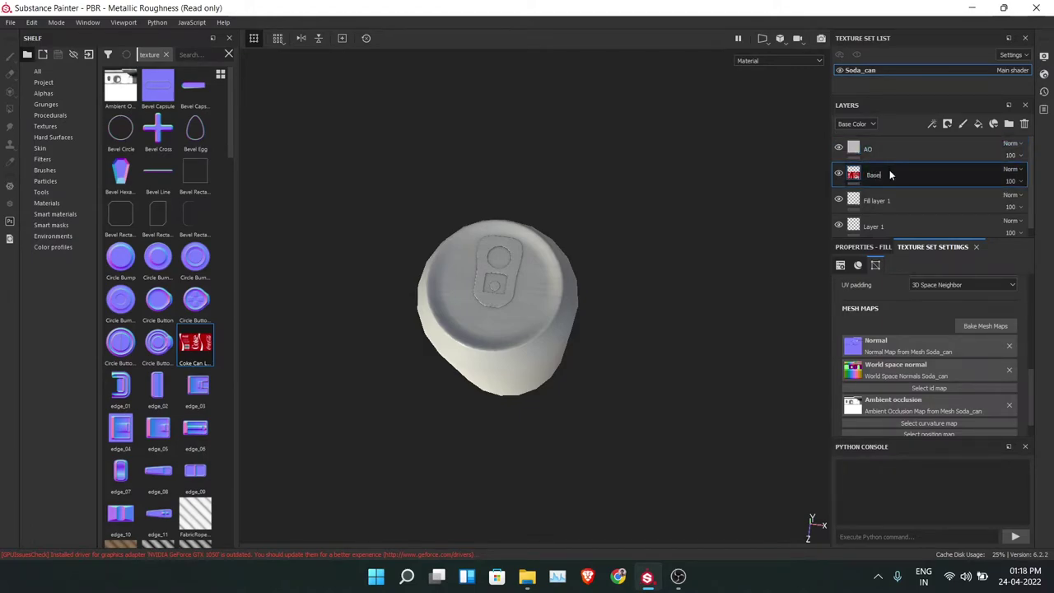
left_click(889, 201)
double_click(889, 203)
type("Metal a")
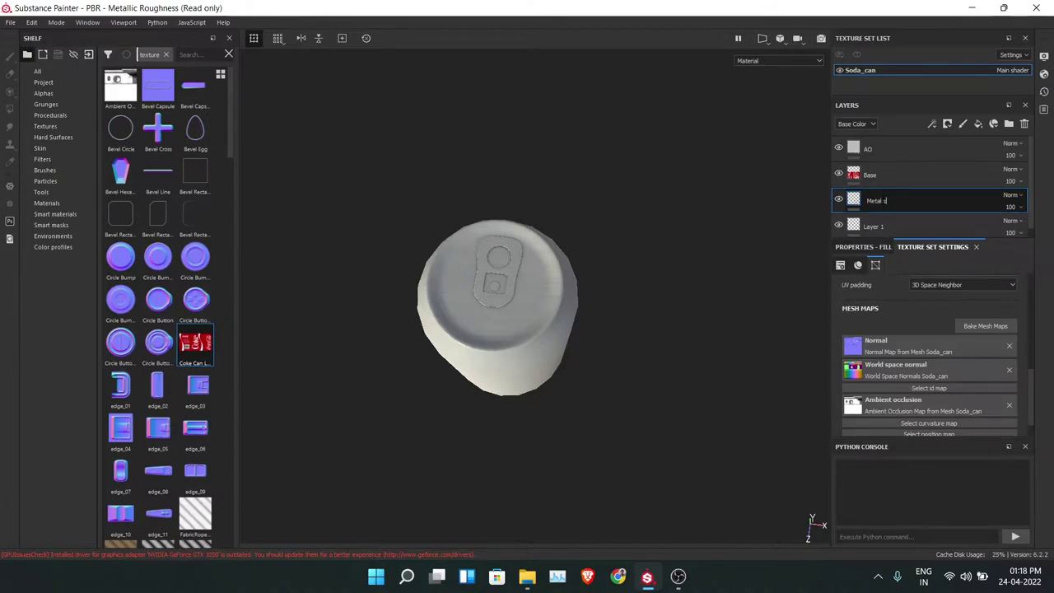
key("Return")
- Set the AO fill layer's base colour to near-black
left_click(883, 152)
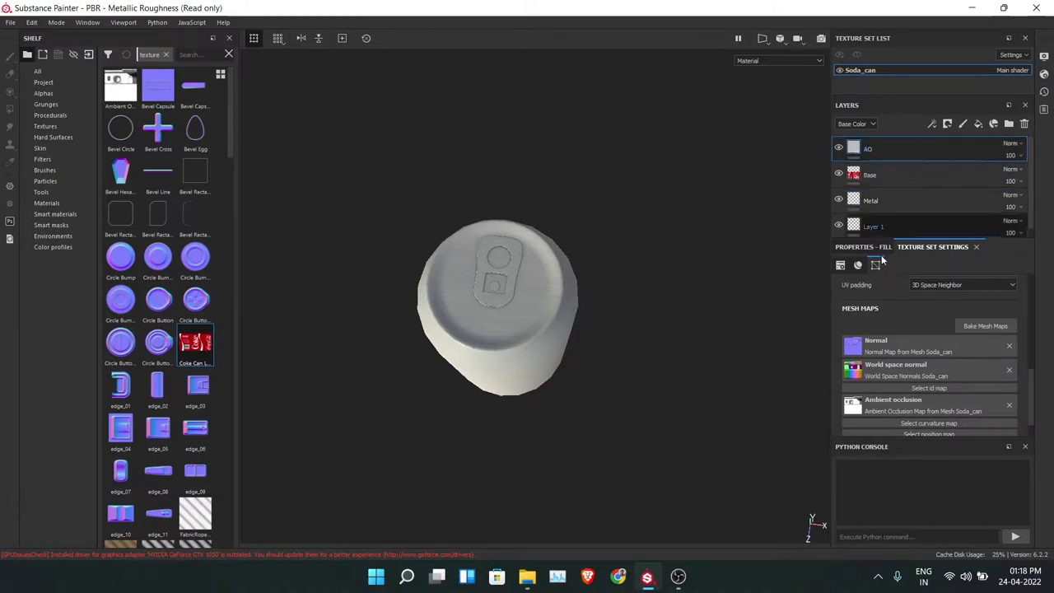
left_click(873, 247)
scroll(915, 342, "down", 2)
left_click(915, 369)
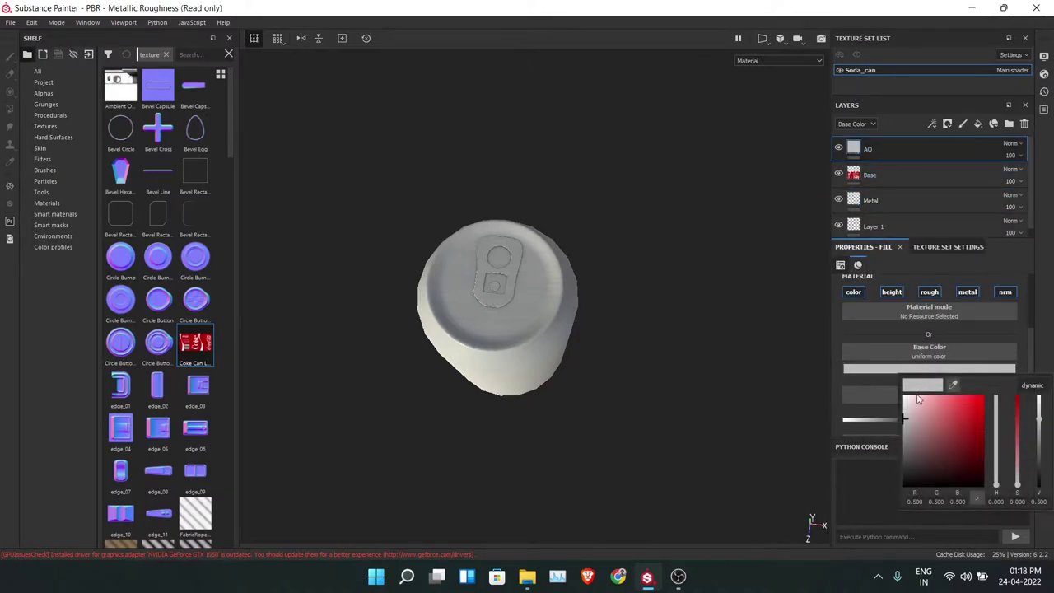
left_click_drag(905, 412, 891, 476)
- Keep AO's dark colour, toggle its roughness channel, and add a mask to the AO layer
left_click(853, 295)
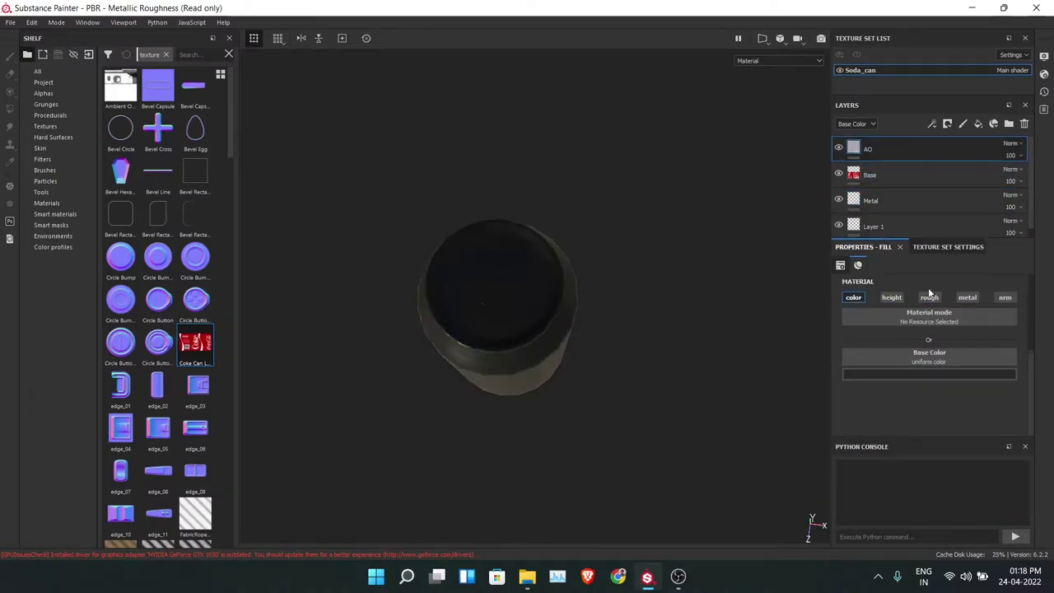
left_click(929, 296)
right_click(882, 153)
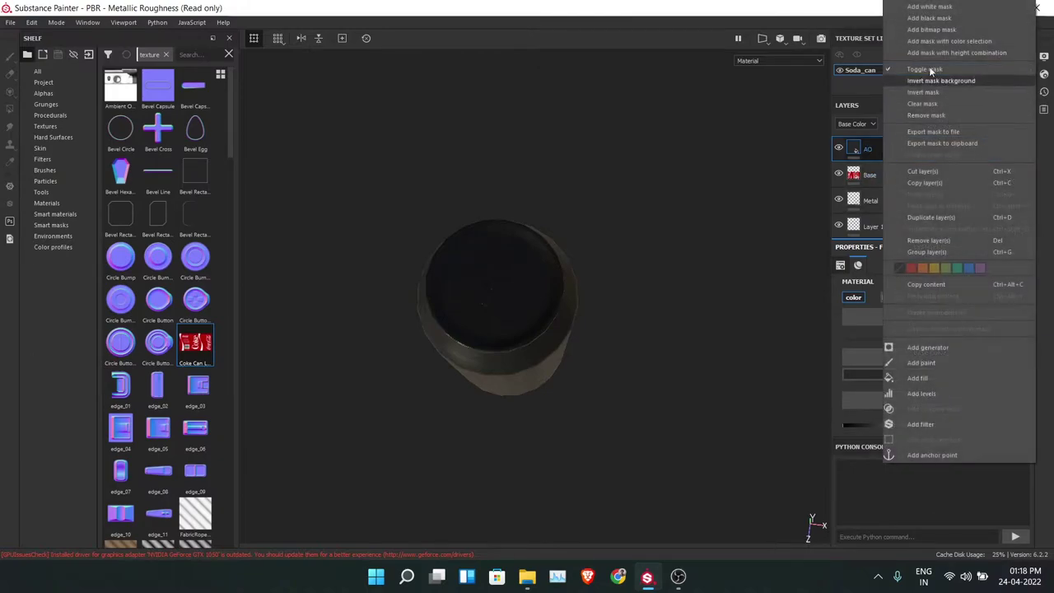
left_click(952, 30)
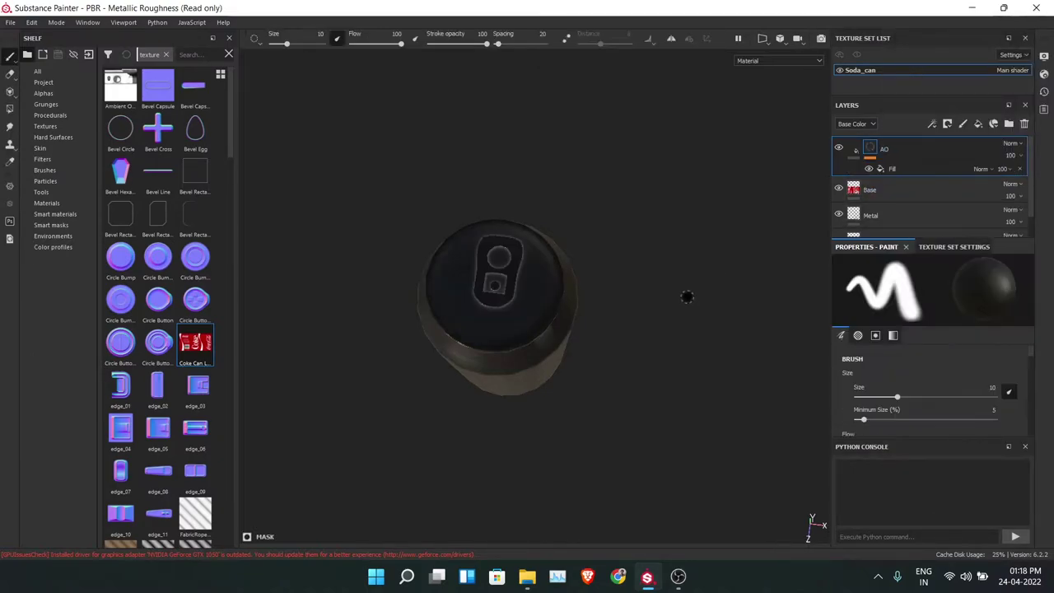
- Add an inverted Levels effect to AO's mask, raise its low input, and compare AO on and off
right_click(919, 168)
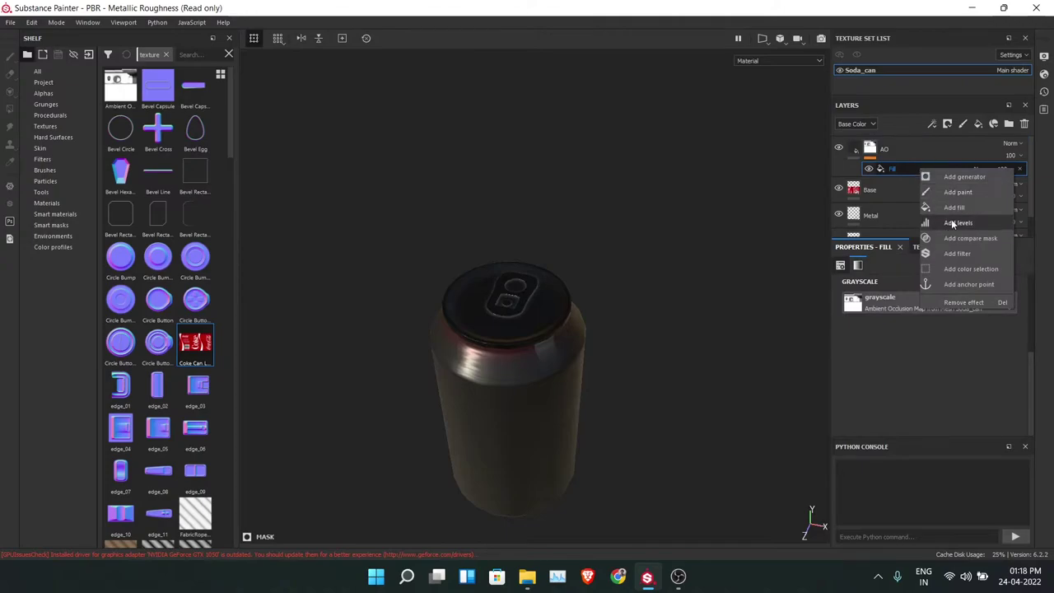
left_click(952, 224)
left_click(982, 364)
scroll(607, 365, "up", 3)
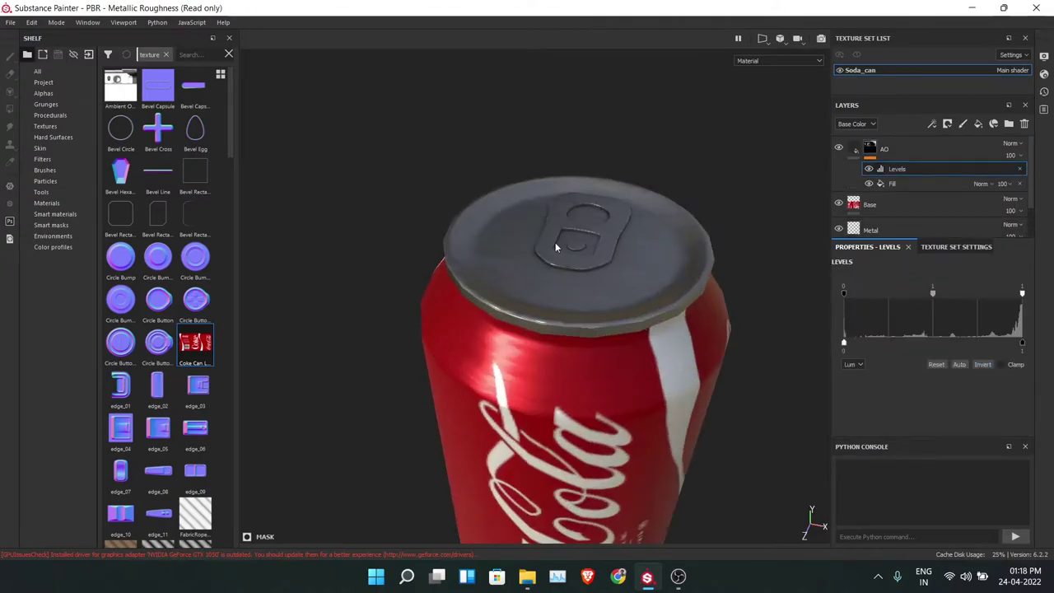
left_click_drag(607, 365, 613, 307, "alt")
right_click_drag(613, 307, 774, 271, "alt")
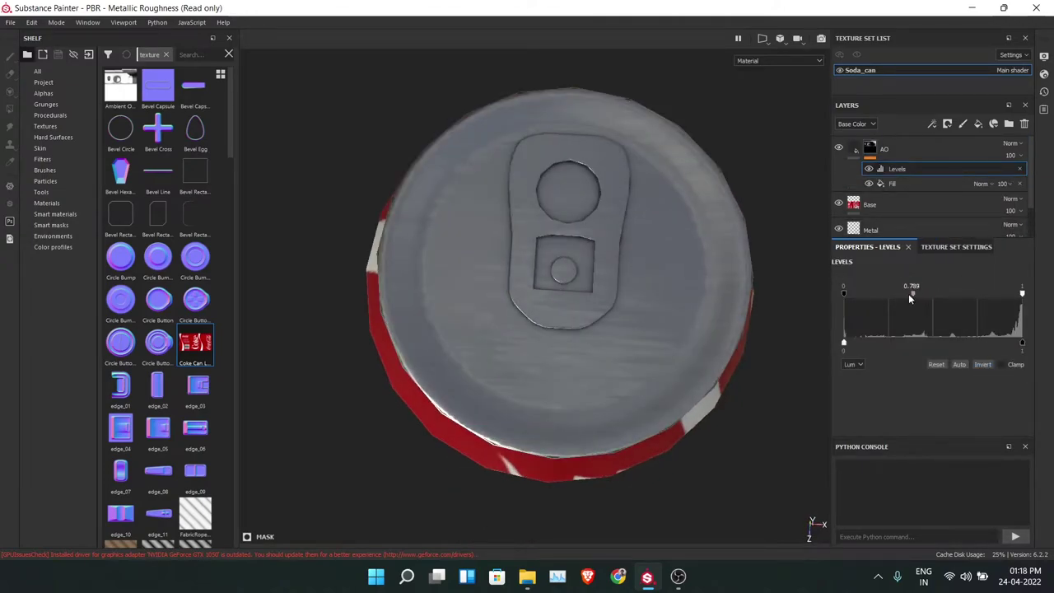
left_click_drag(851, 298, 867, 298)
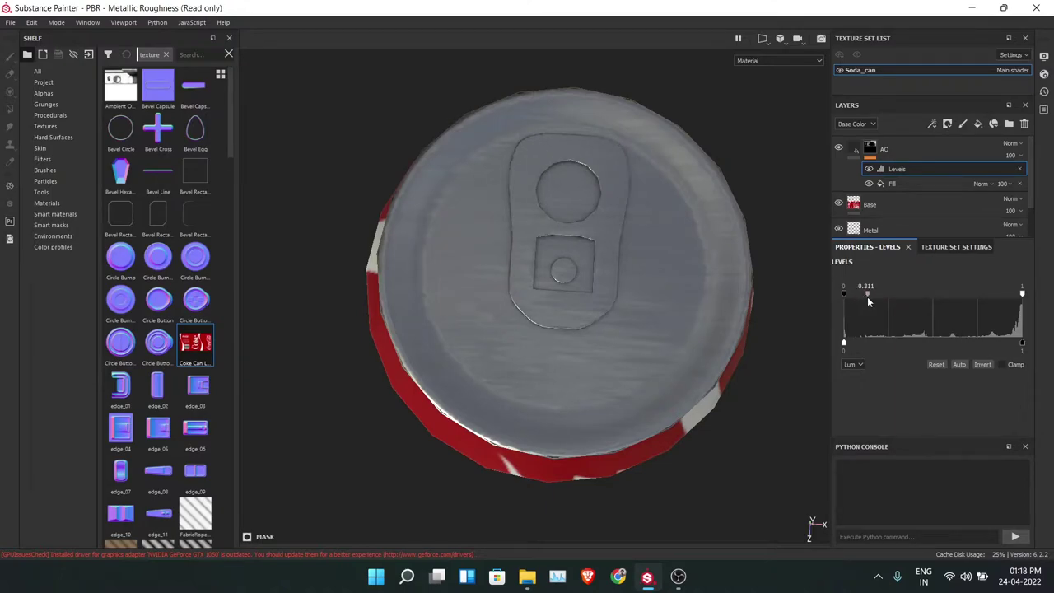
left_click(839, 148)
scroll(644, 386, "down", 3)
mouse_move(645, 386)
left_mouse_down("alt")
mouse_move(680, 381)
mouse_move(708, 299)
left_mouse_up("alt")
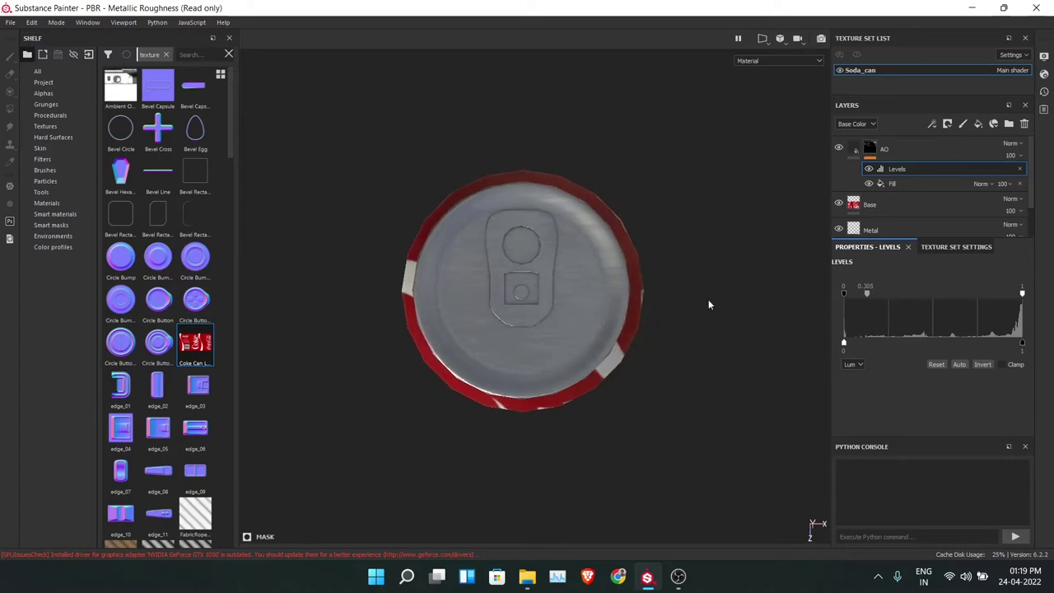
- Add a new fill layer above Base, leaving its colour channel enabled
left_click(870, 206)
left_click(979, 125)
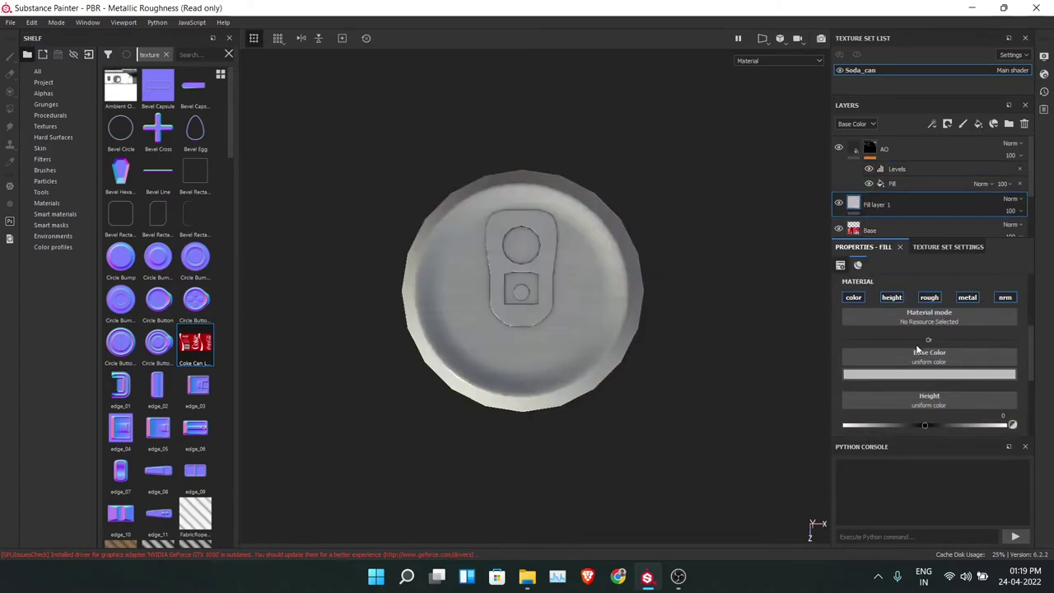
left_click(854, 297)
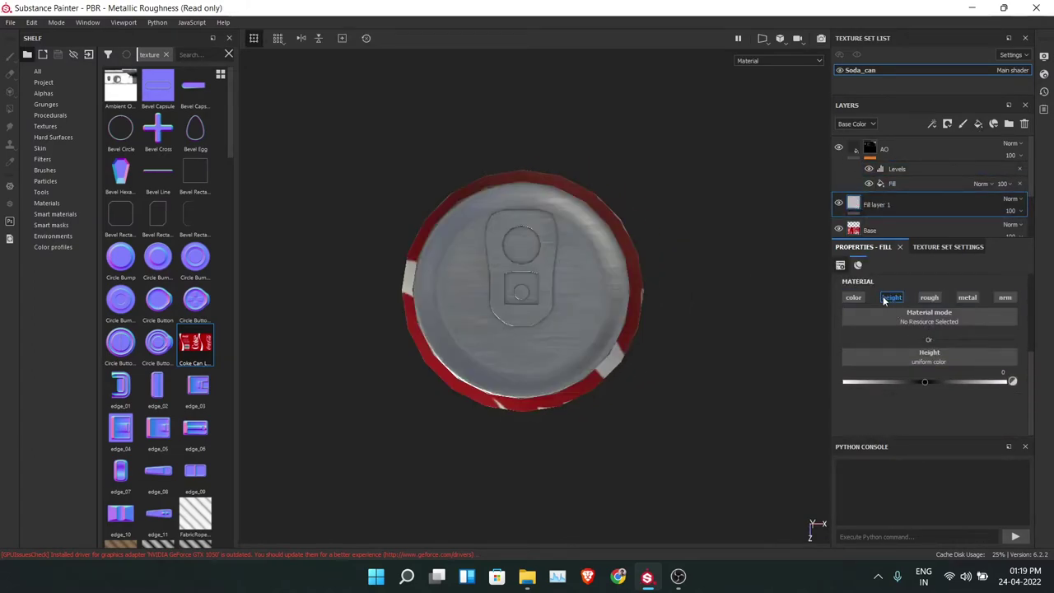
scroll(567, 300, "up", 3)
left_click(859, 300)
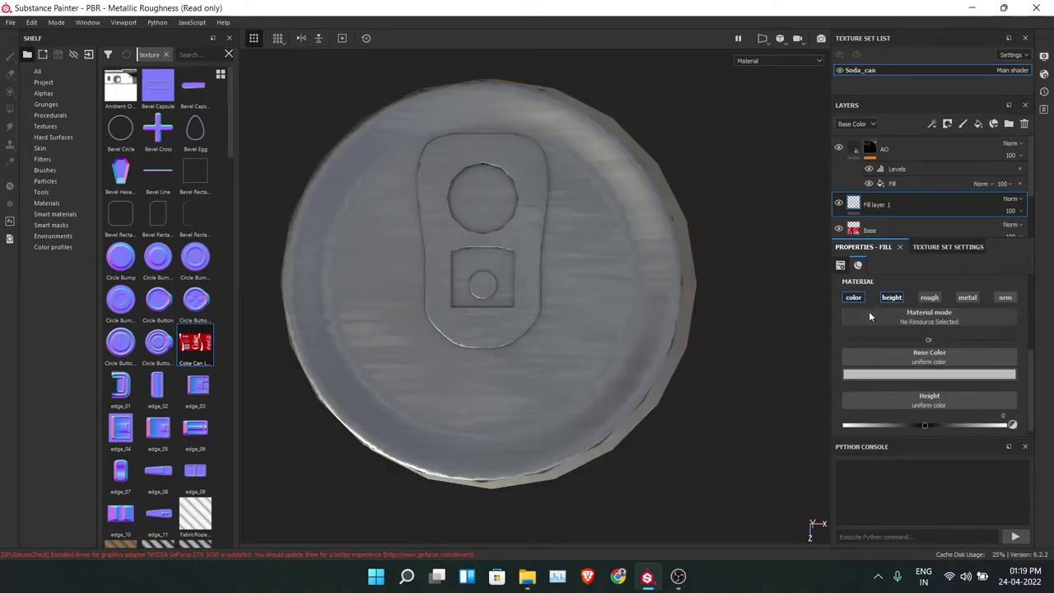
- Select Fill layer 1 and turn on mirrored symmetry painting across the lid
double_click(888, 207)
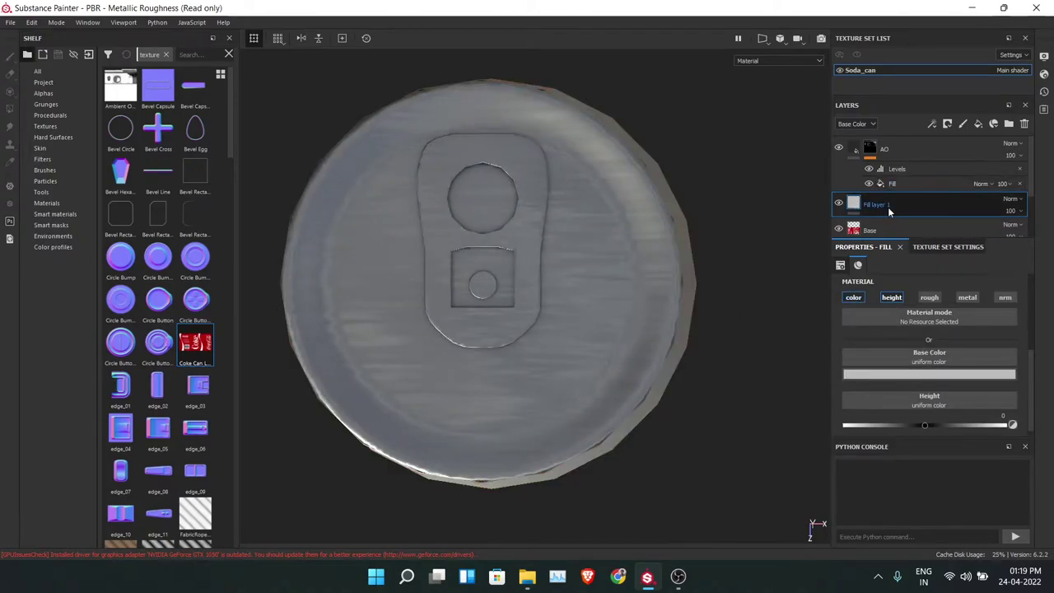
right_click(887, 207)
key("Escape")
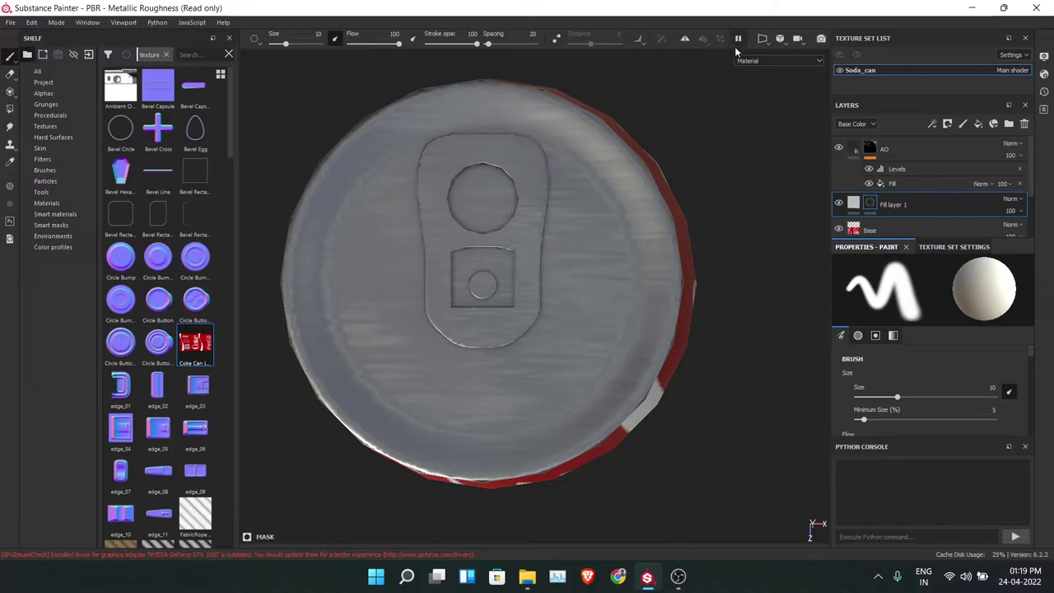
left_click(684, 40)
- Open Can_Top.jpg in Windows Photos as a lid reference, then return to Substance Painter
key("alt+Tab")
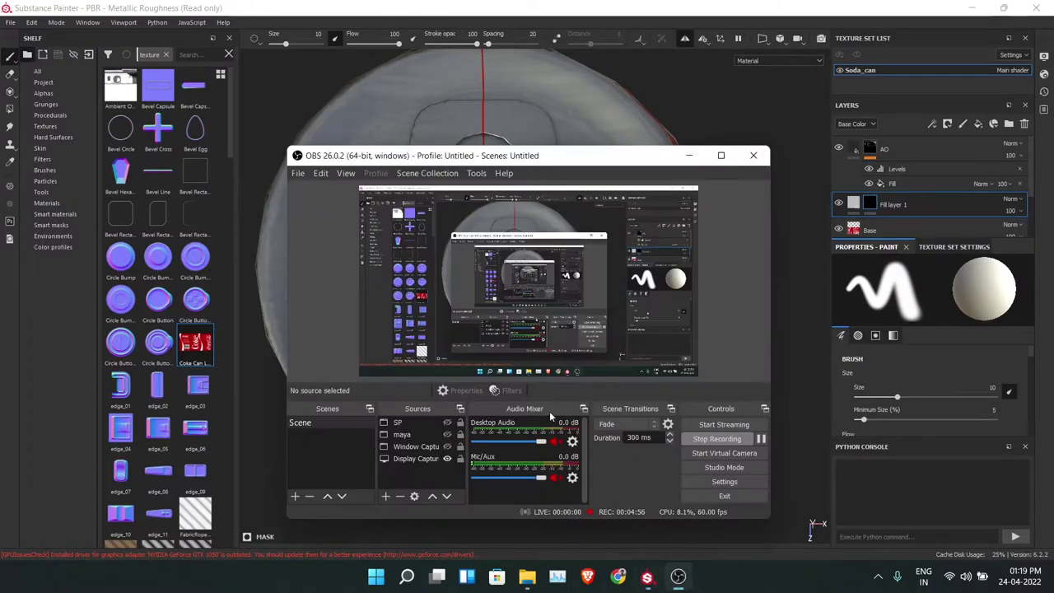
key("alt+Tab")
key("alt+Tab")
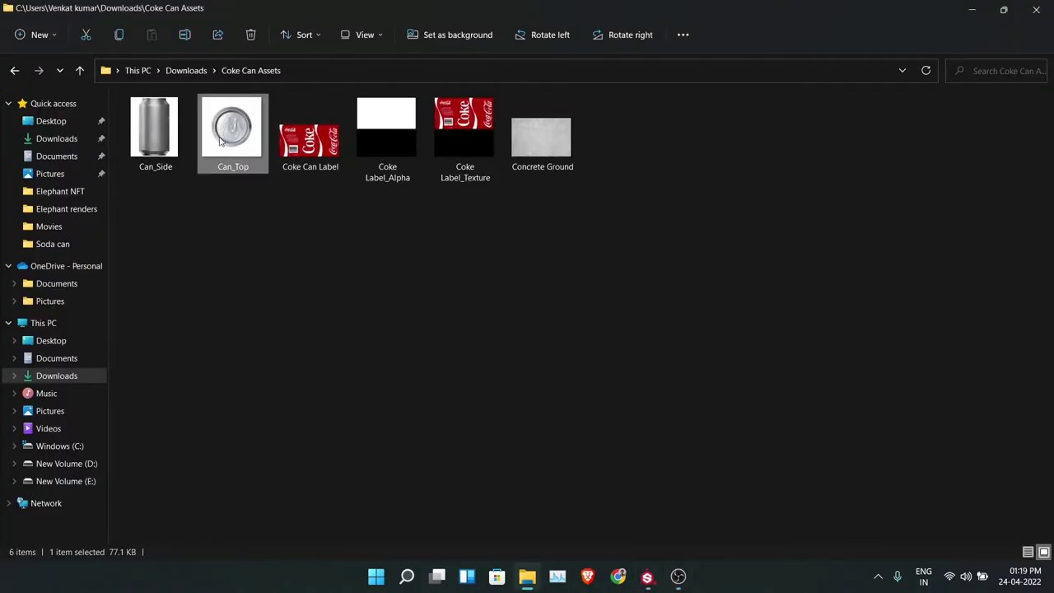
double_click(220, 142)
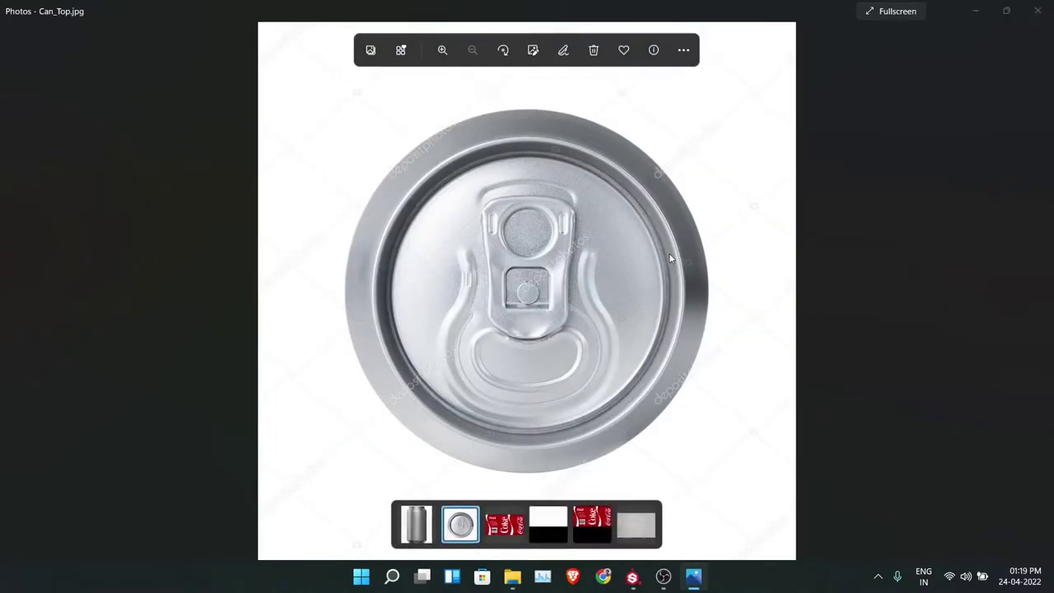
key("alt+Tab")
key("Tab")
key("Tab")
key("alt+Tab")
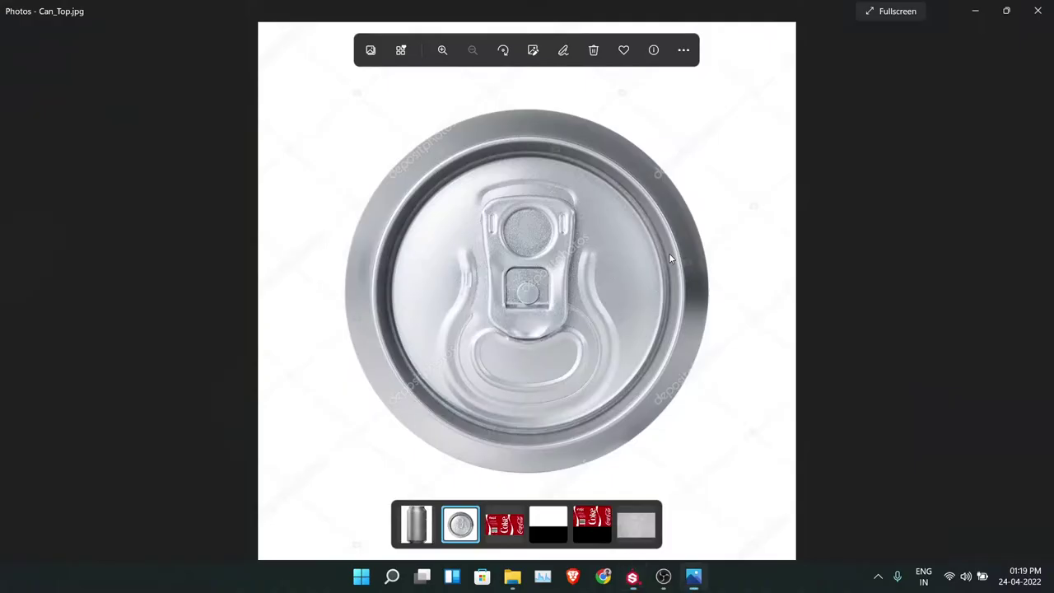
key("alt+Tab")
key("alt+Tab")
key("alt+Tab")
- Shrink the brush and briefly hide then show the AO layer to check the lid
right_click_drag(577, 280, 557, 280, "ctrl")
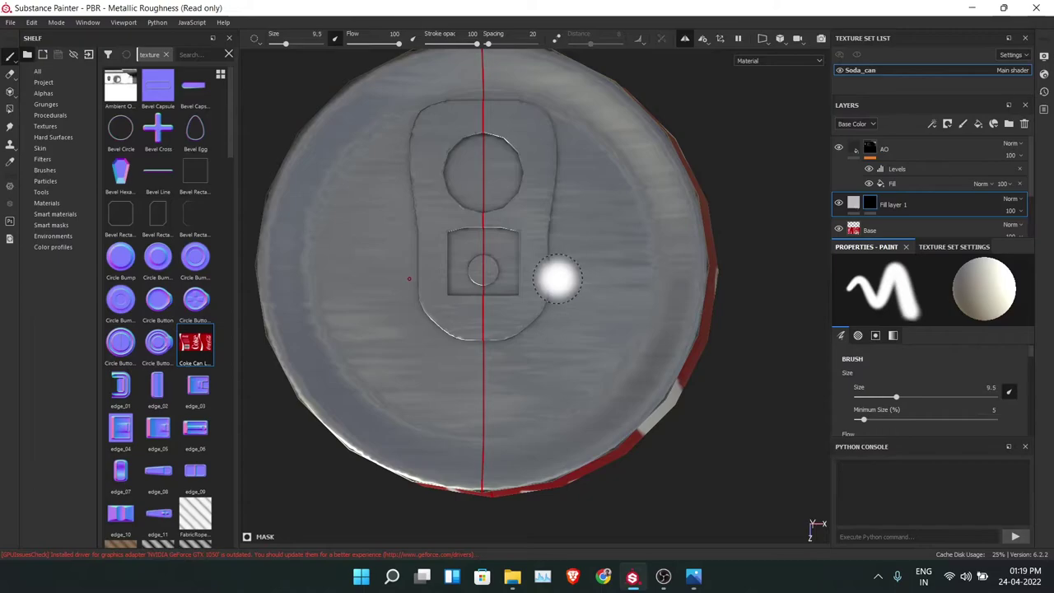
key("alt+Tab")
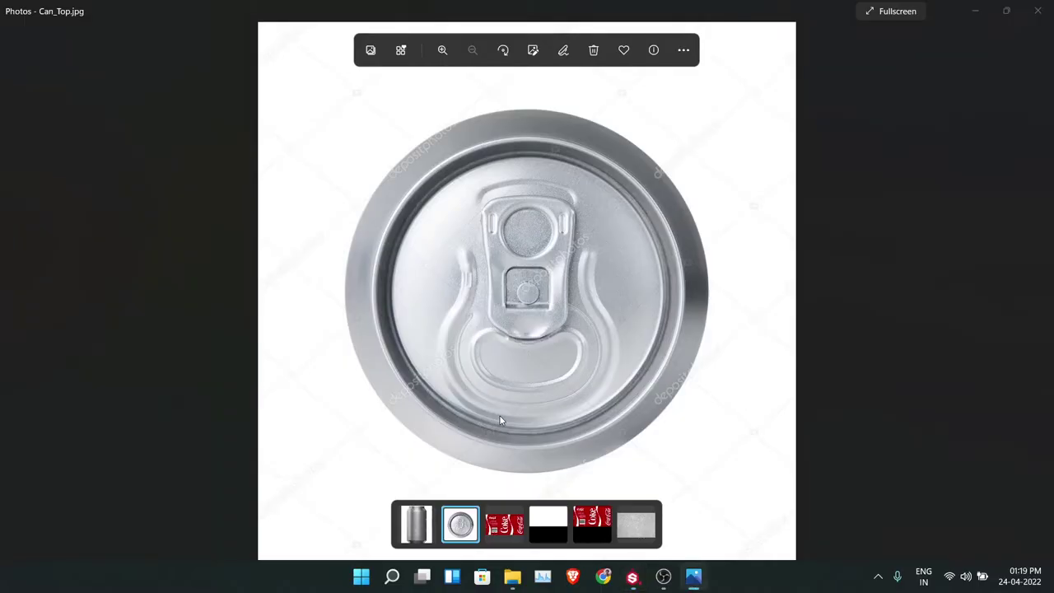
key("alt+Tab")
right_click_drag(499, 414, 482, 415, "ctrl")
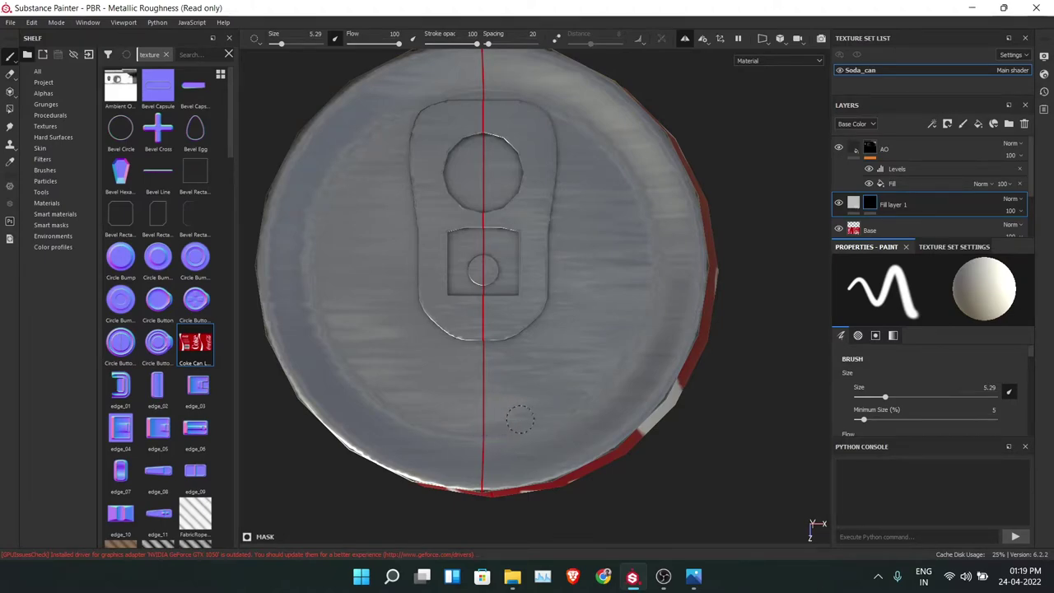
left_click(838, 148)
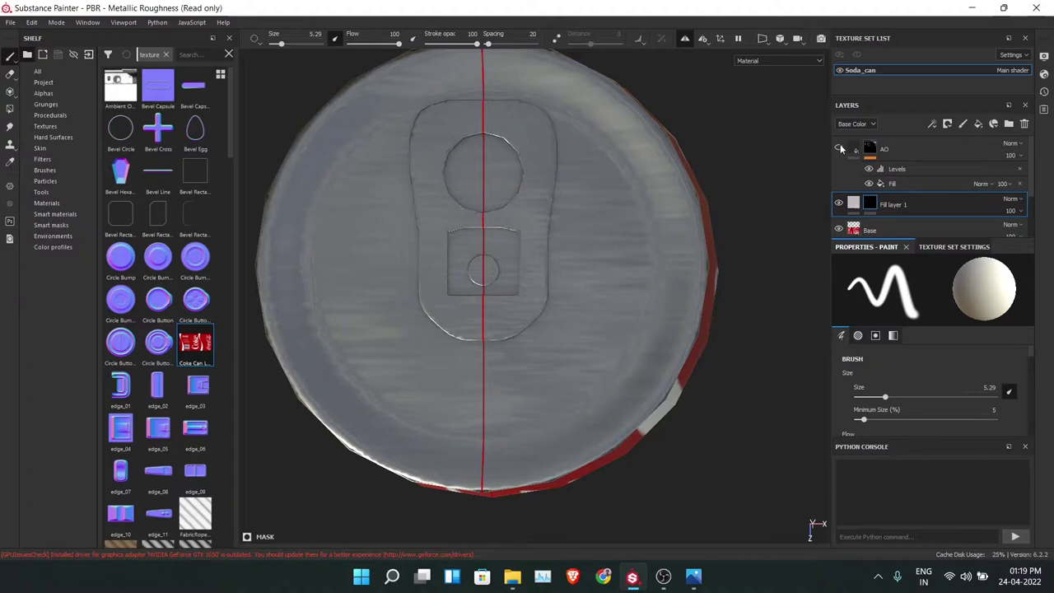
left_click(839, 148)
- Give Fill layer 1 a dark base colour and paint the mirrored U-shaped curve around the pull tab
left_click(853, 203)
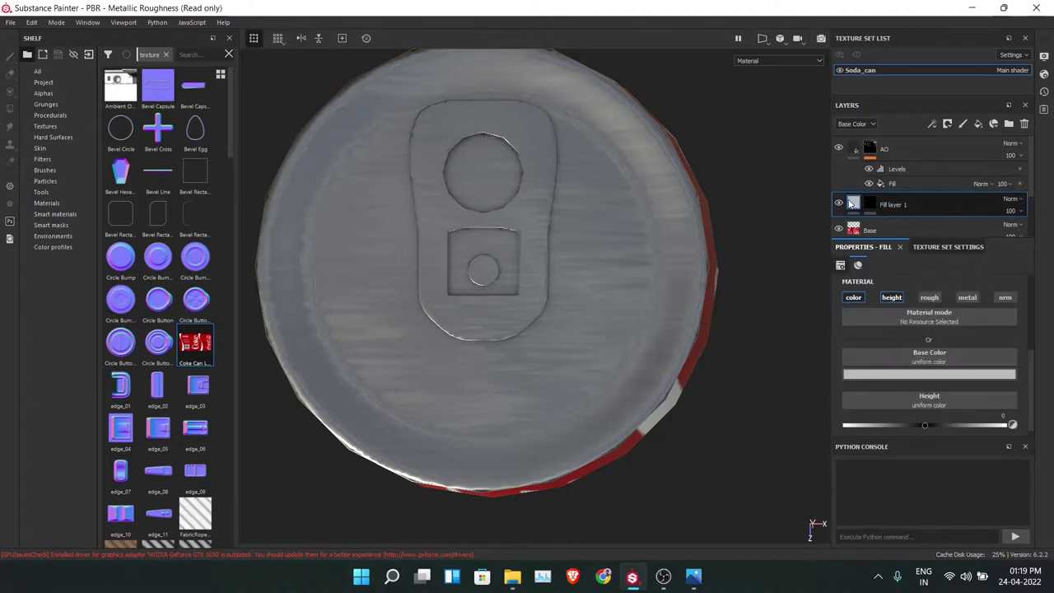
left_click(929, 374)
left_click(906, 471)
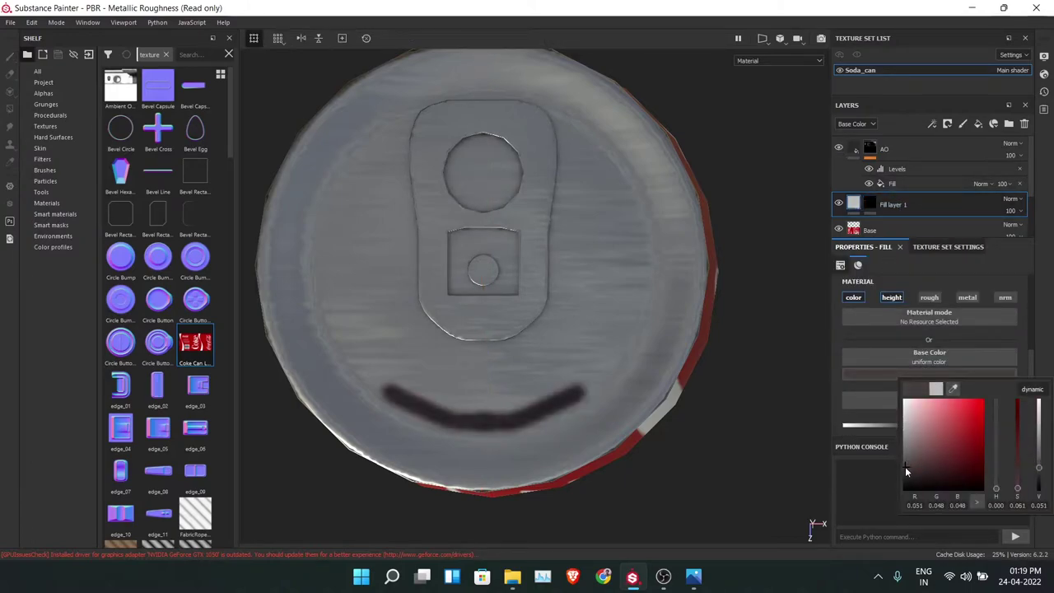
key("alt+Tab")
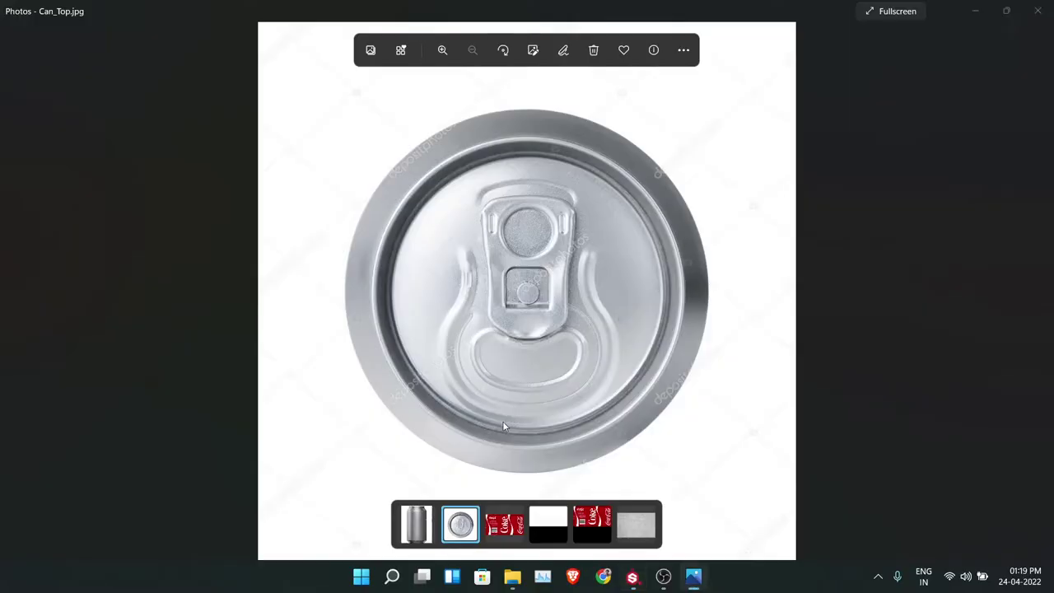
key("alt+Tab")
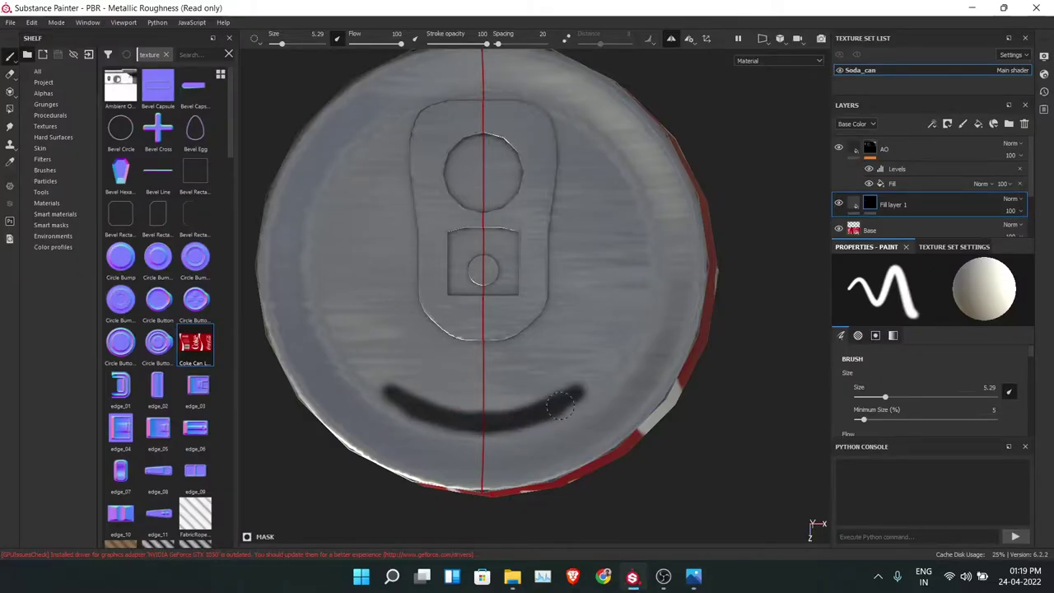
mouse_move(560, 403)
left_mouse_down()
mouse_move(581, 390)
mouse_move(606, 333)
mouse_move(606, 308)
left_mouse_up()
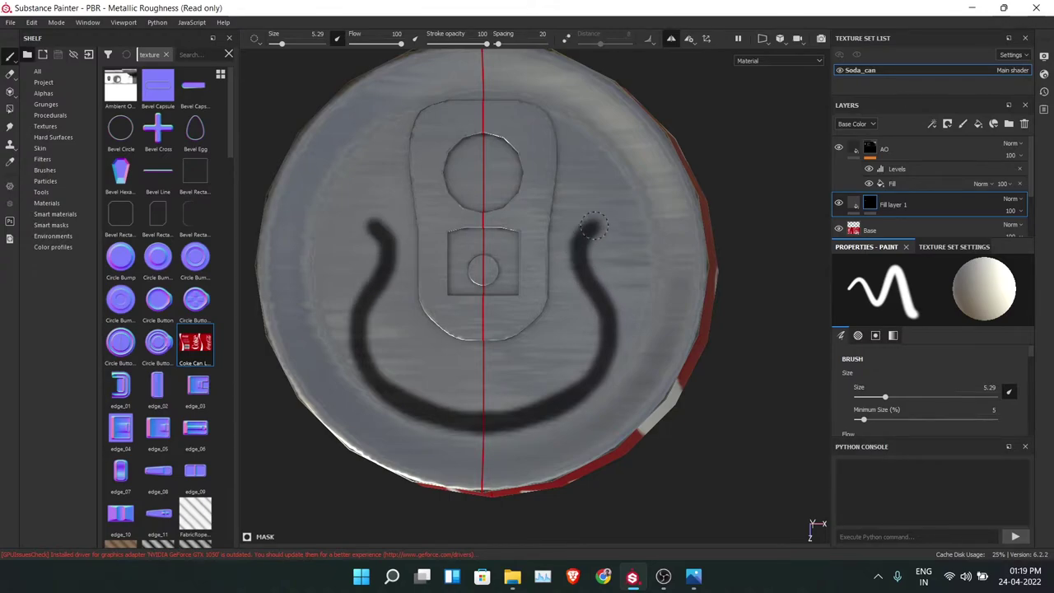
left_click_drag(668, 415, 692, 347, "alt")
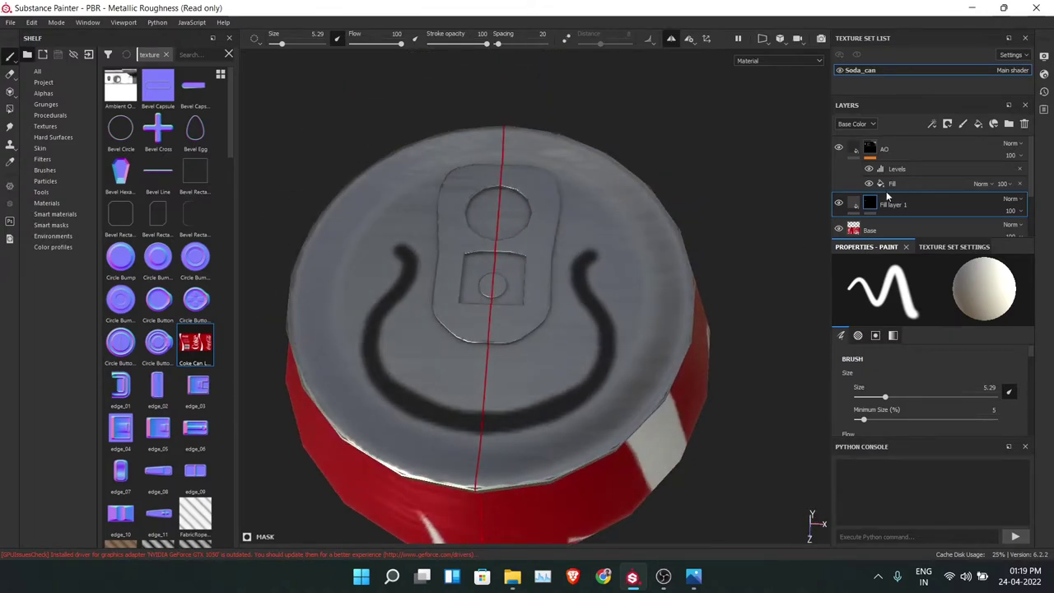
left_click(887, 198)
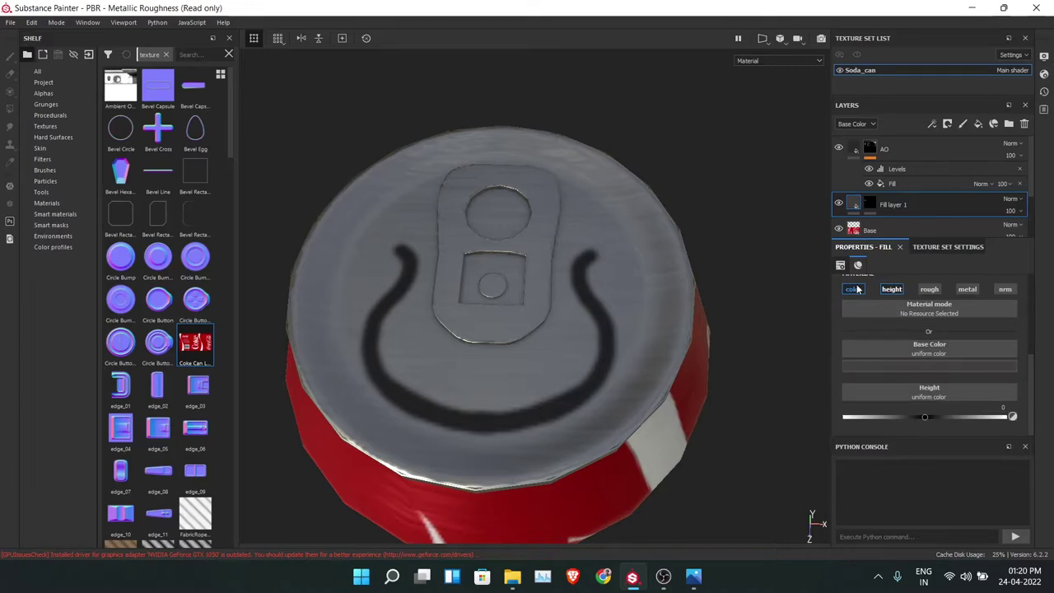
- Disable Fill layer 1's colour channel and raise its height to about 0.2 to emboss the curve
left_click(854, 289)
left_click_drag(922, 381, 942, 383)
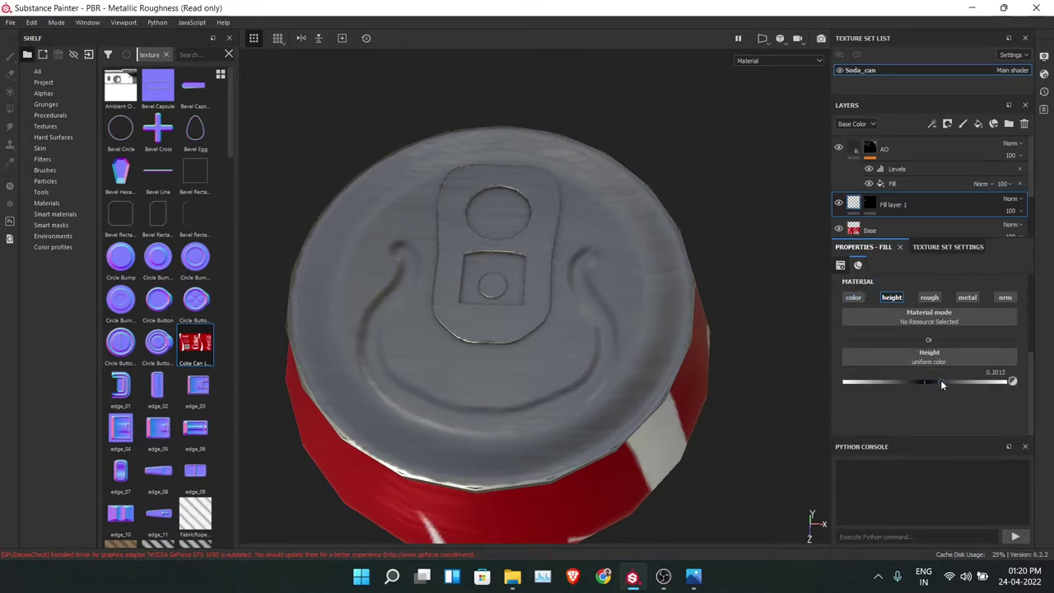
mouse_move(625, 338)
left_mouse_down("alt")
mouse_move(631, 392)
mouse_move(638, 308)
mouse_move(608, 424)
mouse_move(650, 387)
left_mouse_up("alt")
scroll(631, 392, "down", 5)
key("alt+Tab")
key("alt+Tab")
- Shrink the brush and paint a smaller inner groove curve beneath the pull tab
key("1")
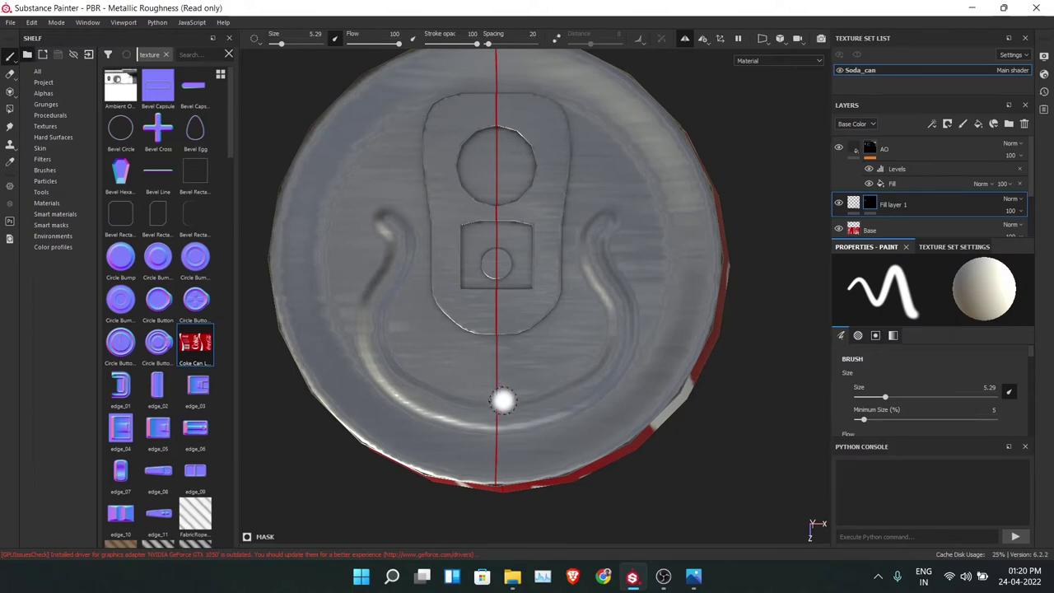
key("bracketleft")
key("bracketleft")
key("bracketleft")
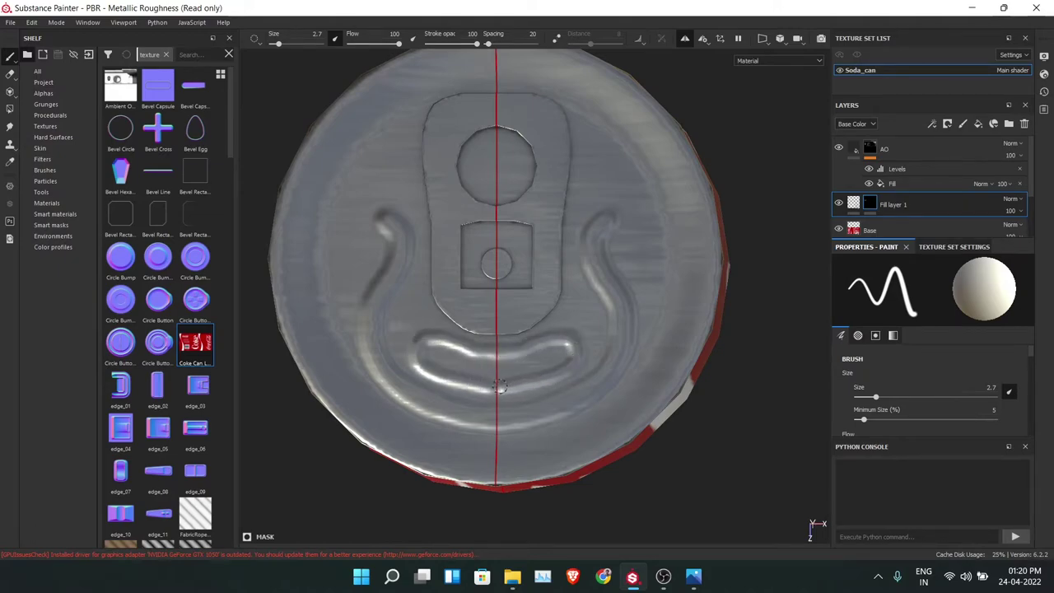
scroll(654, 385, "down", 2)
scroll(663, 384, "up", 3)
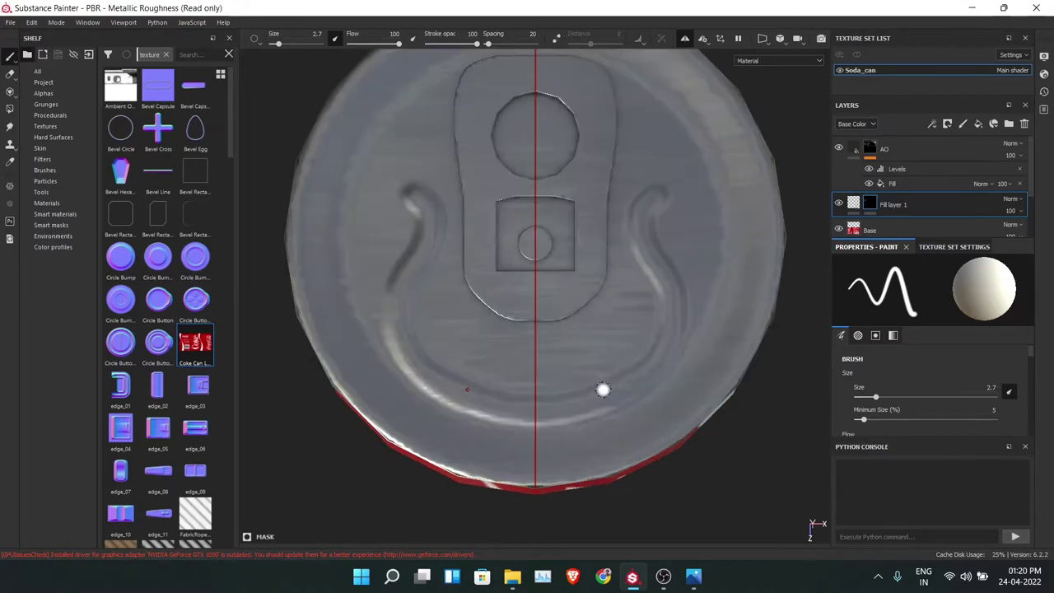
scroll(604, 388, "up", 3)
mouse_move(515, 378)
left_mouse_down()
mouse_move(584, 363)
mouse_move(630, 307)
mouse_move(617, 295)
mouse_move(557, 305)
mouse_move(527, 316)
mouse_move(675, 350)
mouse_move(641, 295)
mouse_move(628, 292)
mouse_move(533, 327)
left_mouse_up()
scroll(505, 319, "down", 5)
scroll(703, 356, "down", 3)
scroll(886, 193, "down", 2)
- Try a MatFinish Galvanized filter on the Base layer, then remove it again
left_click(885, 164)
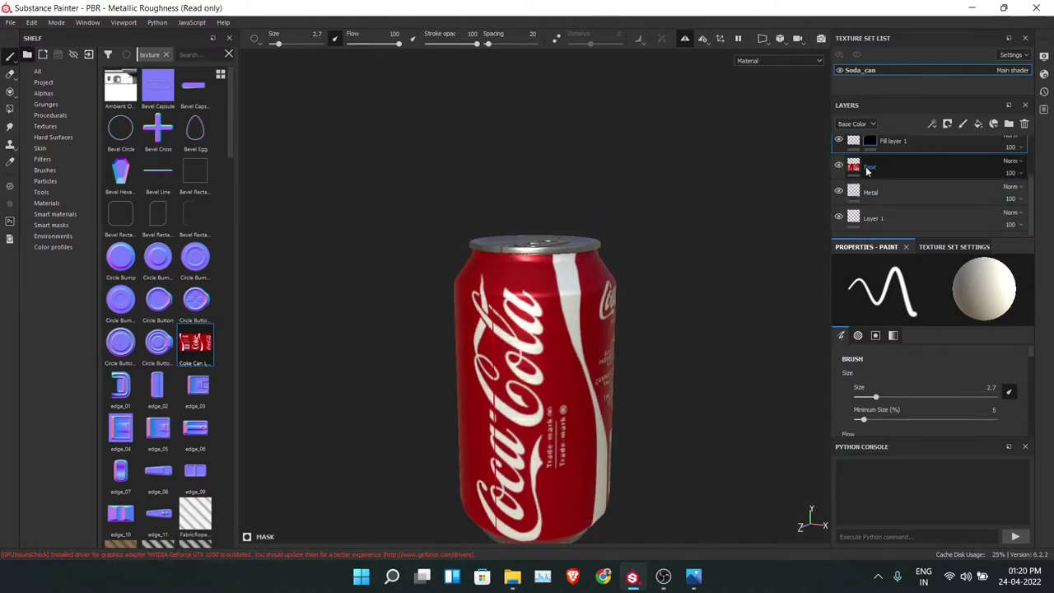
right_click(866, 169)
left_click(912, 423)
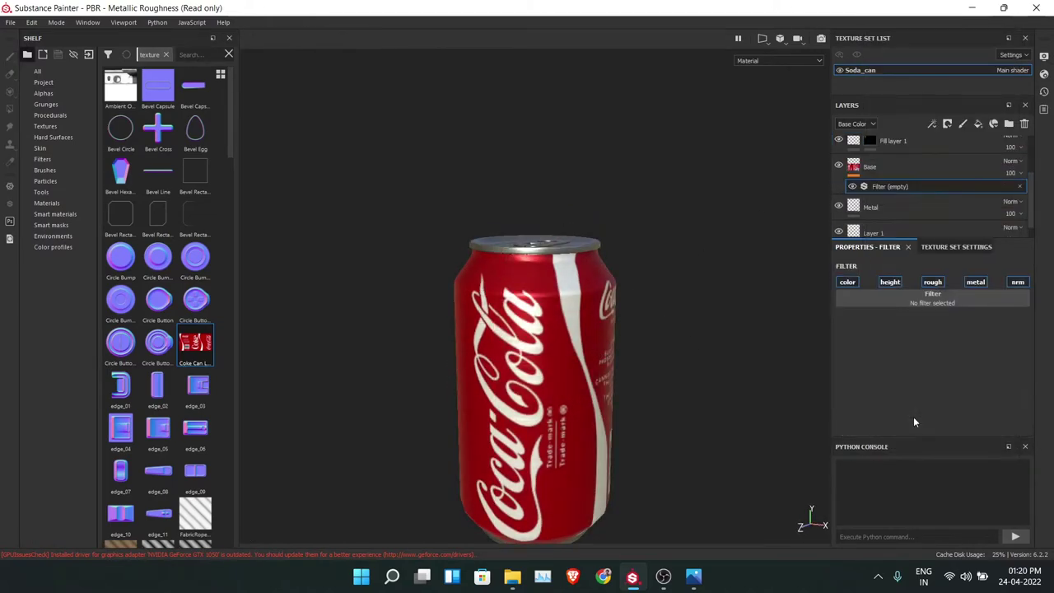
left_click(944, 298)
type("gal")
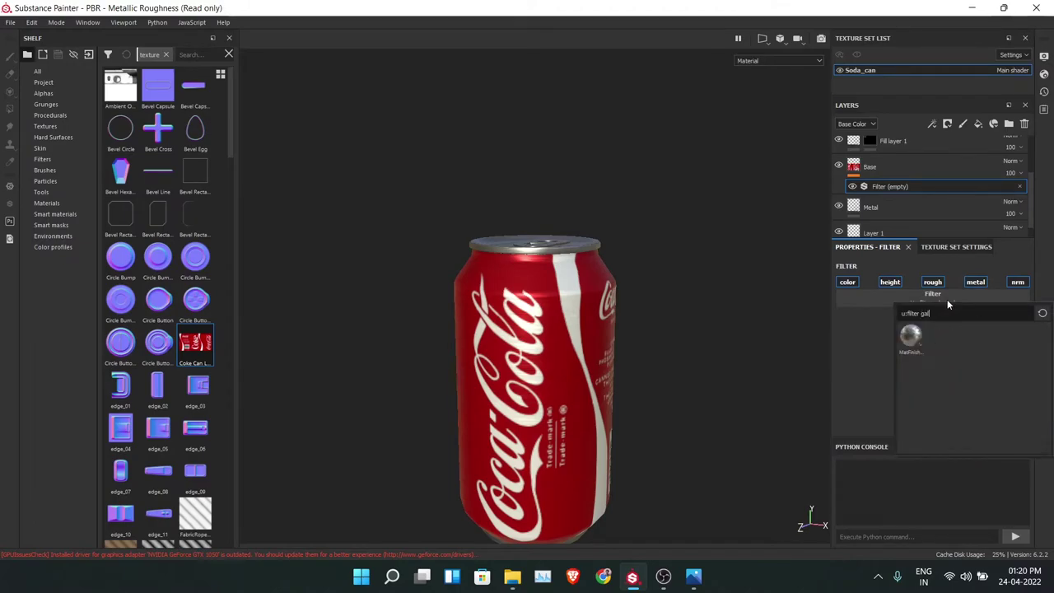
key("Return")
scroll(654, 366, "up", 3)
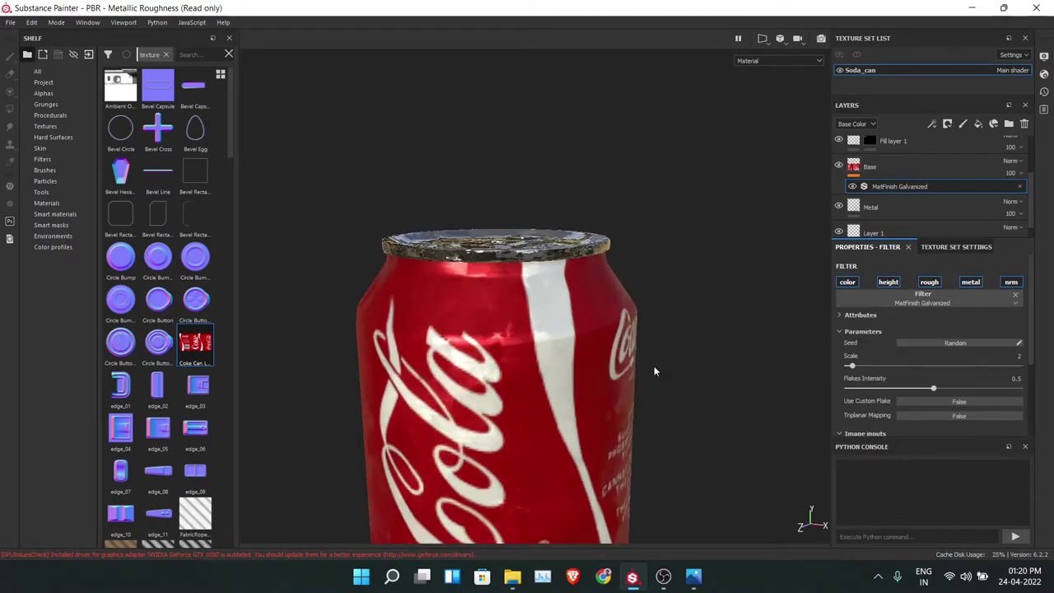
mouse_move(640, 414)
left_mouse_down("alt")
mouse_move(654, 476)
mouse_move(654, 392)
left_mouse_up("alt")
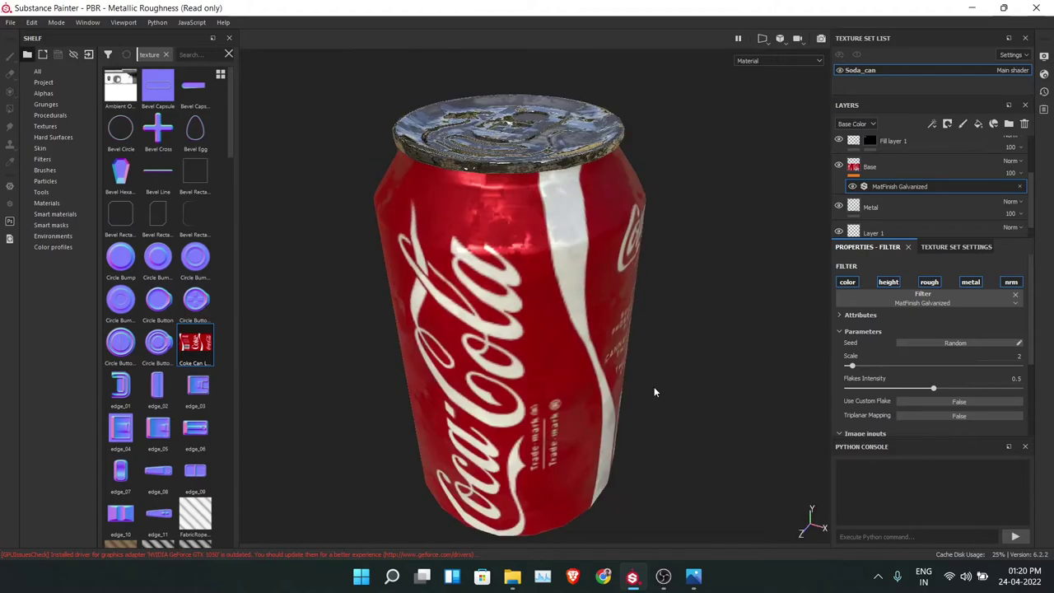
left_click(1021, 187)
right_click(880, 169)
- Add a black mask to Base, switch to polygon fill, and show the 3D/UV split view
left_click(933, 25)
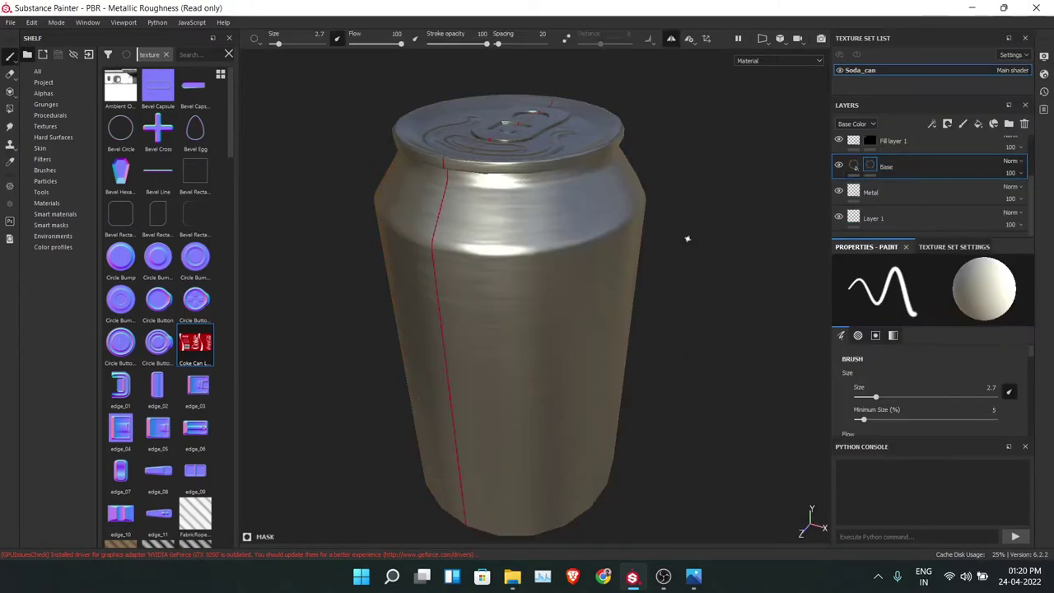
left_click_drag(687, 239, 661, 292, "alt")
left_click(9, 109)
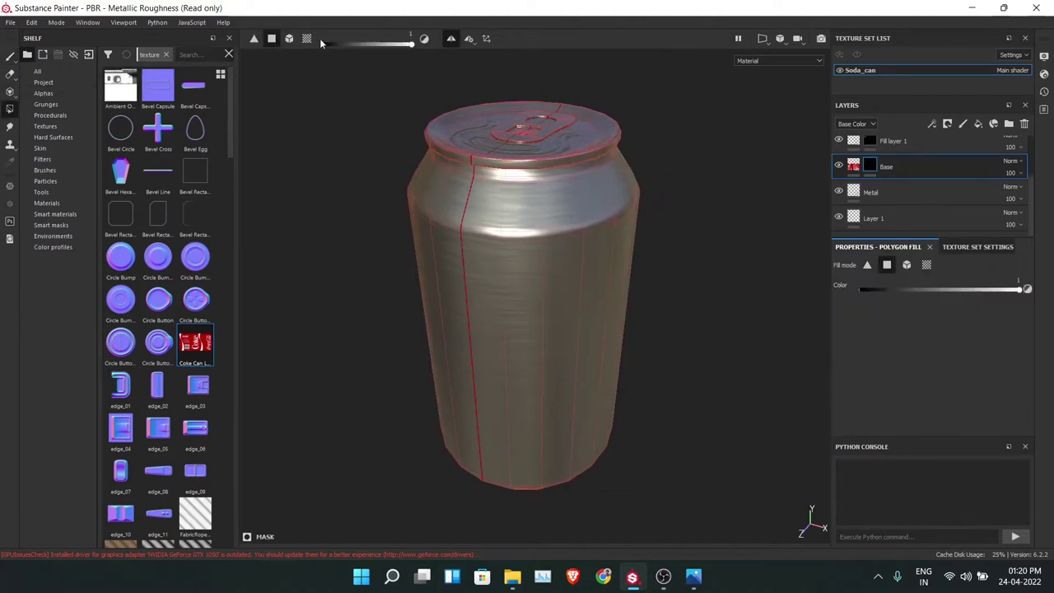
left_click(762, 38)
left_click(783, 58)
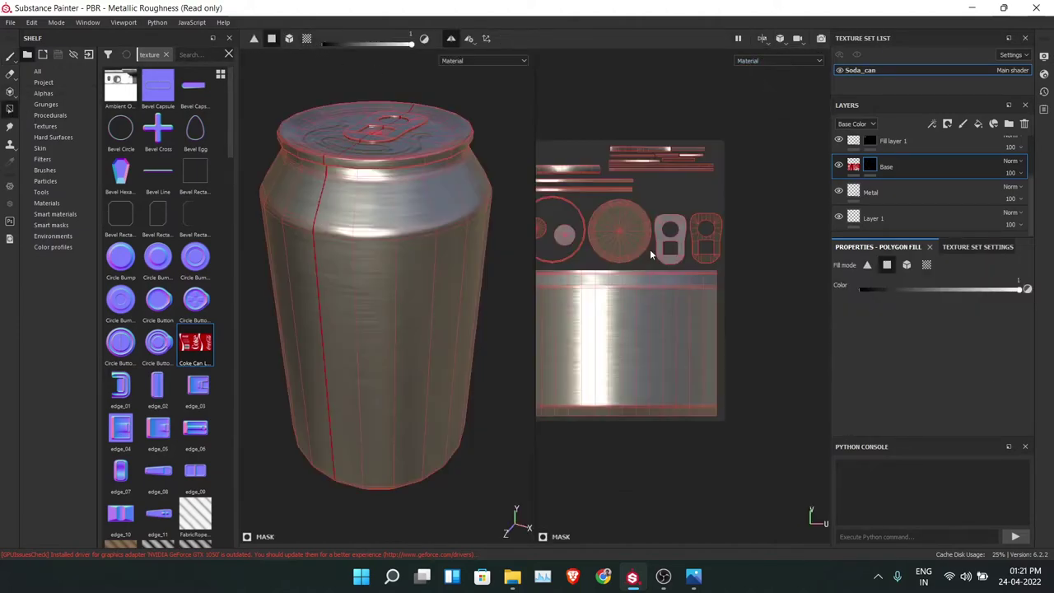
- Fill the side UV island to reveal the Coca-Cola label, then switch to the 3D-only view
scroll(651, 305, "down", 1)
scroll(639, 299, "up", 2)
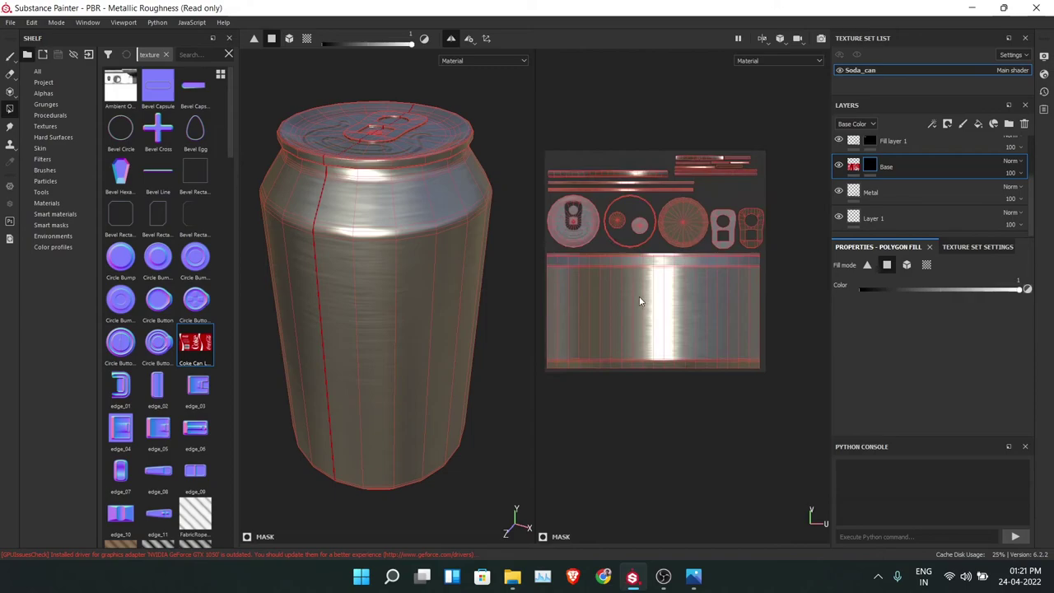
scroll(637, 295, "up", 1)
left_click_drag(557, 258, 736, 341)
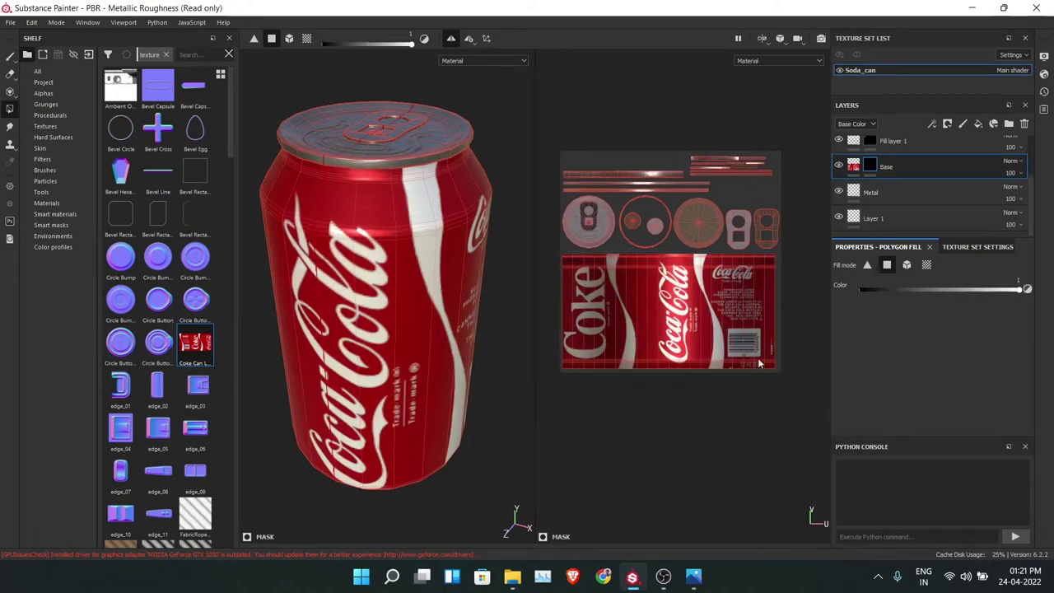
left_click(759, 39)
left_click(789, 71)
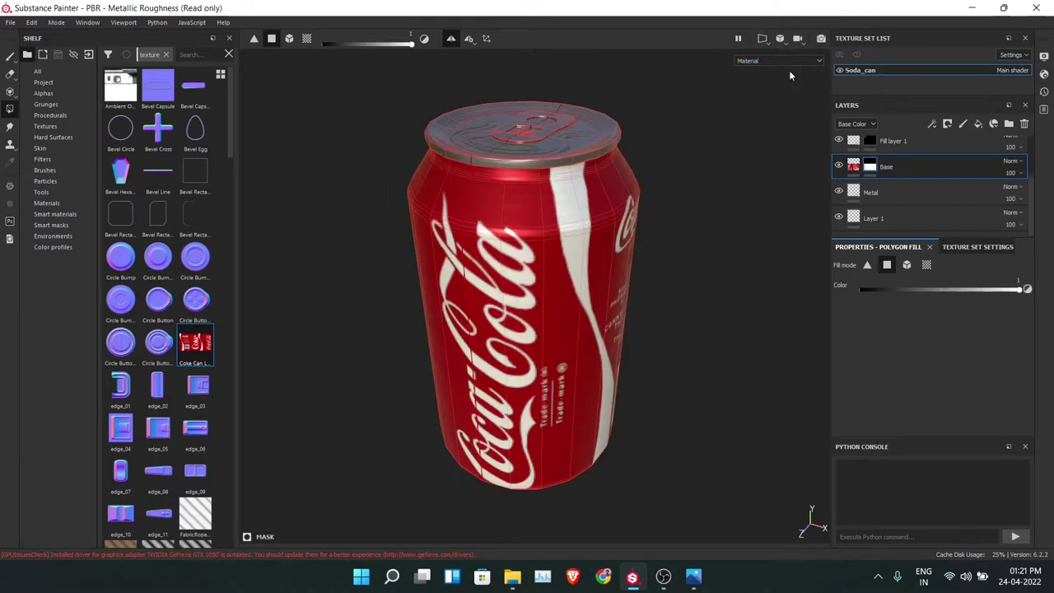
- Add a MatFinish Galvanized filter to Base with scale 1 and flakes intensity lowered to 0.08
right_click(863, 169)
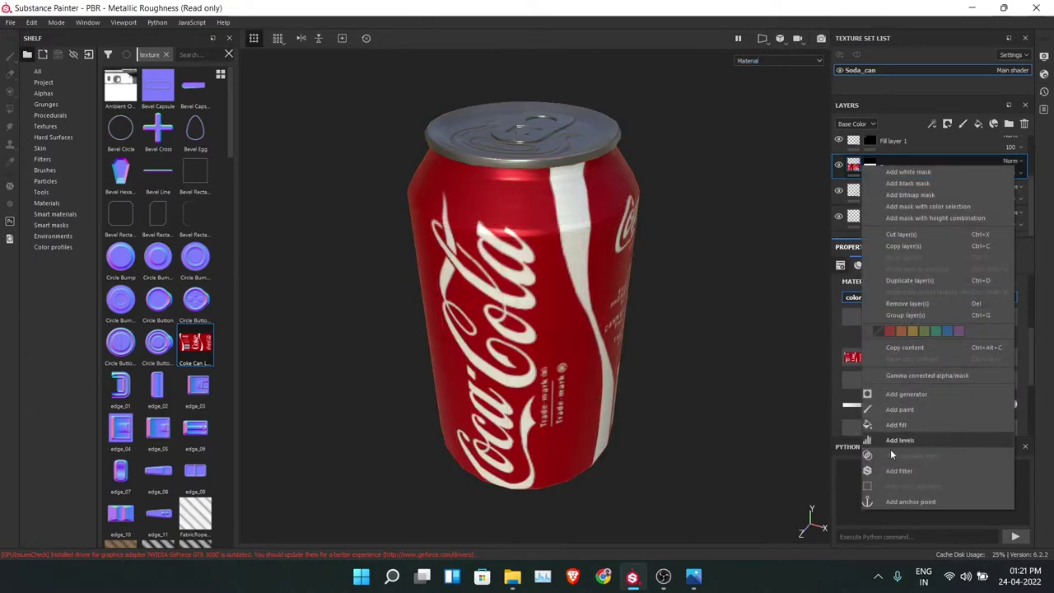
left_click(908, 473)
left_click(936, 298)
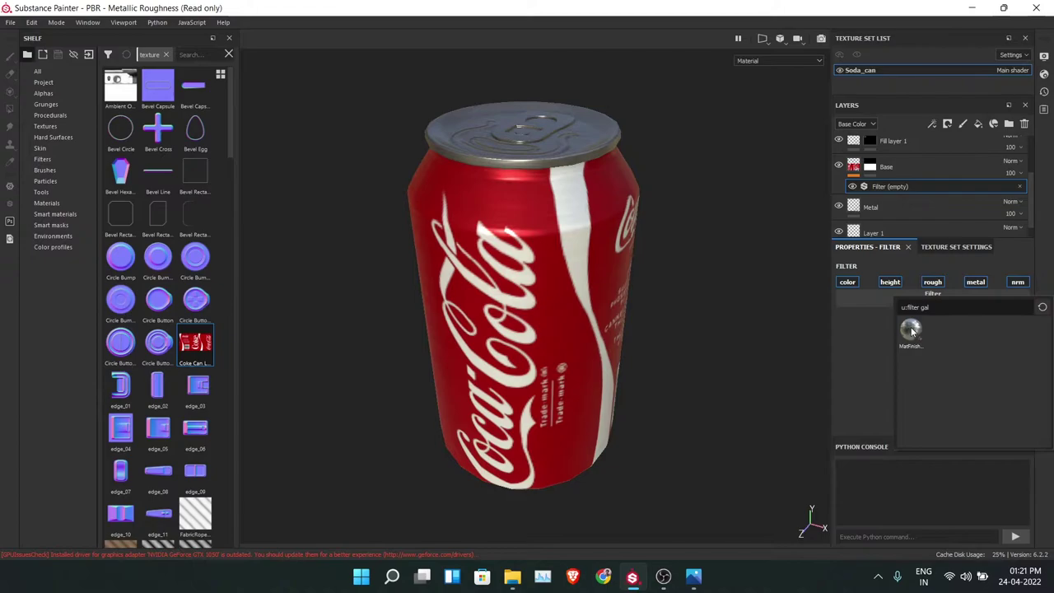
left_click(911, 330)
scroll(693, 326, "up", 5)
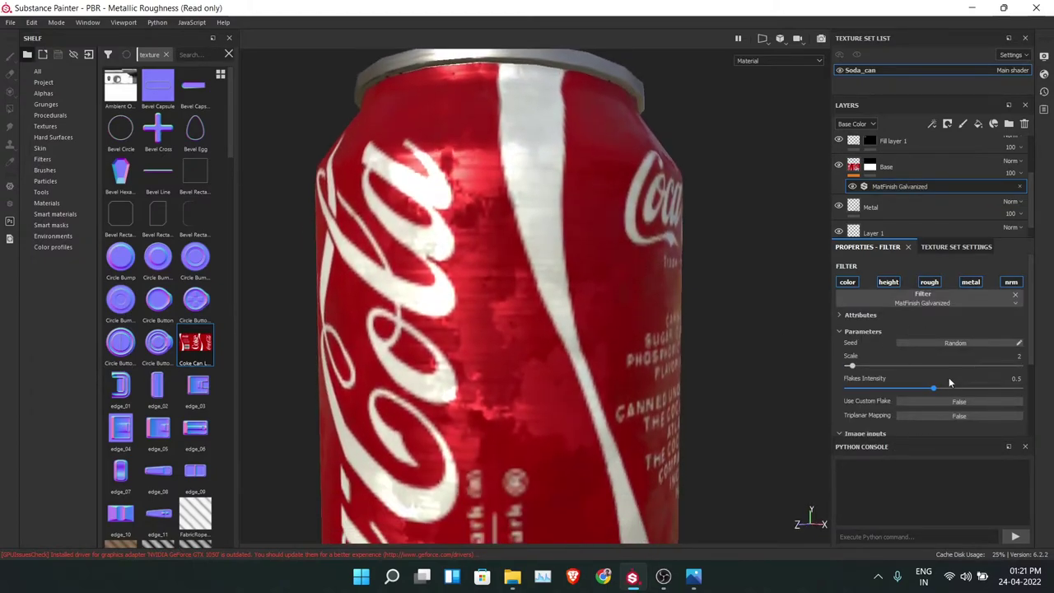
mouse_move(930, 387)
left_mouse_down()
mouse_move(886, 389)
mouse_move(849, 366)
mouse_move(866, 388)
left_mouse_up()
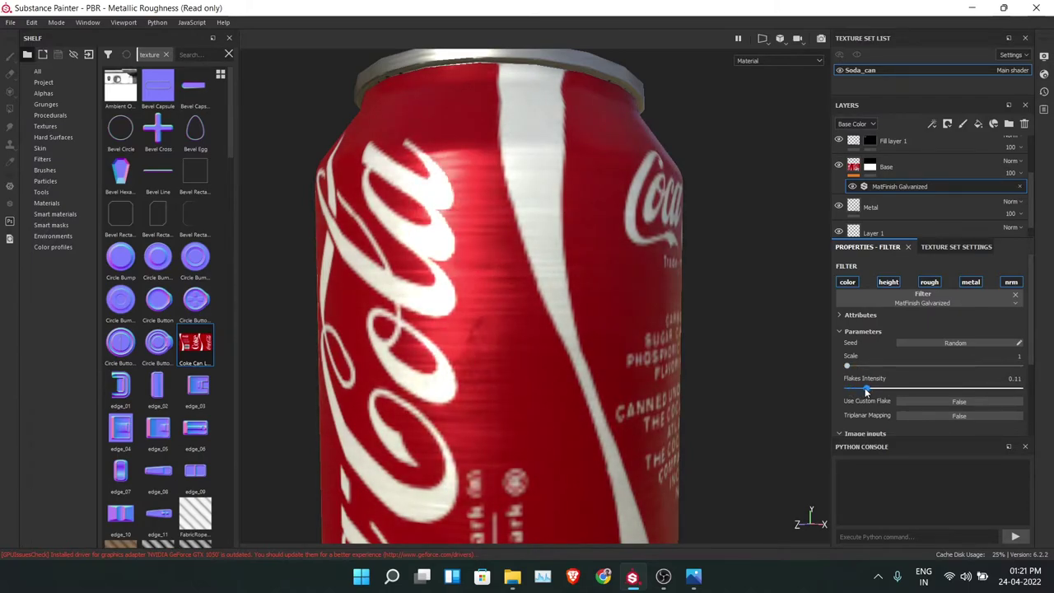
scroll(599, 388, "down", 3)
mouse_move(568, 315)
left_mouse_down("alt")
mouse_move(582, 297)
mouse_move(572, 317)
left_mouse_up("alt")
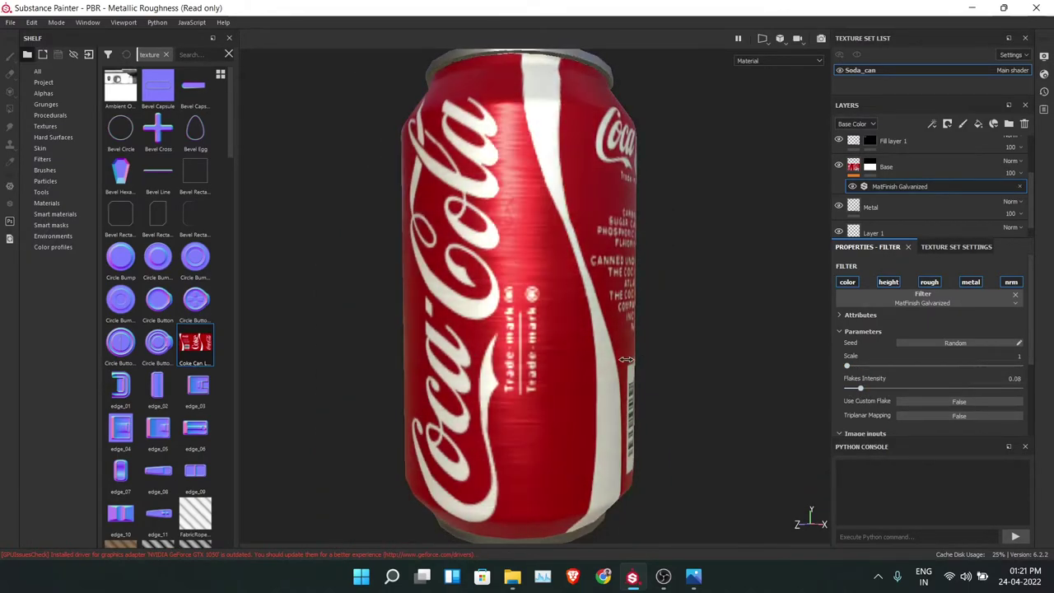
- Set Base's roughness channel to the Grunge Concrete Dirty texture, found by searching 'grun'
left_click(854, 165)
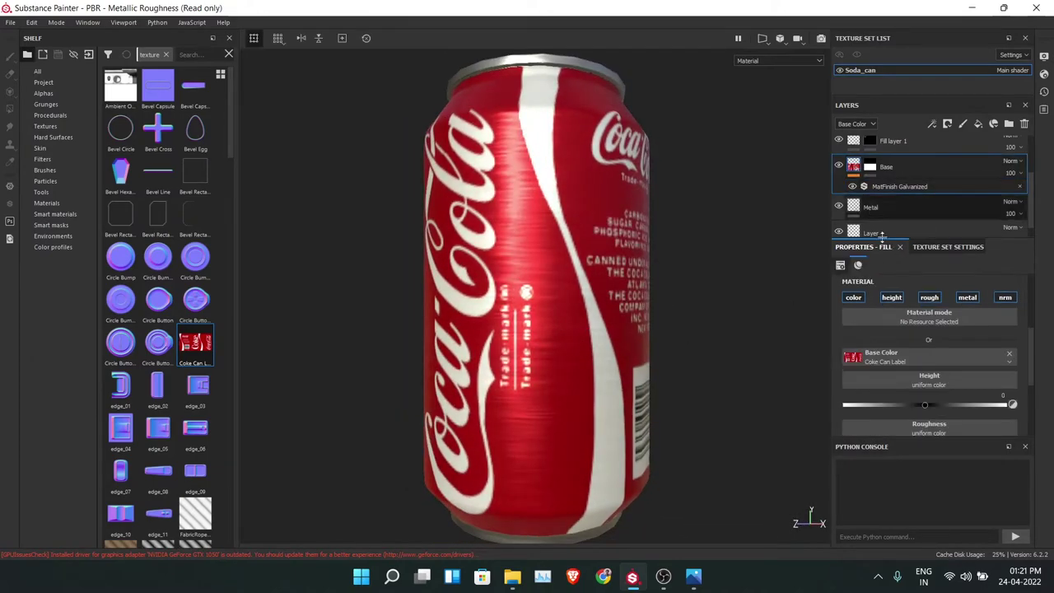
scroll(930, 332, "down", 2)
left_click(911, 366)
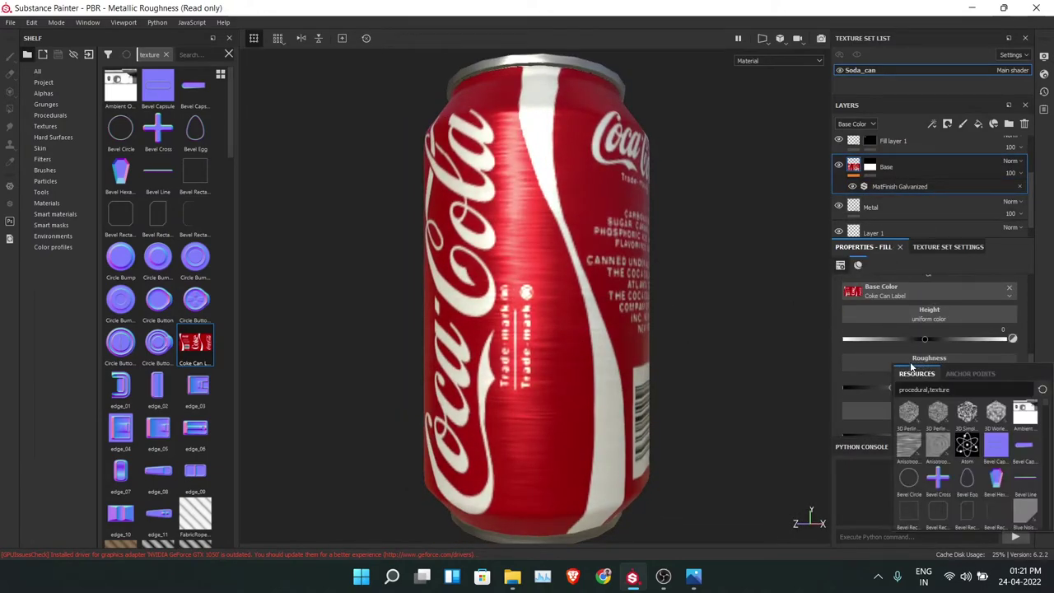
type(" grun")
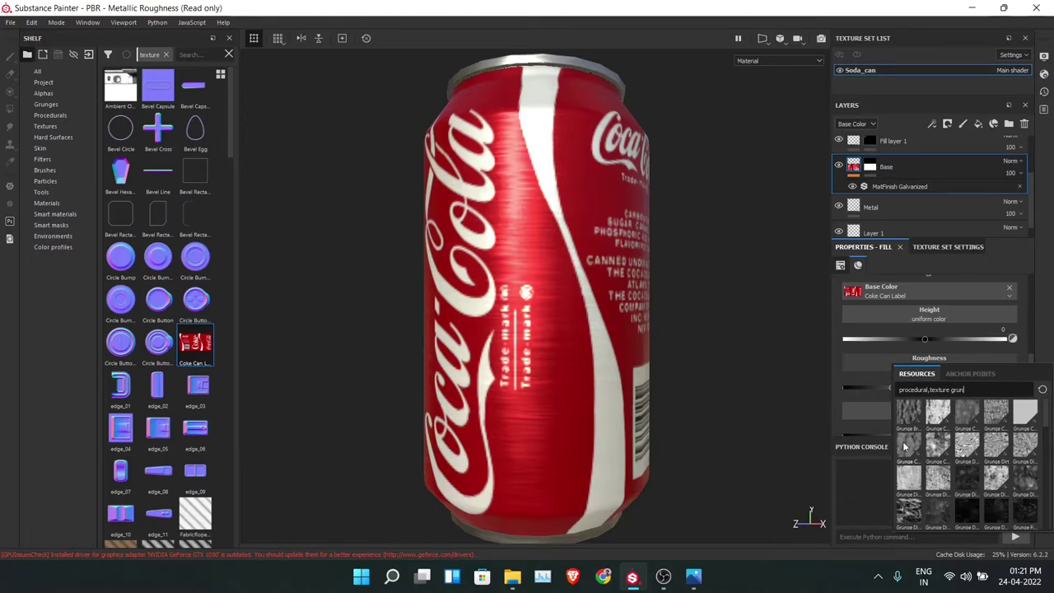
left_click(903, 445)
scroll(541, 229, "up", 3)
mouse_move(540, 229)
left_mouse_down("alt")
mouse_move(648, 219)
mouse_move(654, 205)
mouse_move(689, 271)
mouse_move(589, 306)
left_mouse_up("alt")
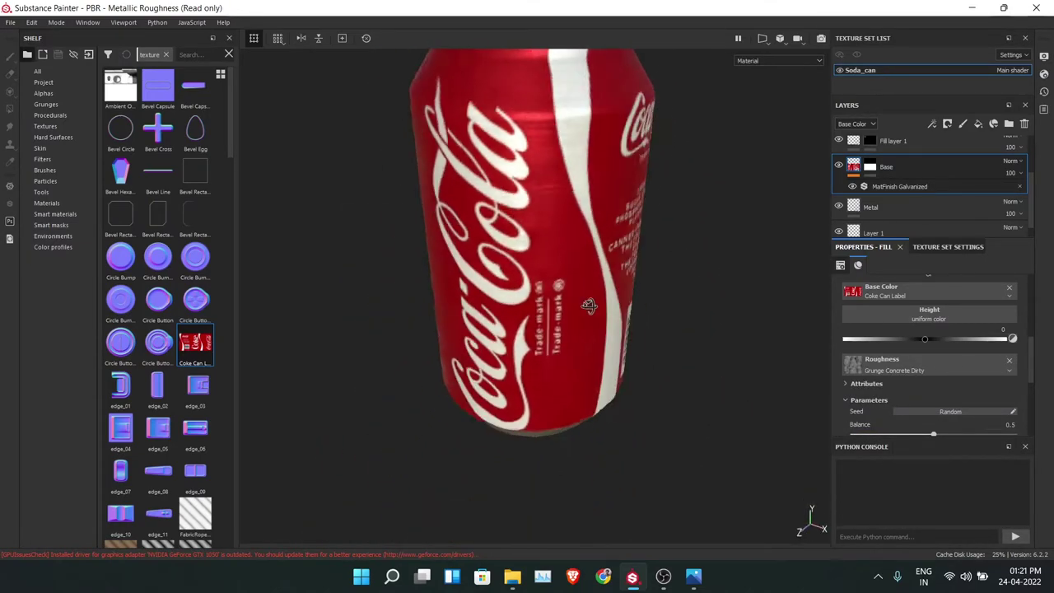
- Add a MatFX Water Drops filter to the Base layer, found by searching 'wa'
key("f")
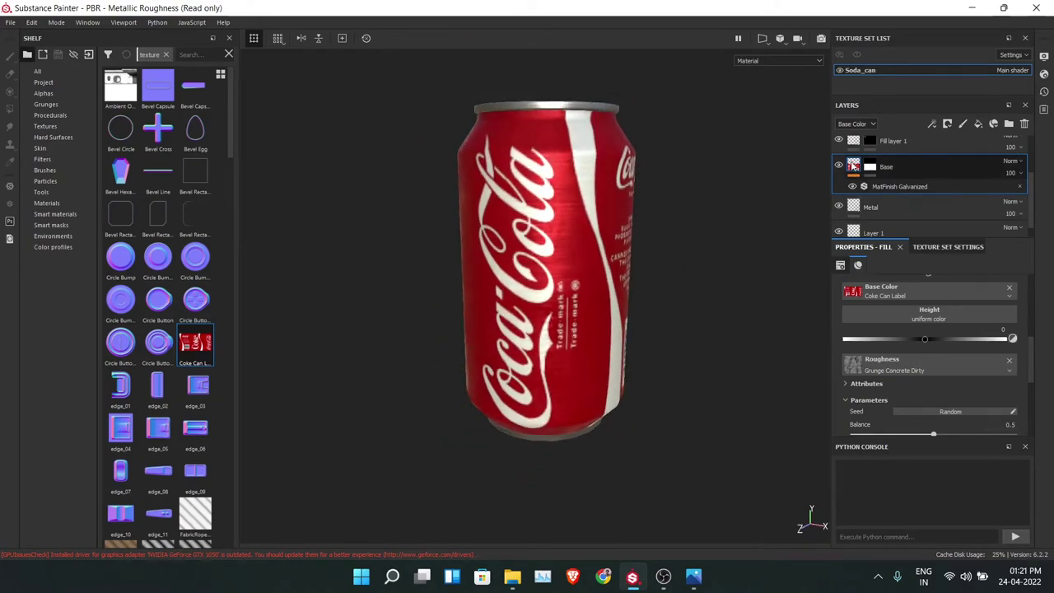
right_click(853, 165)
left_click(909, 467)
left_click(925, 297)
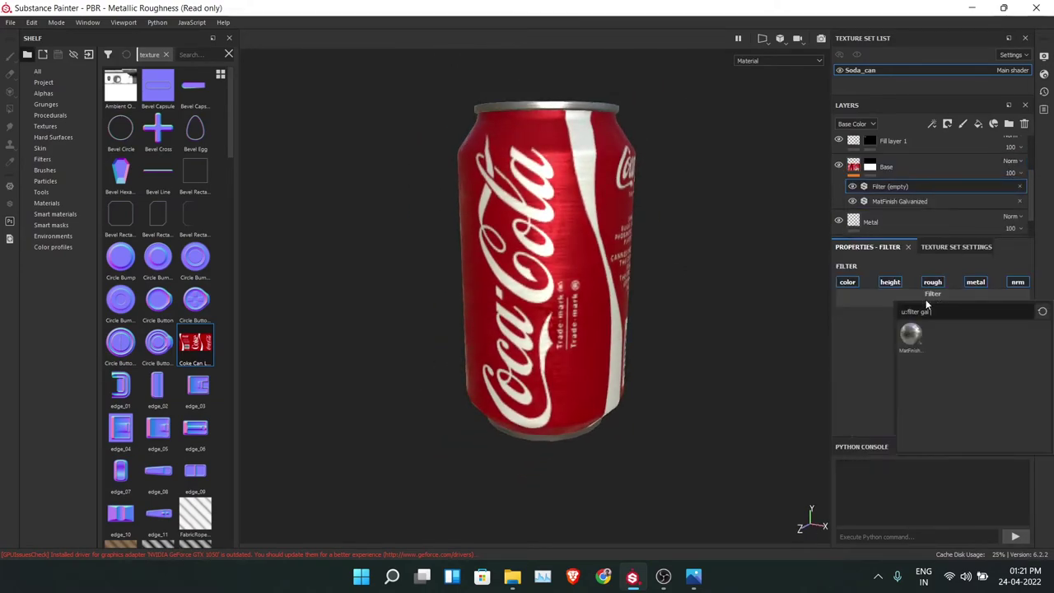
key("BackSpace")
key("BackSpace")
key("BackSpace")
type("wa")
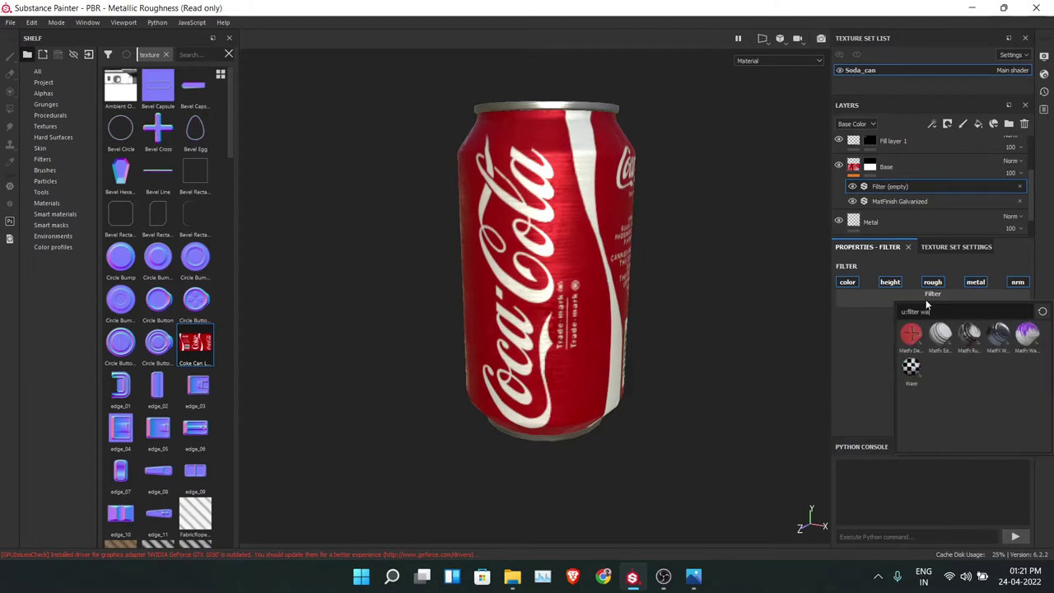
left_click(998, 336)
scroll(627, 288, "up", 3)
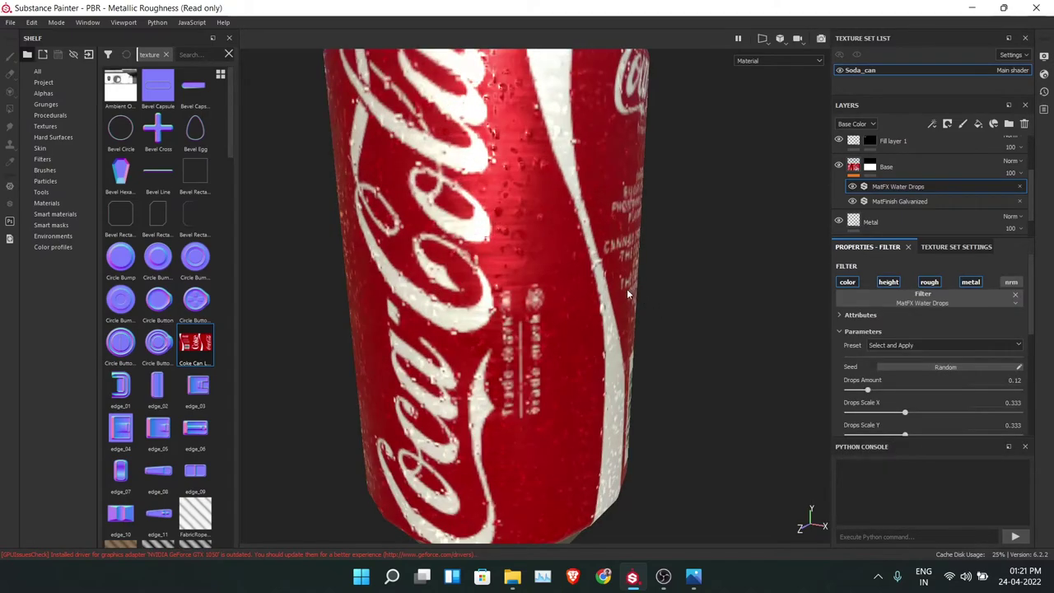
left_click_drag(627, 288, 500, 288, "alt")
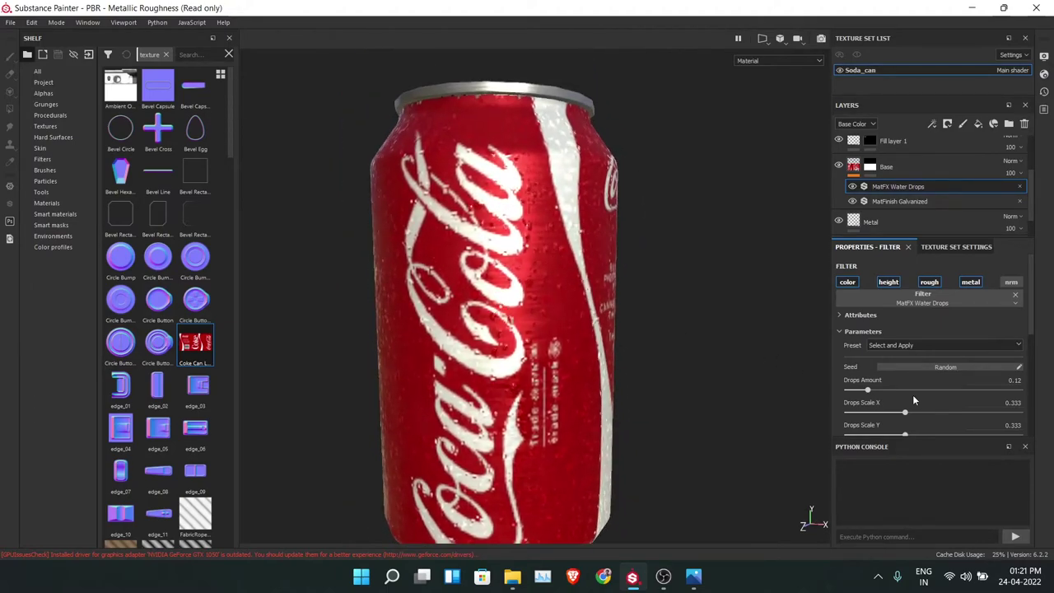
- Tune the water drops: fewer drops, taller and narrower, scale 0.24, scale random 0.93
mouse_move(903, 415)
left_mouse_down()
mouse_move(872, 415)
mouse_move(849, 390)
left_mouse_up()
key("ctrl+z")
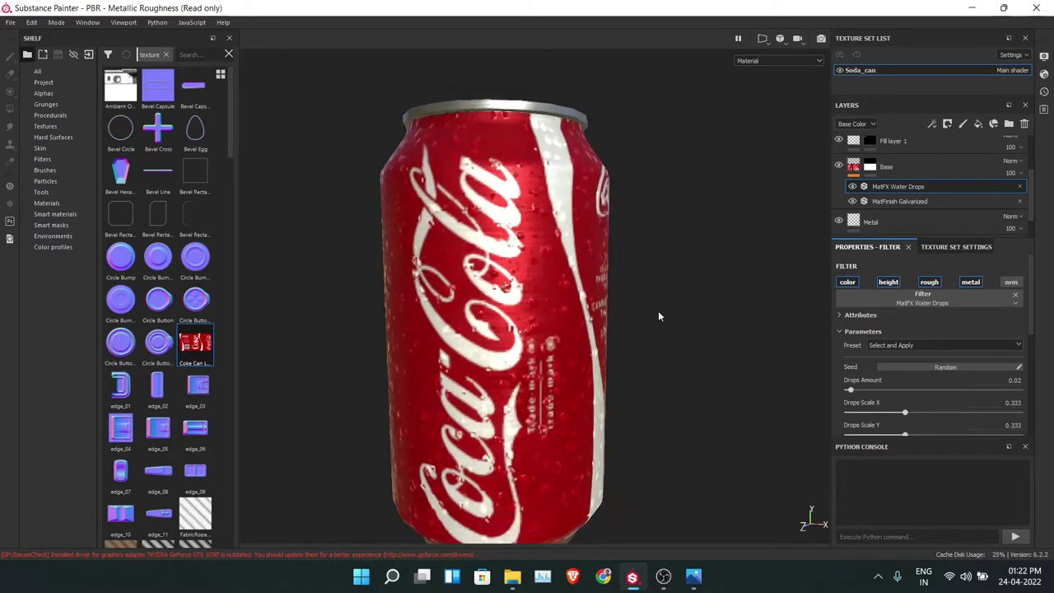
left_click_drag(657, 311, 537, 305, "alt")
scroll(537, 305, "up", 3)
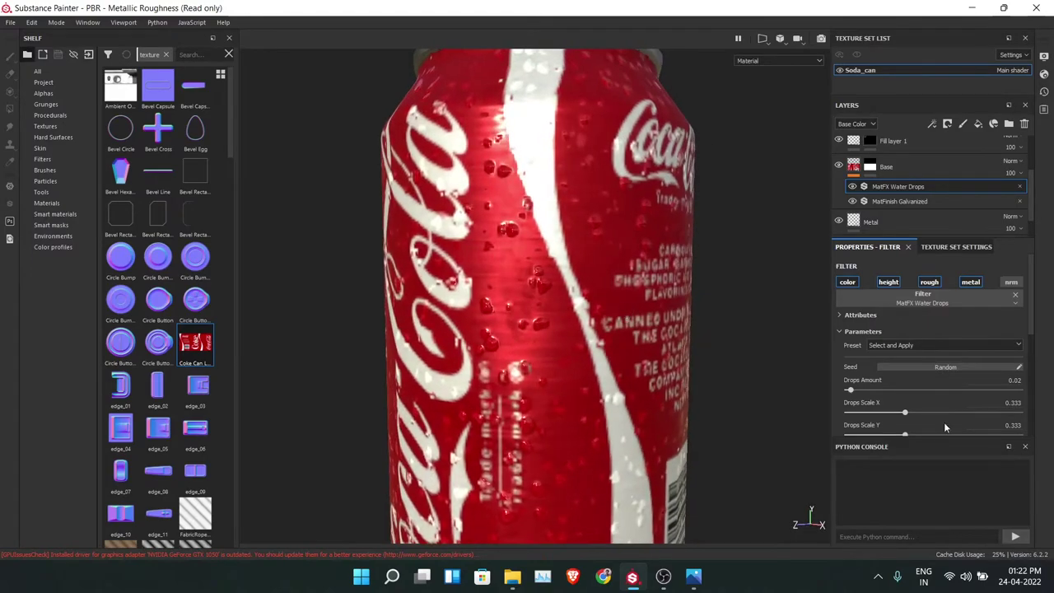
scroll(944, 421, "down", 2)
mouse_move(918, 370)
left_mouse_down()
mouse_move(929, 369)
mouse_move(910, 393)
left_mouse_up()
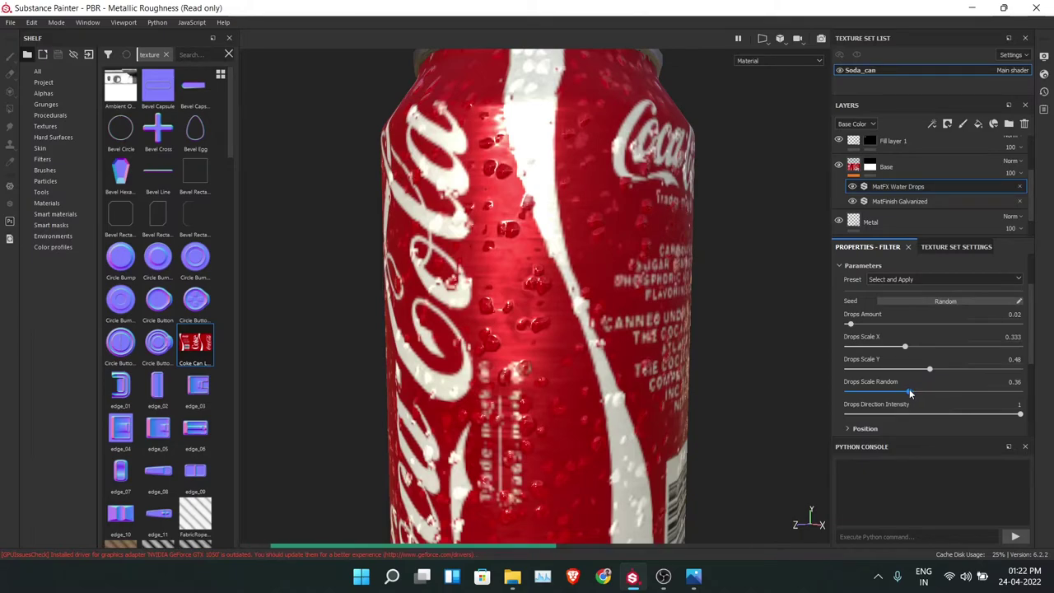
left_click_drag(994, 401, 1009, 392)
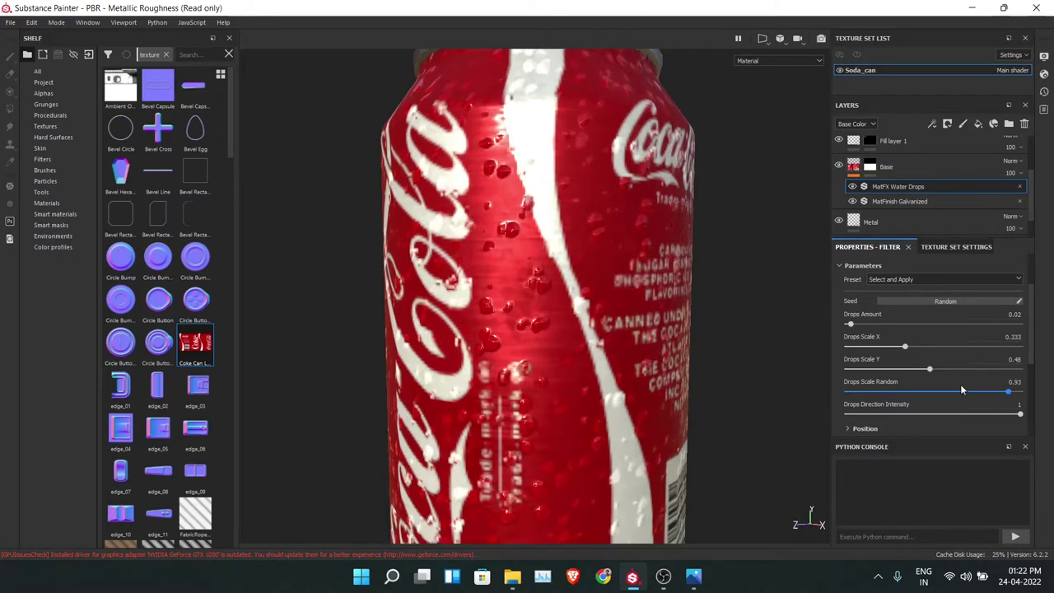
left_click_drag(889, 347, 887, 370)
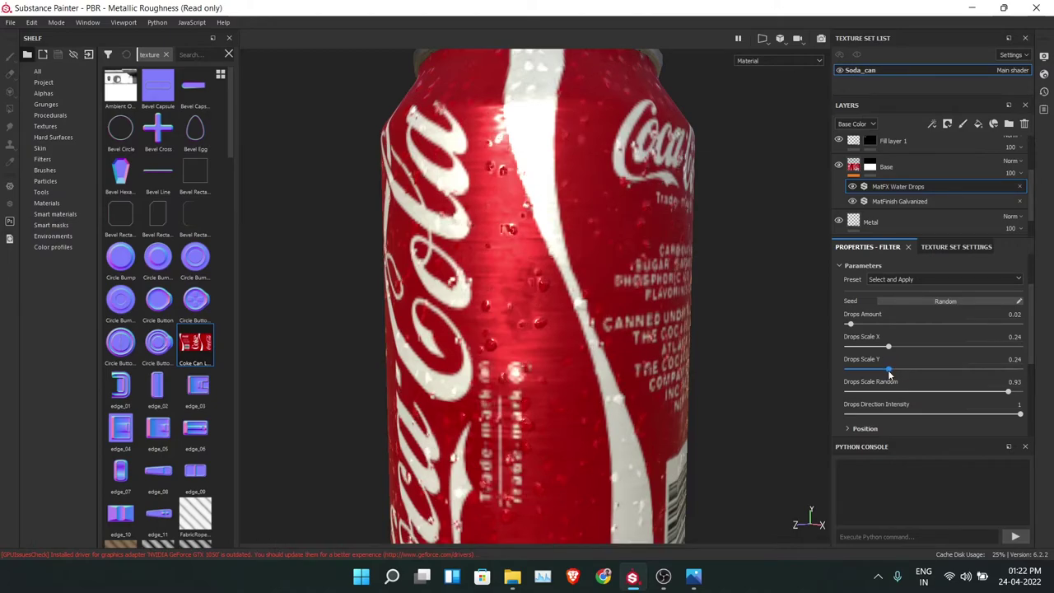
scroll(486, 287, "down", 3)
mouse_move(486, 286)
left_mouse_down("alt")
mouse_move(592, 283)
mouse_move(564, 228)
mouse_move(543, 247)
left_mouse_up("alt")
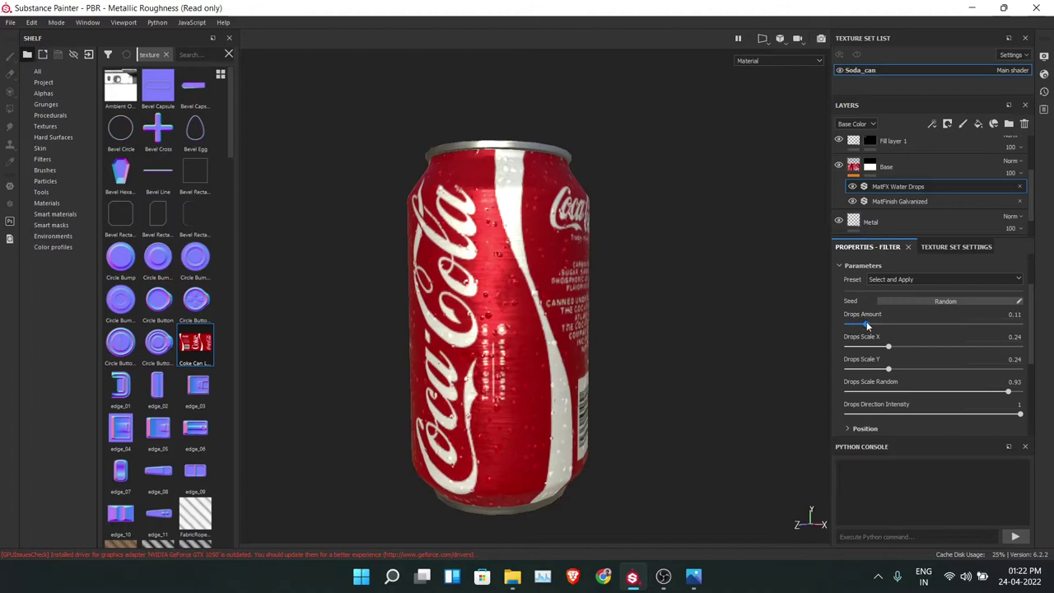
scroll(972, 387, "down", 2)
- Widen the water accumulation spread and lower its intensity
left_click(852, 364)
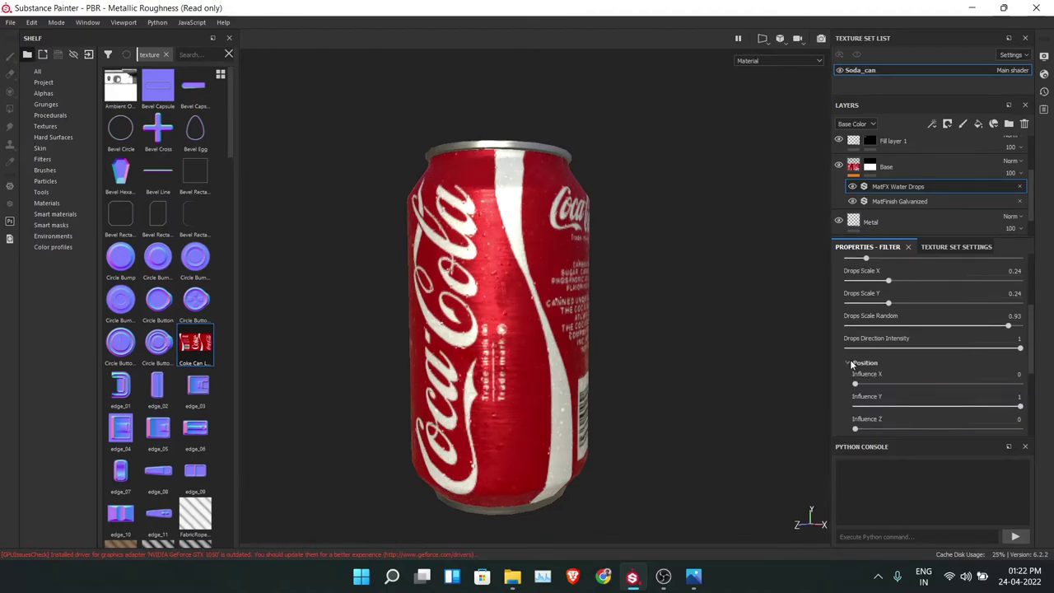
scroll(853, 364, "down", 1)
left_click(851, 415)
scroll(890, 386, "down", 3)
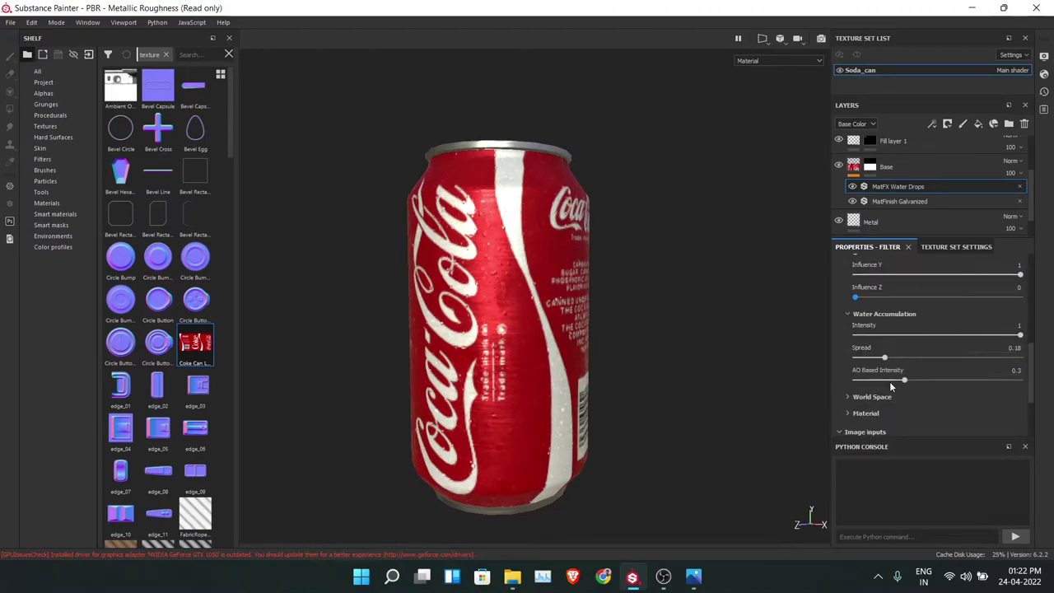
left_click_drag(887, 357, 914, 359)
left_click_drag(967, 338, 943, 337)
- Tune Drops Height Intensity for flatter droplets, undoing a trial label colour warp
left_click(848, 396)
scroll(866, 387, "down", 1)
scroll(866, 386, "down", 2)
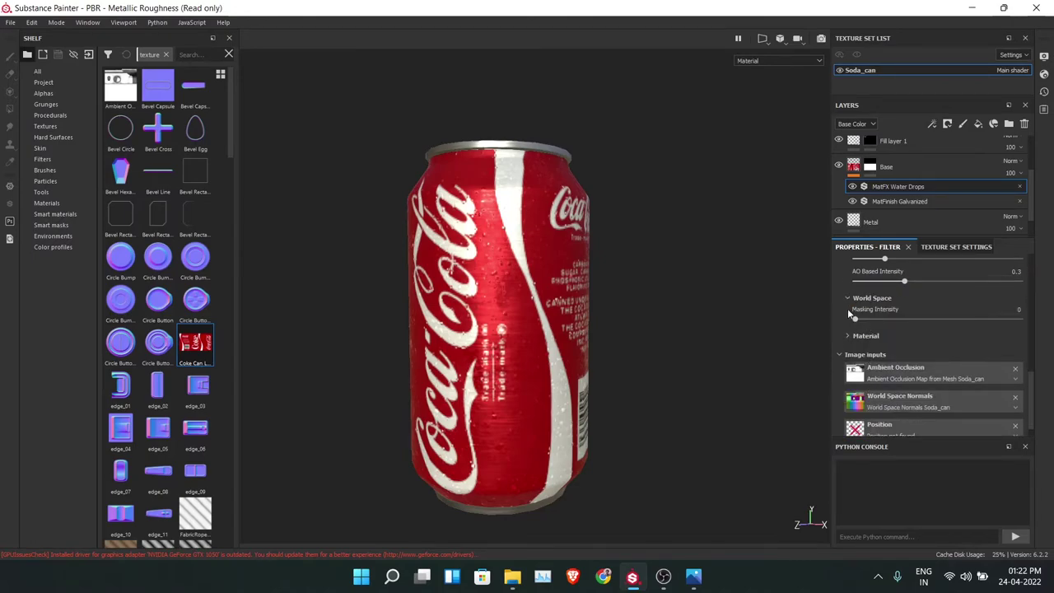
left_click(847, 336)
left_click_drag(887, 354, 911, 356)
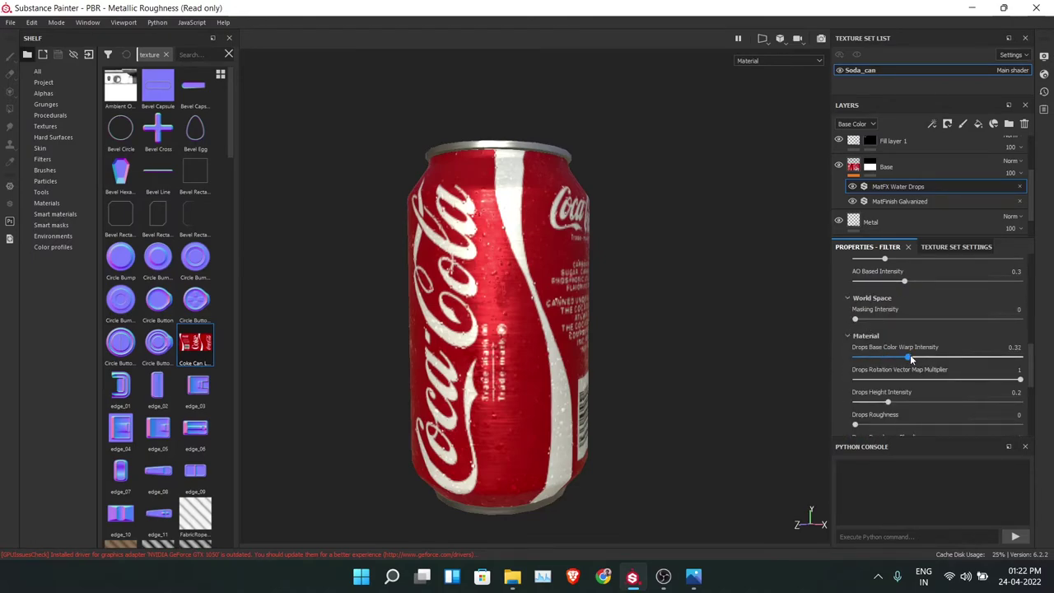
scroll(610, 335, "up", 3)
key("ctrl+z")
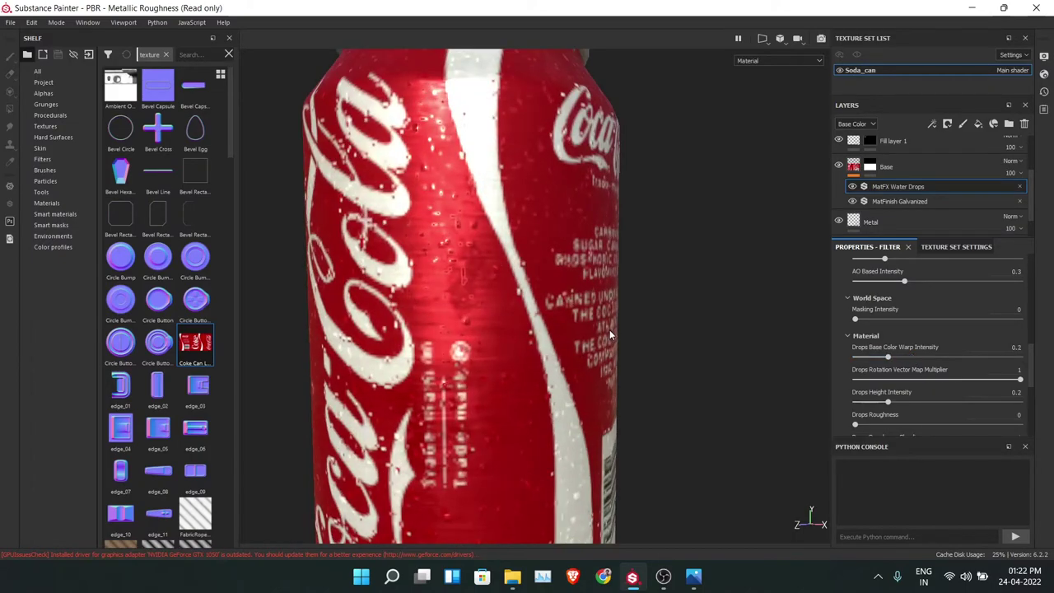
mouse_move(888, 403)
left_mouse_down()
mouse_move(915, 400)
mouse_move(877, 402)
left_mouse_up()
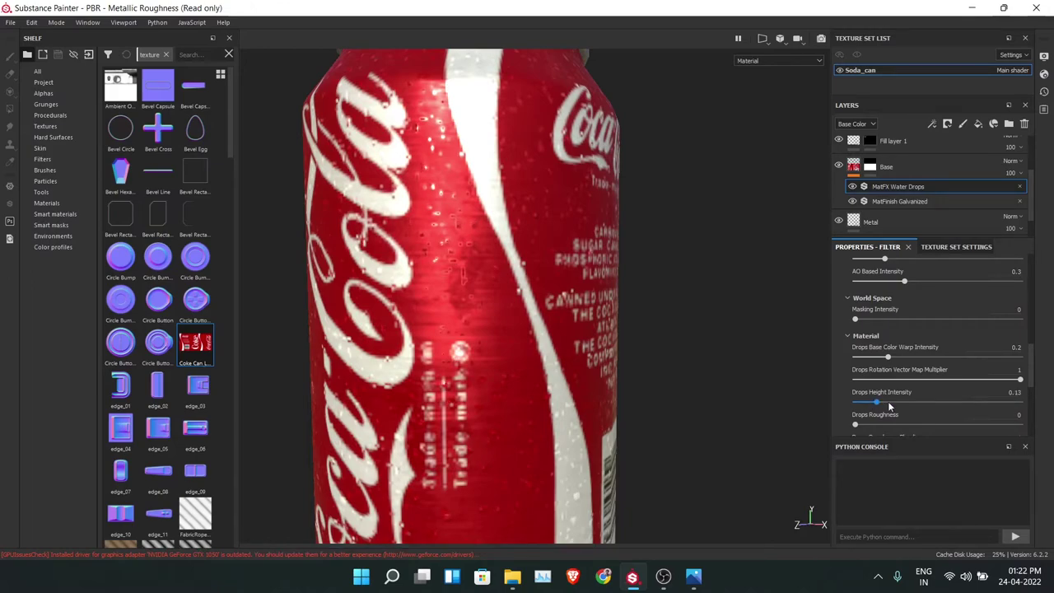
scroll(905, 378, "down", 1)
scroll(972, 335, "up", 5)
scroll(972, 334, "up", 2)
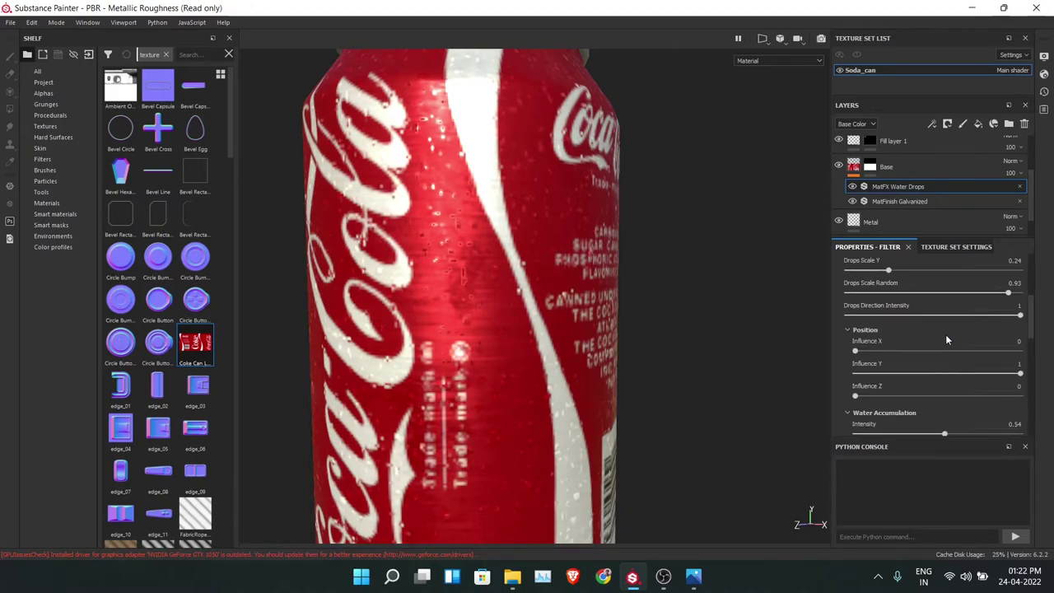
scroll(945, 335, "up", 2)
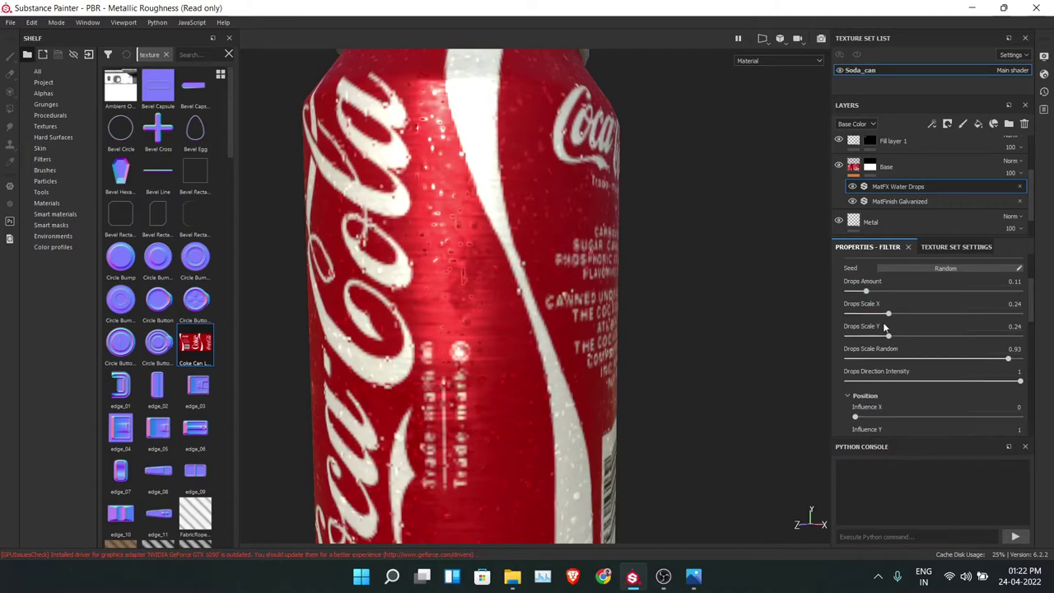
left_click_drag(887, 336, 900, 338)
scroll(712, 323, "down", 5)
- Raise Drops Amount to 0.29 and Drops Scale to X 0.31, Y 0.44
mouse_move(712, 324)
left_mouse_down("alt")
mouse_move(706, 329)
mouse_move(757, 294)
mouse_move(734, 266)
mouse_move(699, 303)
mouse_move(757, 299)
left_mouse_up("alt")
scroll(813, 298, "up", 5)
left_click_drag(865, 291, 897, 290)
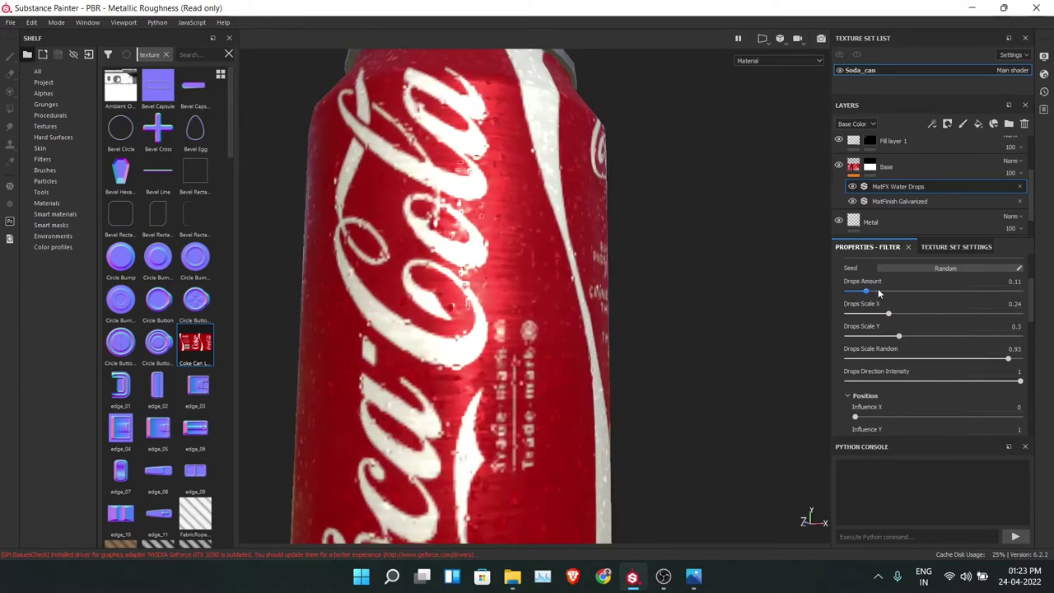
scroll(683, 337, "down", 5)
left_click_drag(640, 335, 609, 344, "alt")
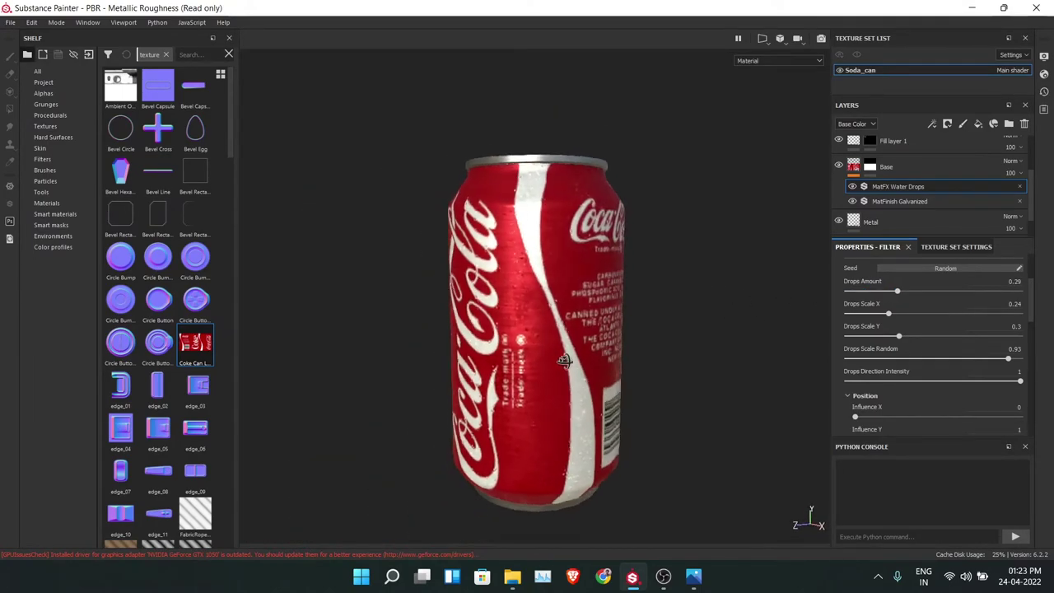
scroll(609, 343, "up", 3)
scroll(609, 343, "up", 2)
left_click_drag(887, 316, 922, 334)
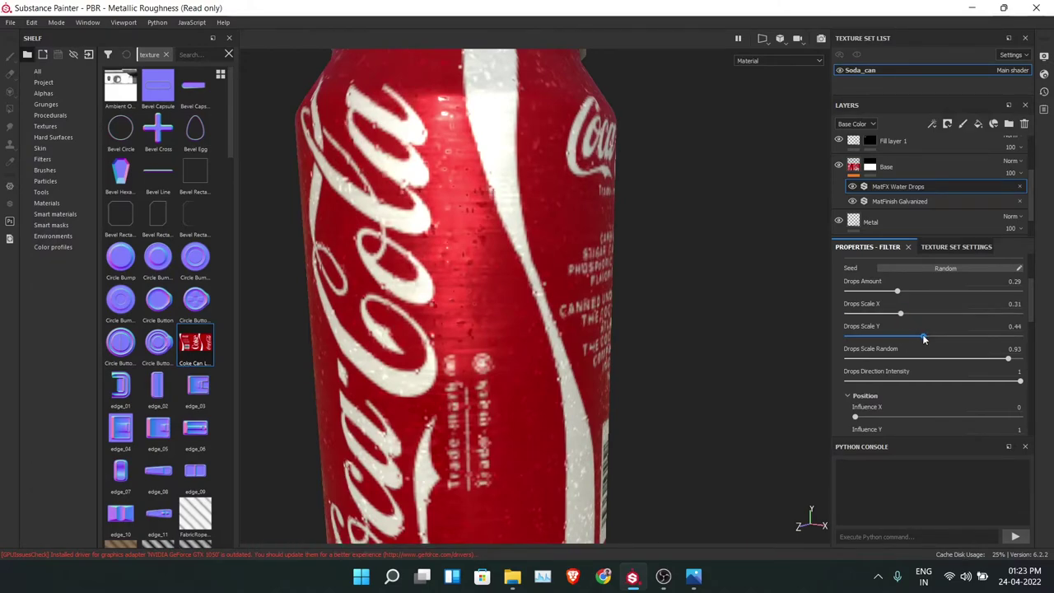
scroll(562, 282, "down", 5)
mouse_move(564, 287)
left_mouse_down("alt")
mouse_move(426, 242)
mouse_move(501, 305)
mouse_move(609, 258)
left_mouse_up("alt")
scroll(597, 271, "down", 3)
middle_click_drag(651, 288, 602, 286, "alt")
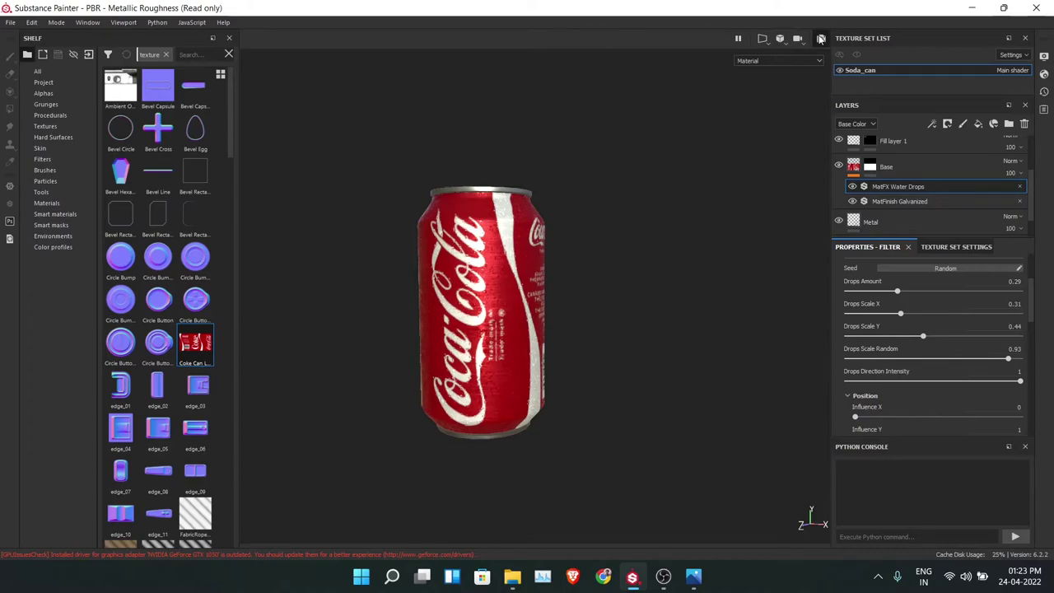
- Render the can in Iray against a plain Dome clear-colour backdrop
left_click(820, 39)
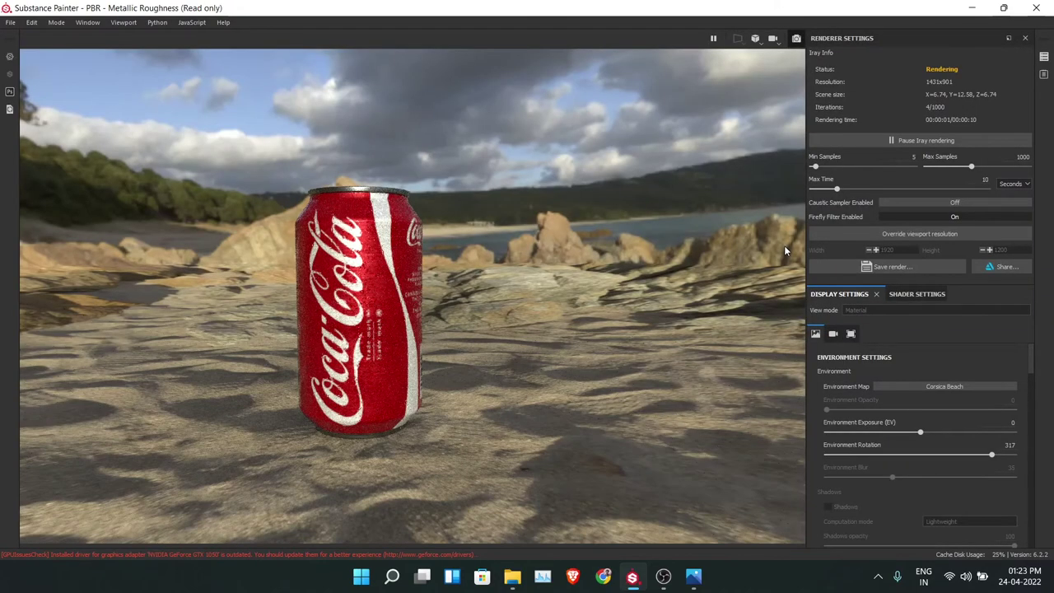
scroll(881, 458, "down", 2)
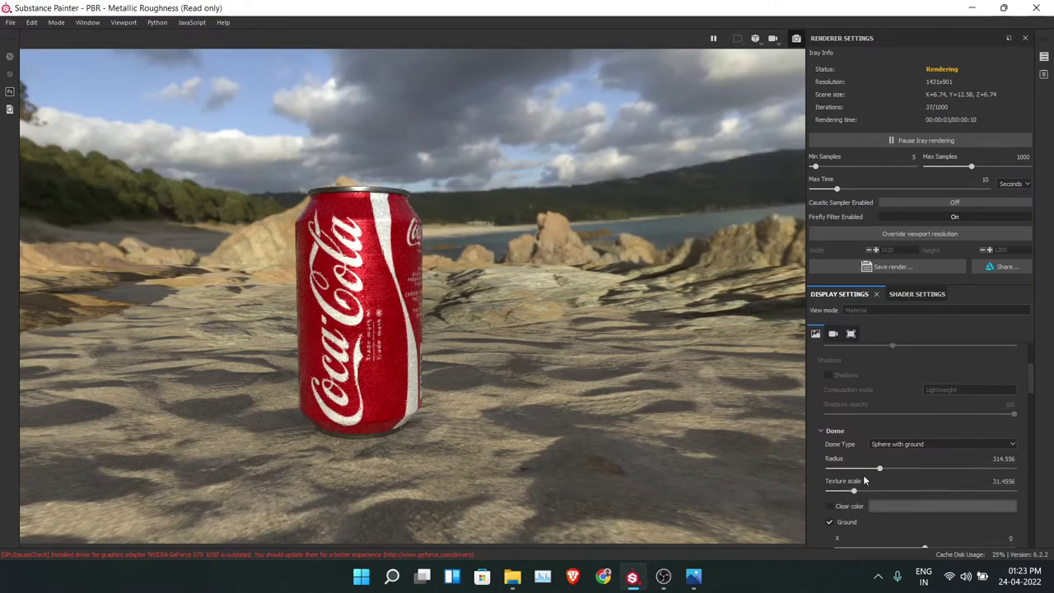
left_click(829, 506)
scroll(481, 370, "up", 1)
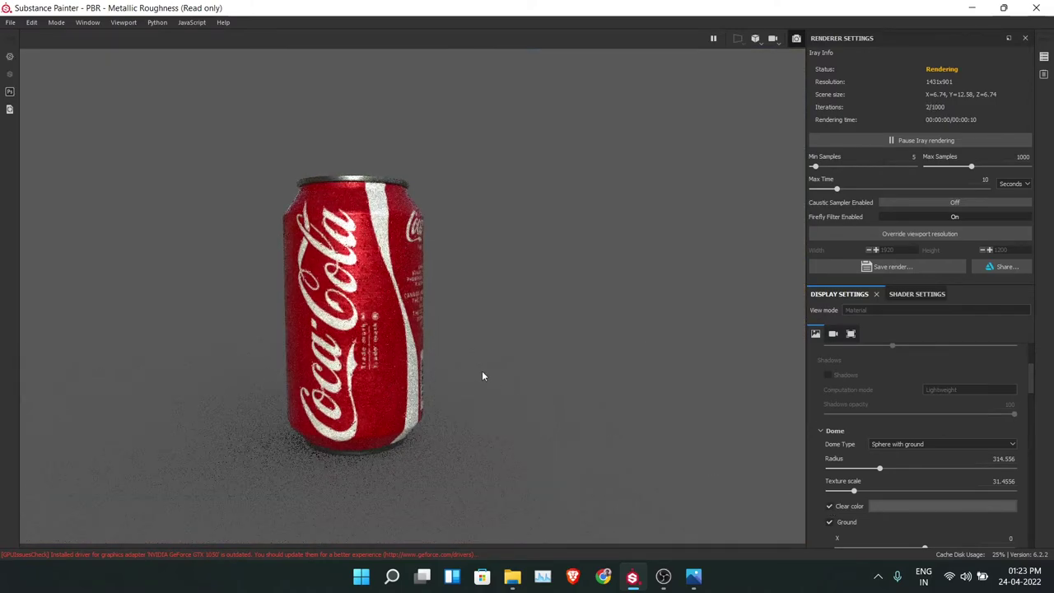
scroll(481, 371, "up", 2)
mouse_move(468, 376)
middle_mouse_down()
mouse_move(525, 364)
mouse_move(498, 362)
middle_mouse_up()
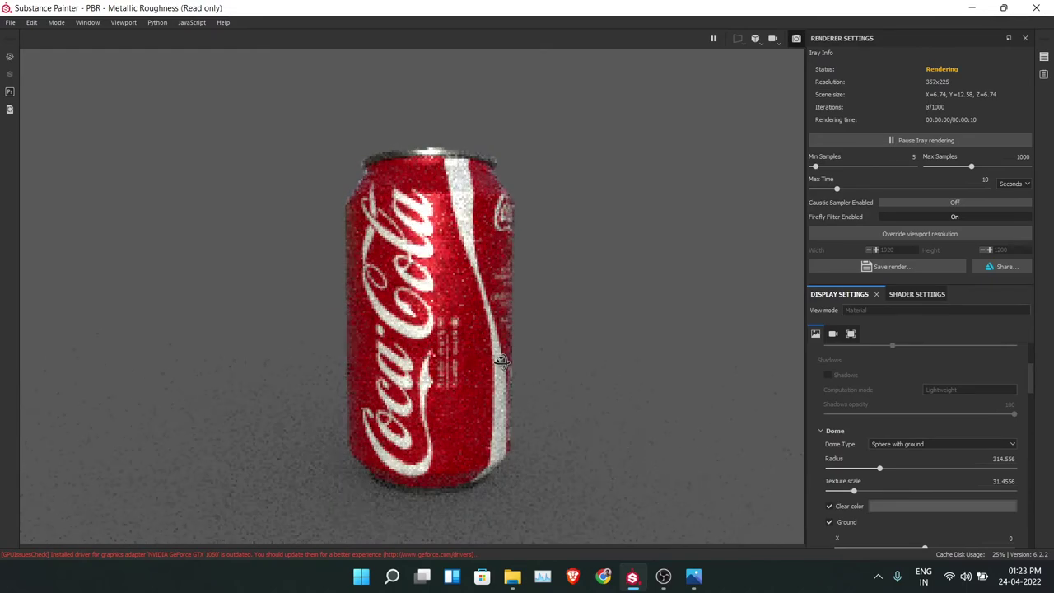
- Add a 0.67 vignette post effect and rotate the environment to cast a shadow
scroll(887, 446, "down", 3)
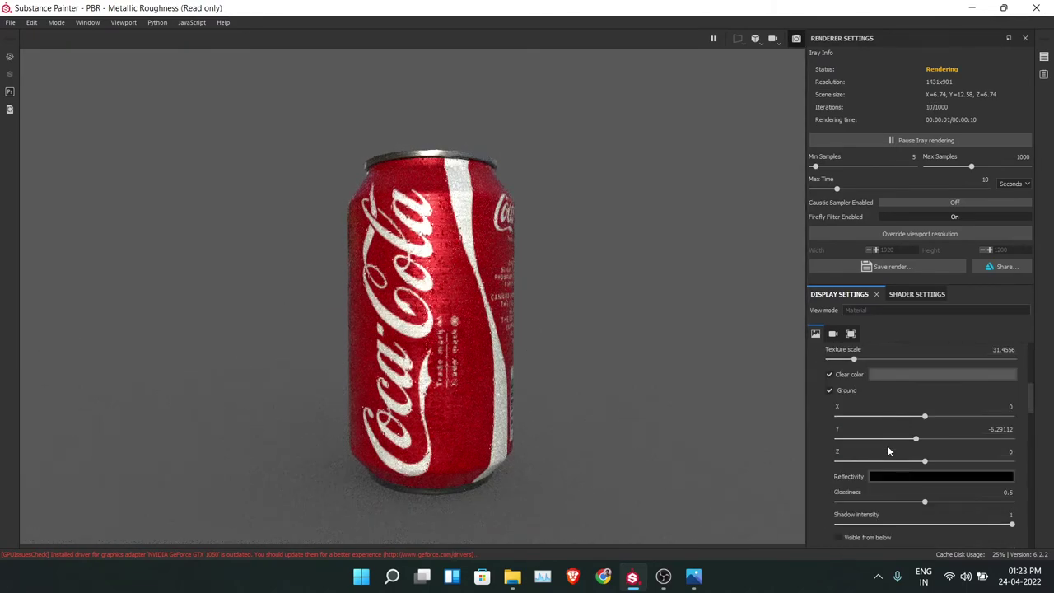
scroll(887, 445, "down", 3)
scroll(887, 446, "down", 2)
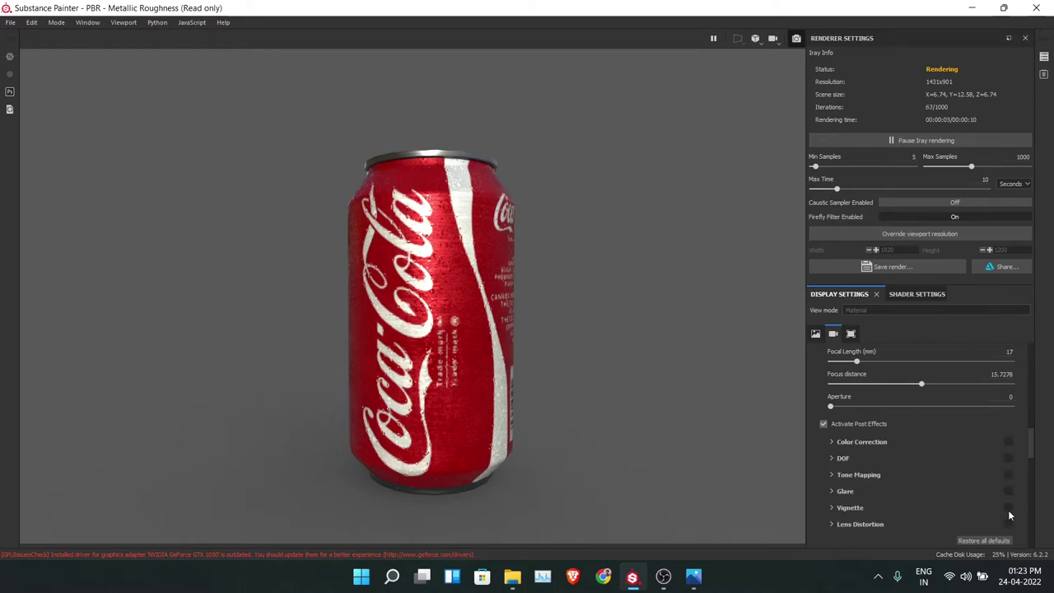
left_click(1009, 510)
left_click(832, 505)
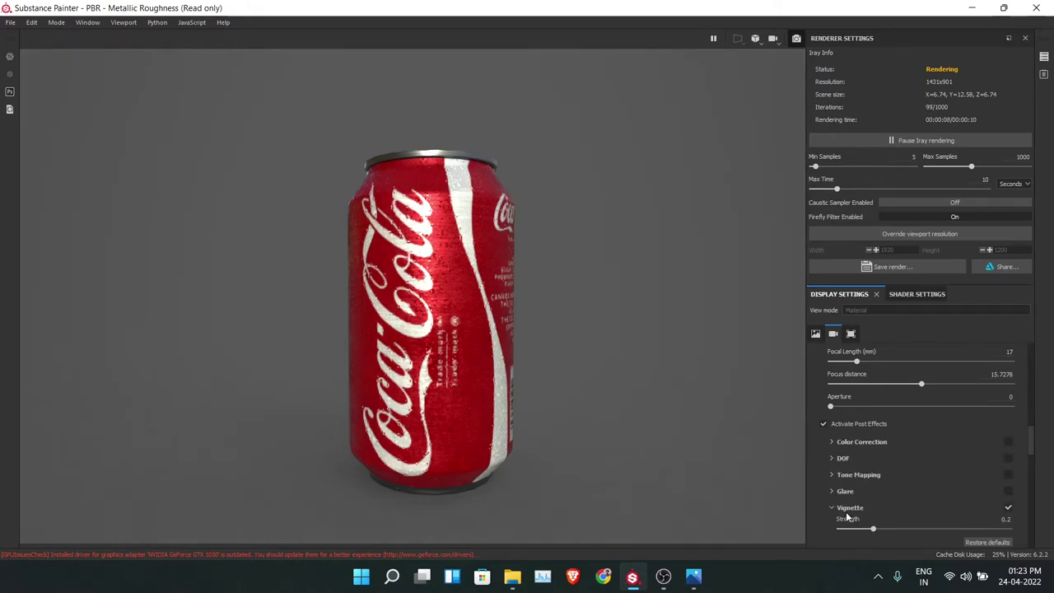
left_click_drag(874, 528, 952, 531)
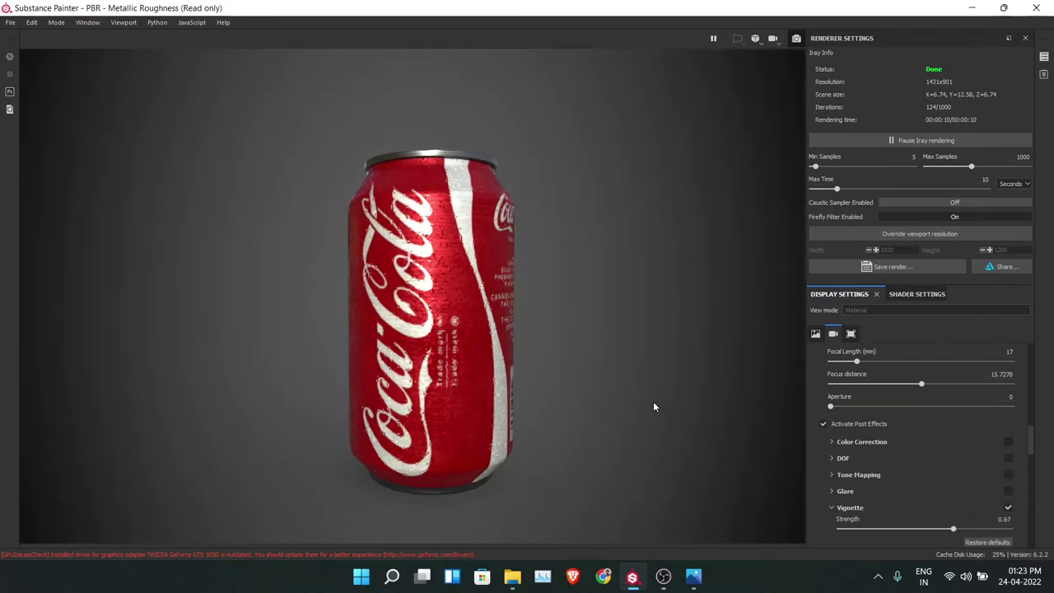
mouse_move(585, 363)
right_mouse_down("shift")
mouse_move(683, 363)
mouse_move(468, 355)
mouse_move(547, 353)
mouse_move(520, 363)
right_mouse_up("shift")
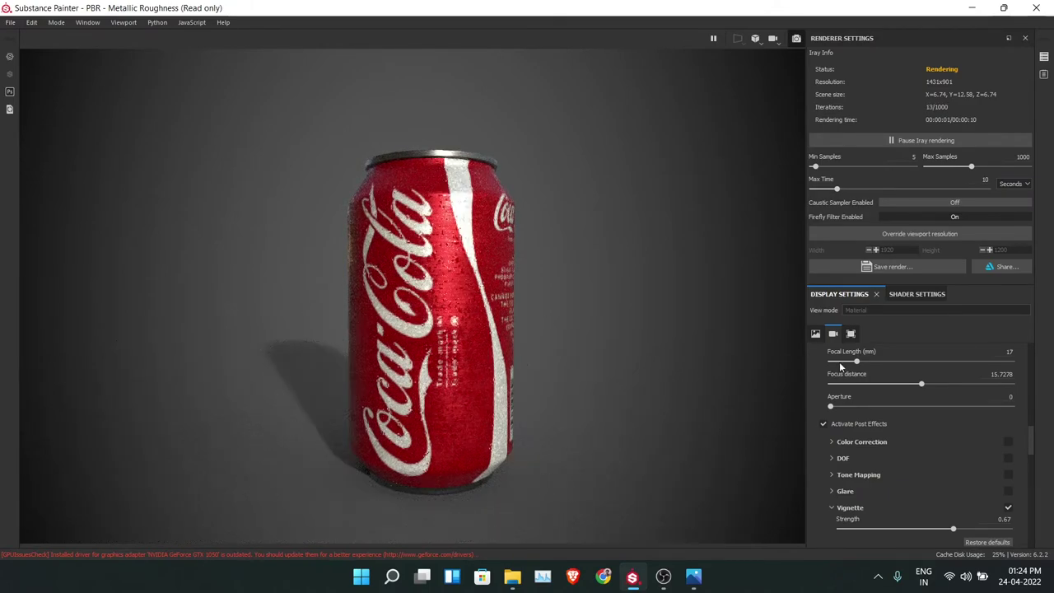
- Light the Iray render with the Glazed Patio environment map
scroll(921, 397, "up", 2)
scroll(922, 410, "up", 2)
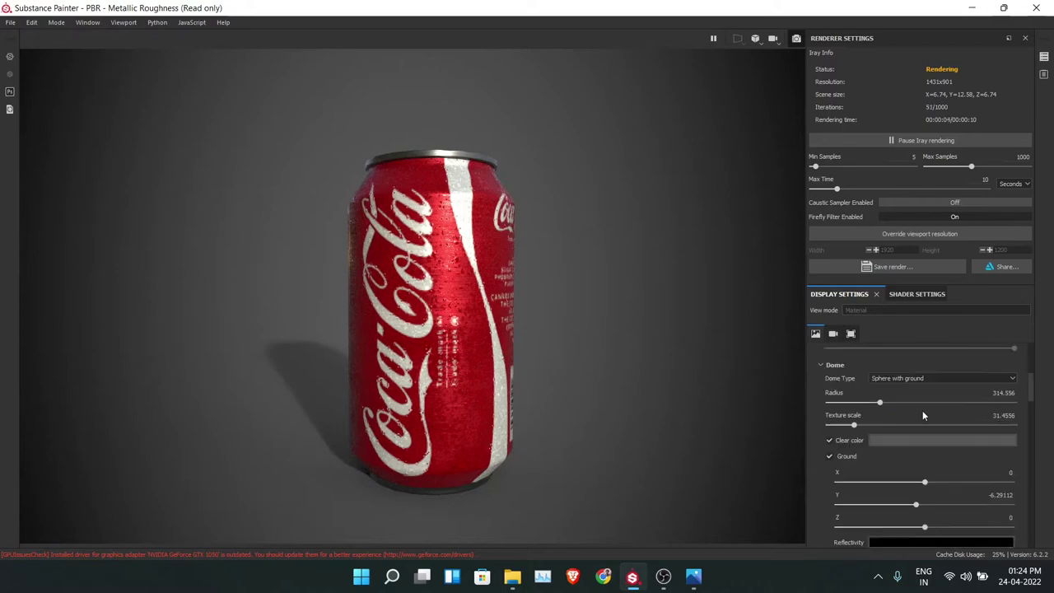
scroll(922, 409, "up", 2)
scroll(924, 396, "up", 2)
left_click(928, 386)
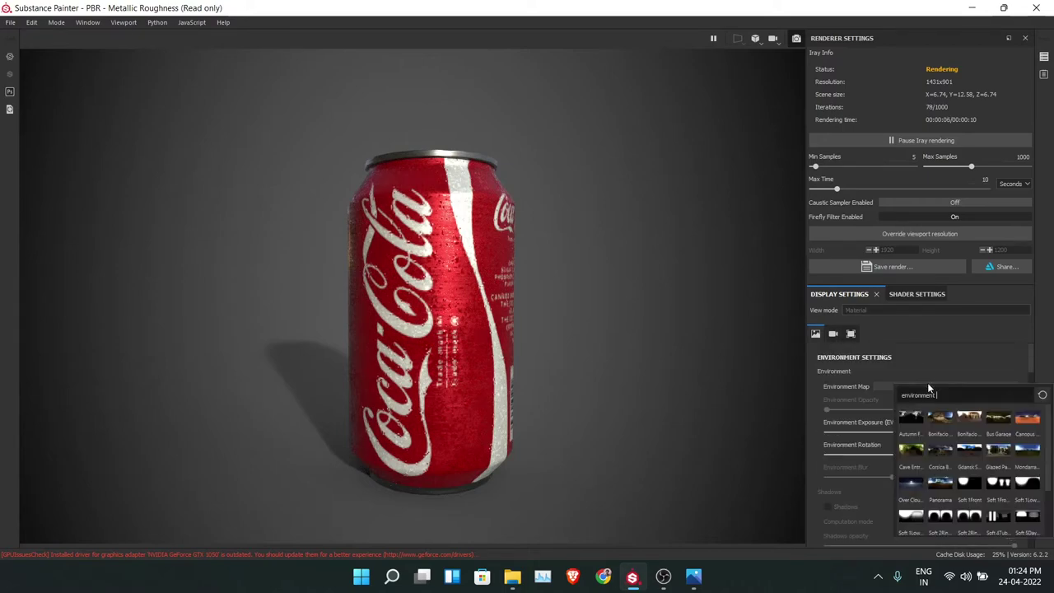
left_click(998, 451)
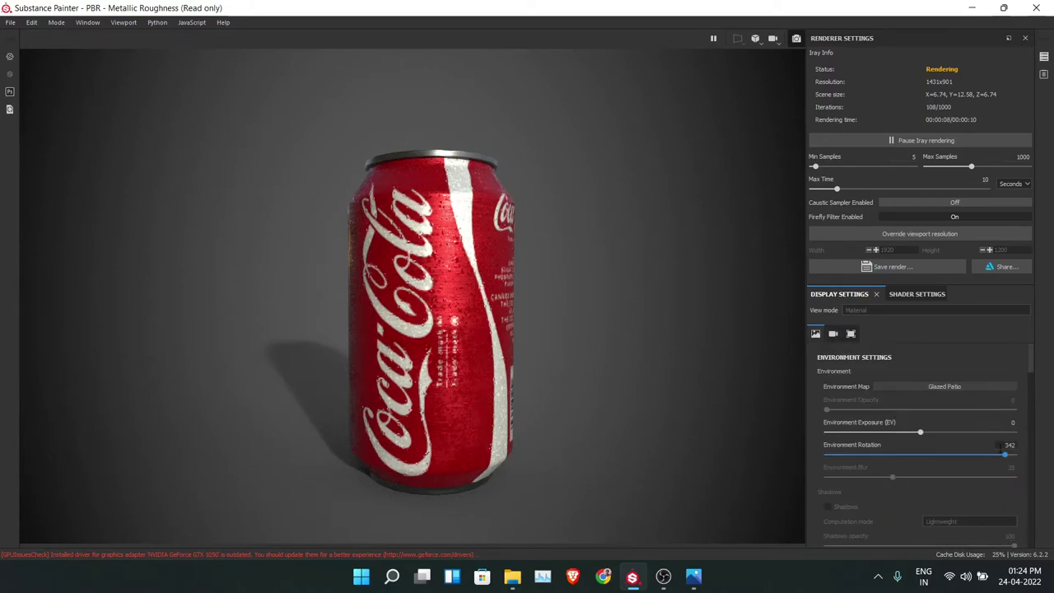
- View the can top from above, then return from Iray to the painting view with F10
left_click(906, 383)
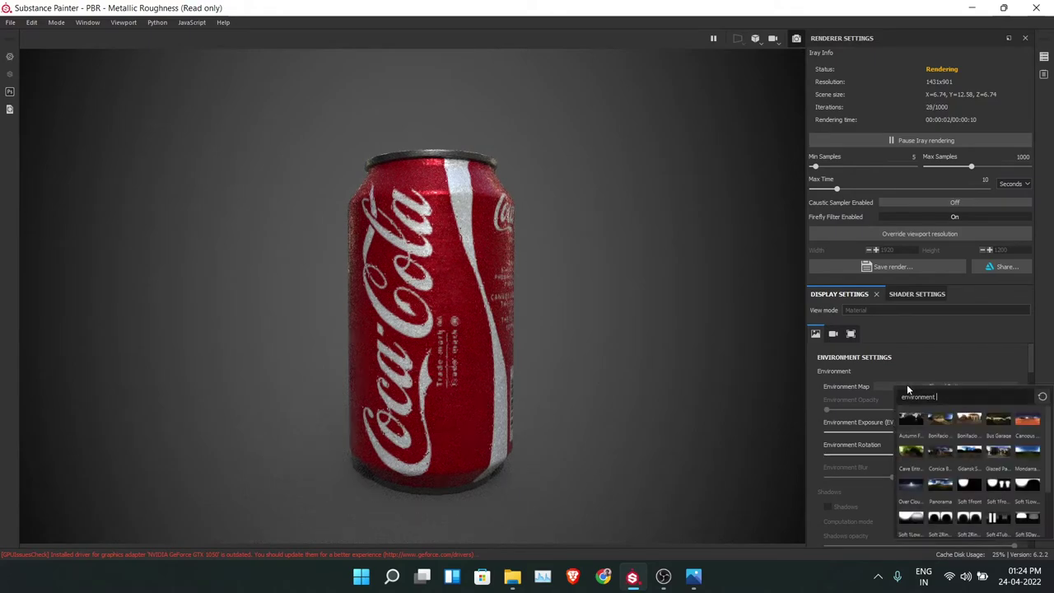
key("Escape")
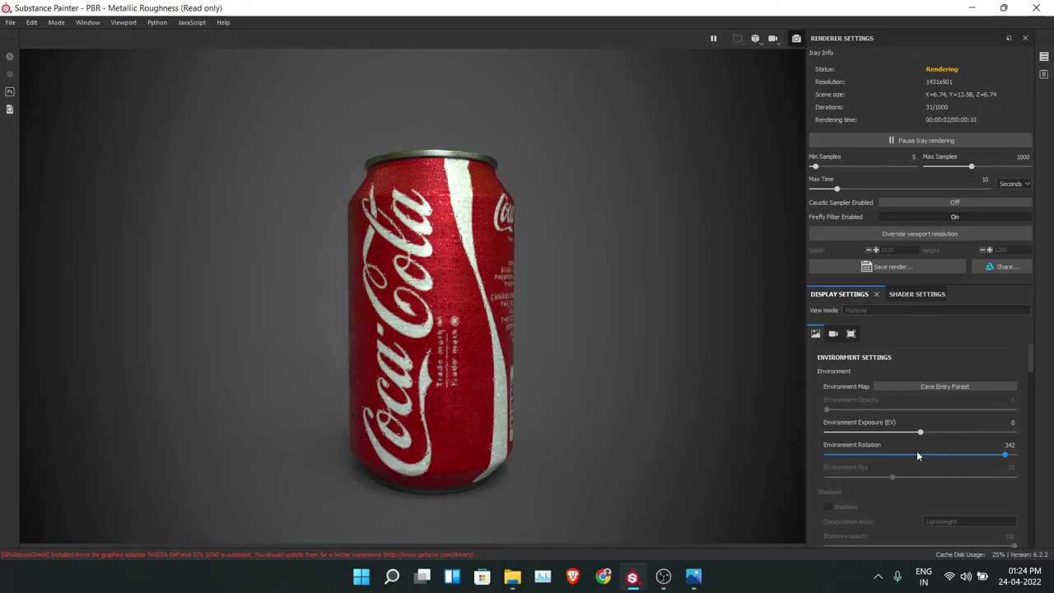
mouse_move(527, 298)
left_mouse_down("alt")
mouse_move(583, 357)
mouse_move(593, 412)
left_mouse_up("alt")
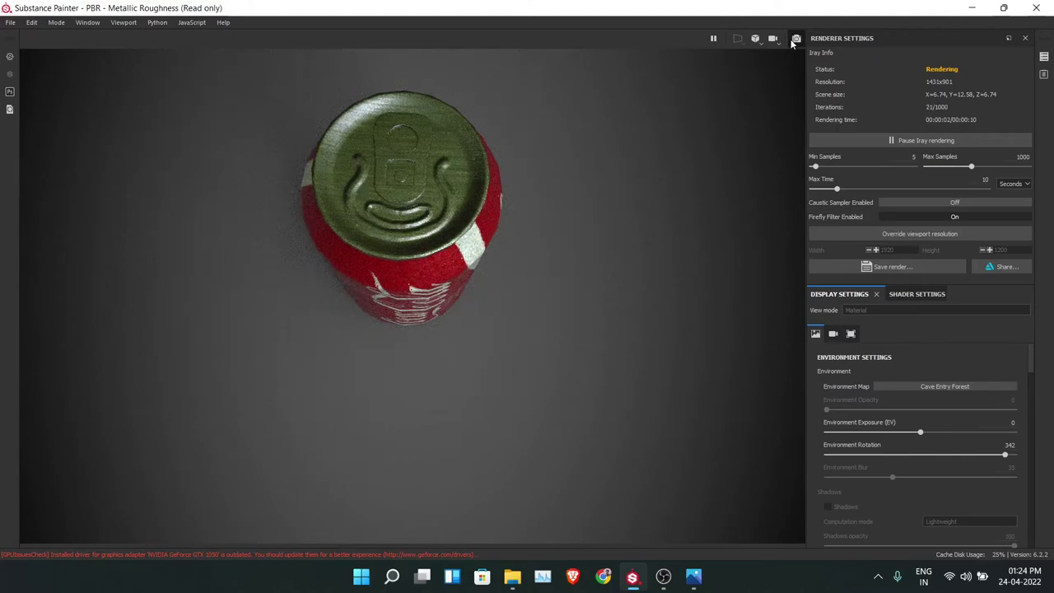
key("F10")
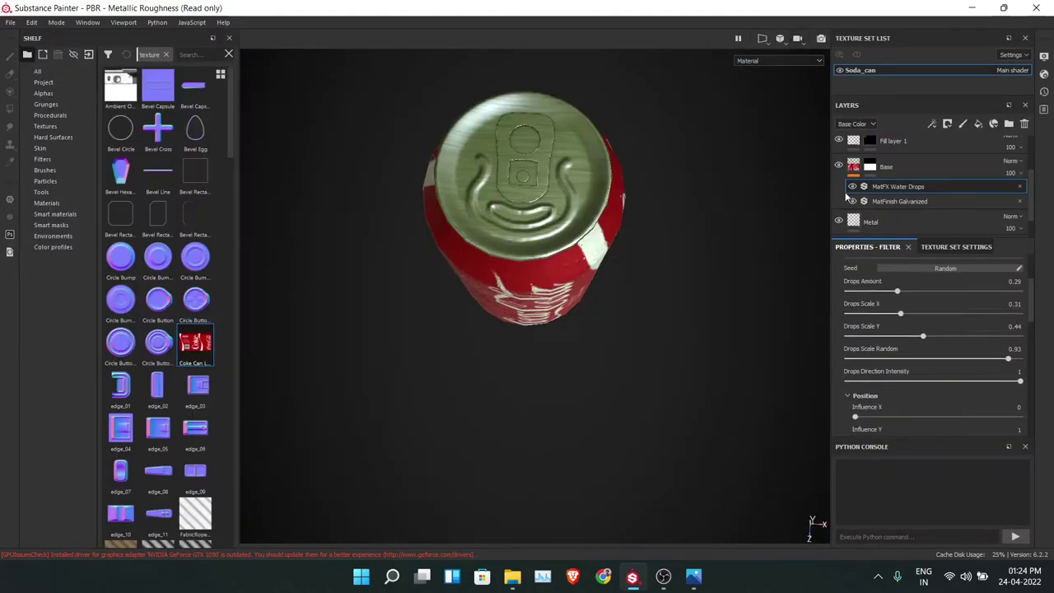
- Compare and lower Fill layer 1's height to reshape the pull-tab relief
scroll(846, 196, "up", 1)
scroll(844, 200, "up", 1)
scroll(841, 202, "up", 1)
left_click(839, 205)
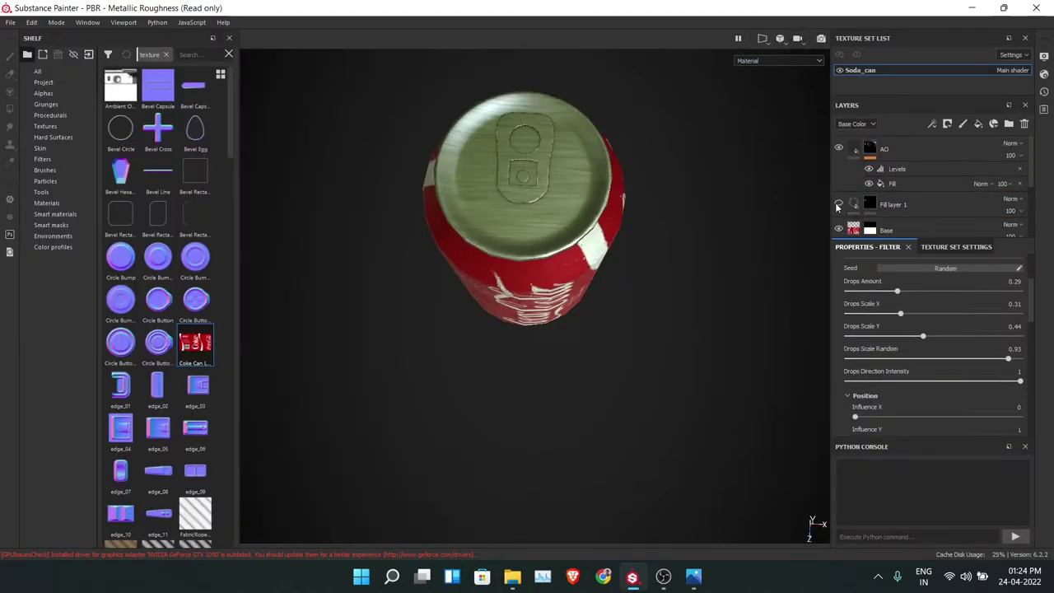
left_click(838, 206)
left_click(892, 204)
left_click_drag(941, 381, 928, 381)
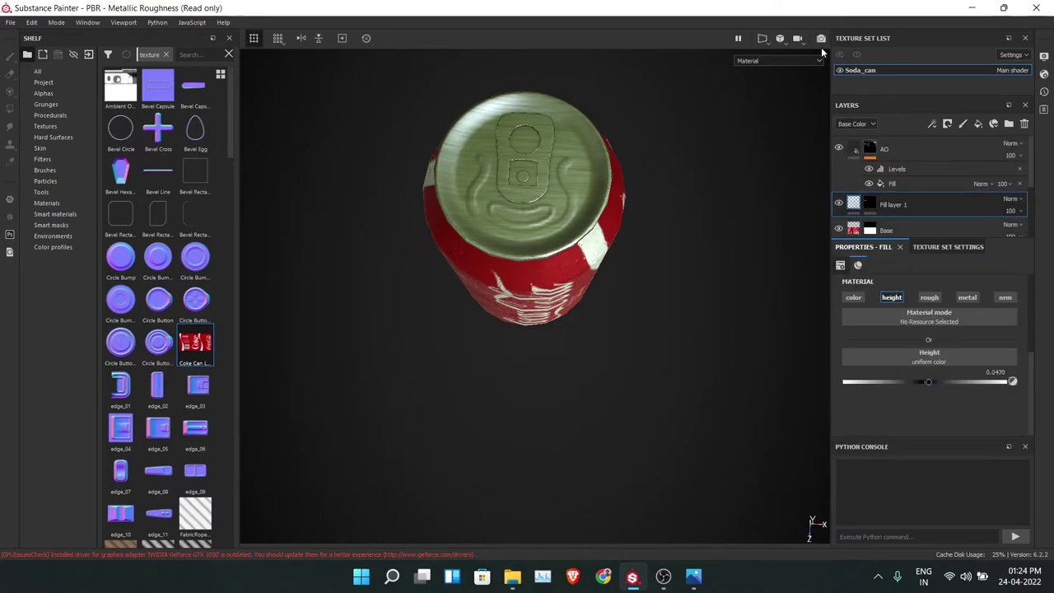
- Preview the can in Iray under the Bonifacio Aragon Stairs environment, then exit Iray
left_click(797, 38)
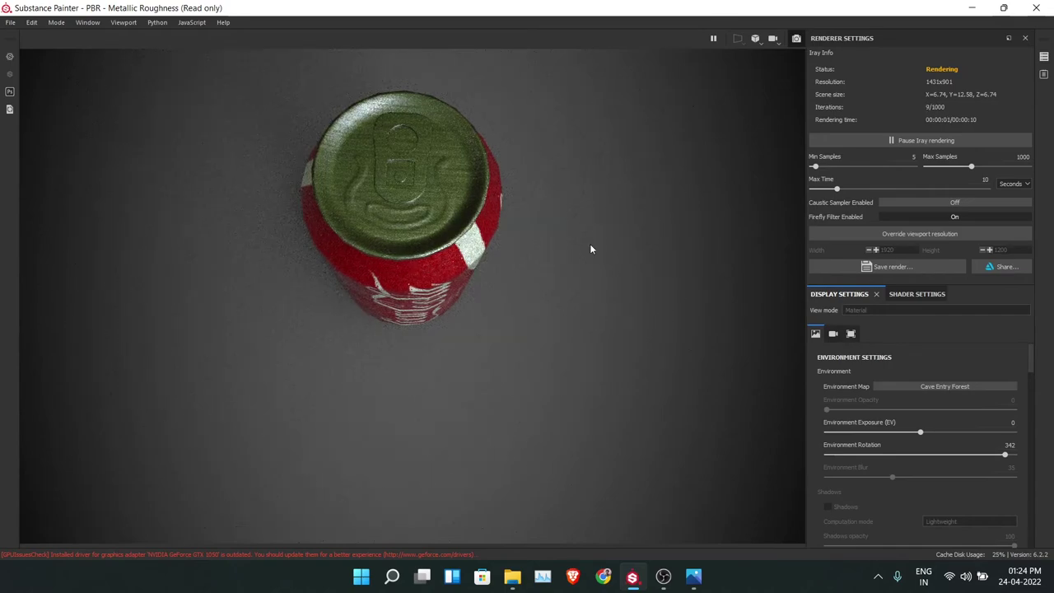
left_click_drag(525, 179, 527, 176, "alt")
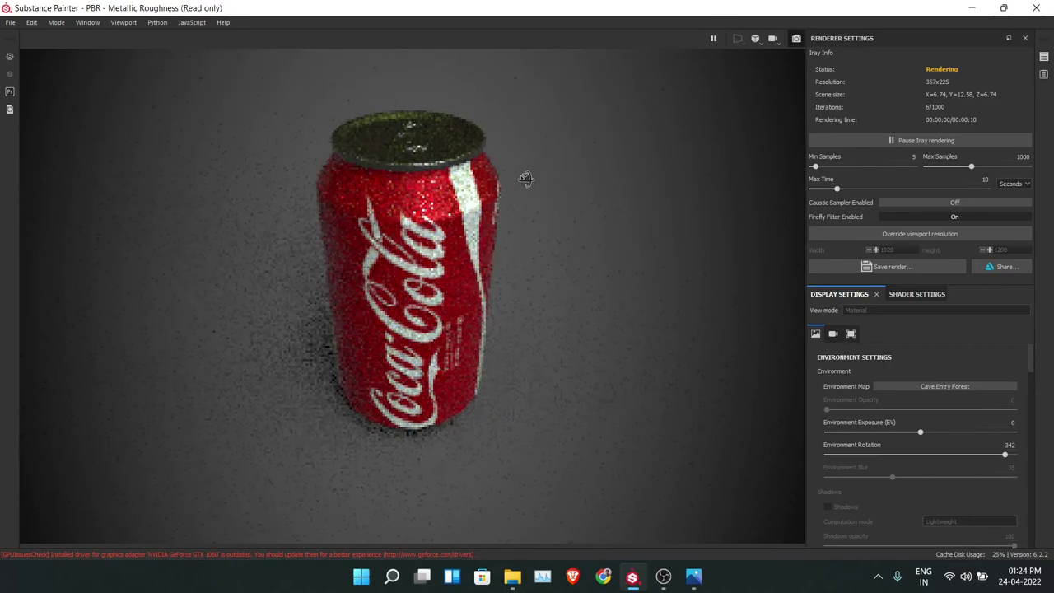
left_click(952, 386)
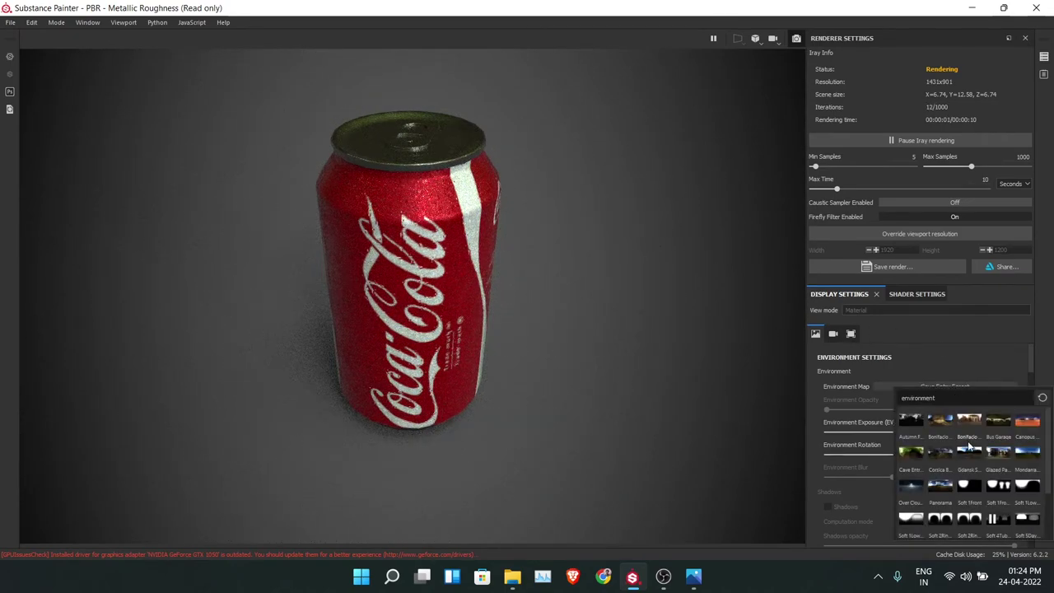
left_click(940, 422)
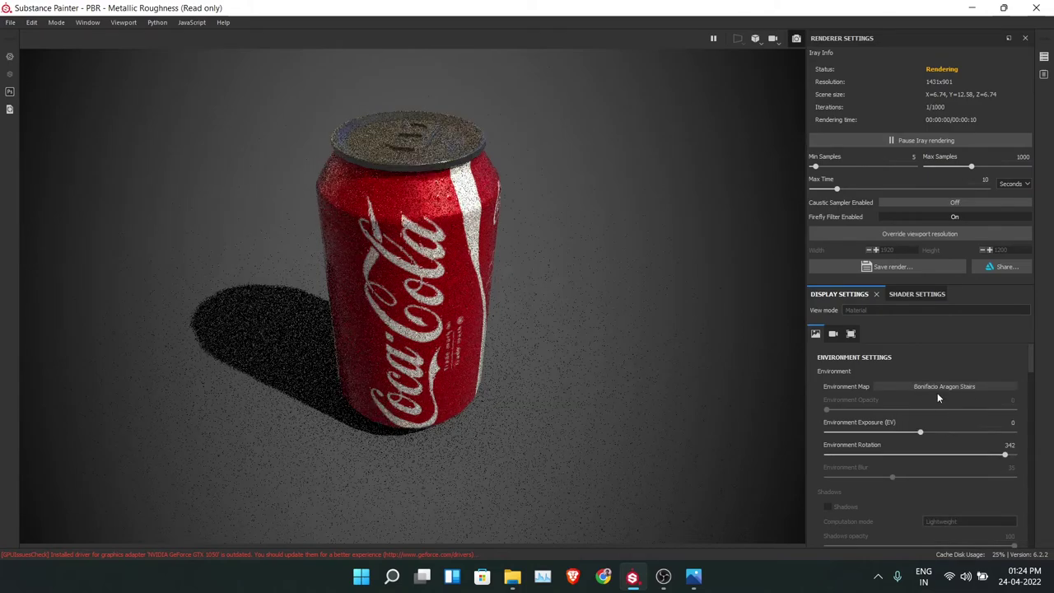
left_click_drag(508, 264, 514, 280, "alt")
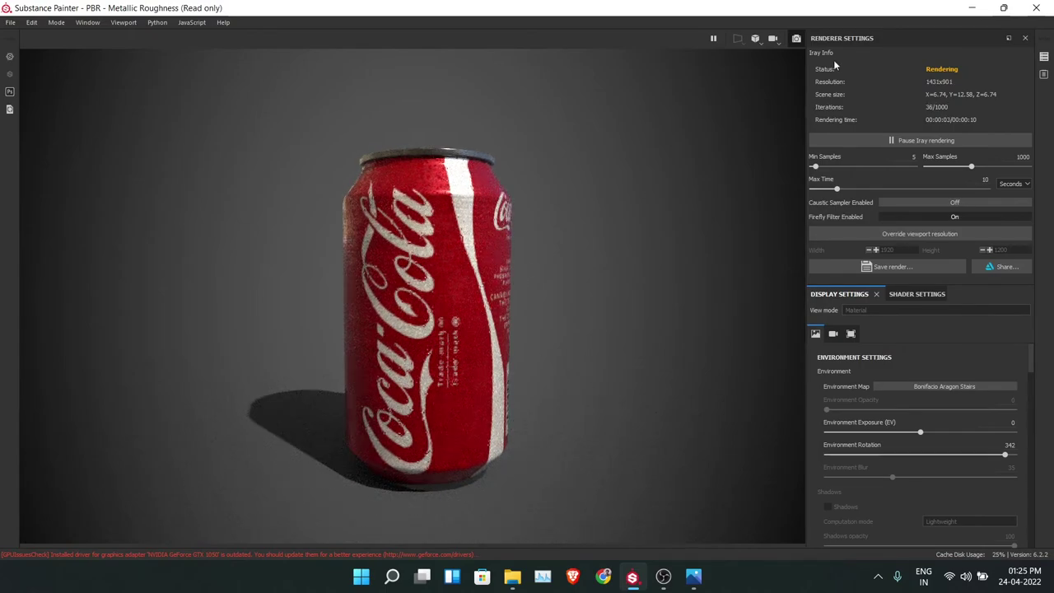
left_click(797, 39)
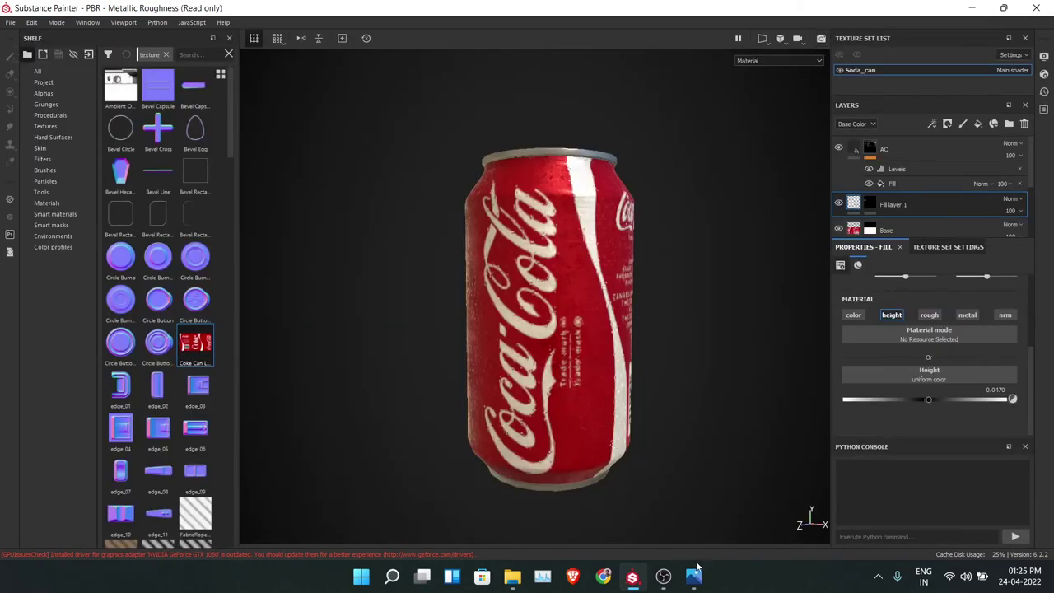
left_click(693, 575)
left_click(719, 438)
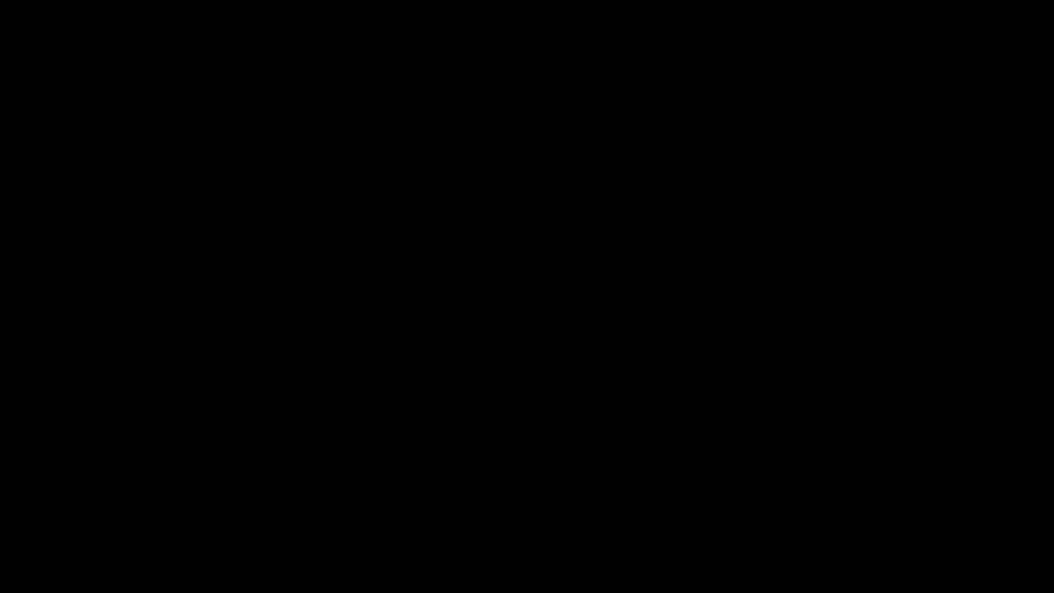